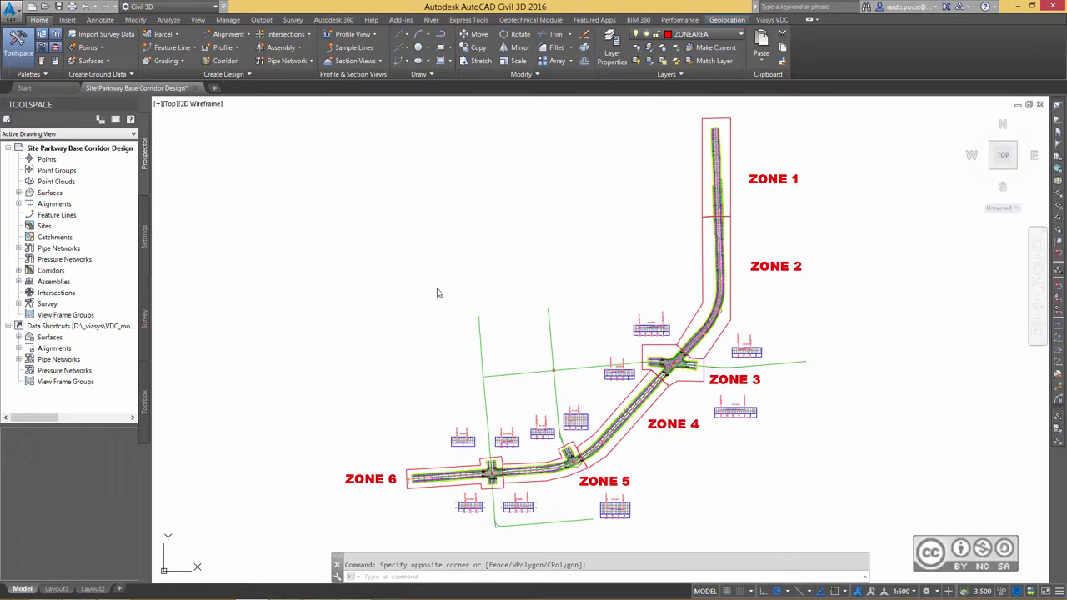
# Start creating sample lines, picking Site Plan Parkway from the alignment list
pyautogui.click(353, 49)
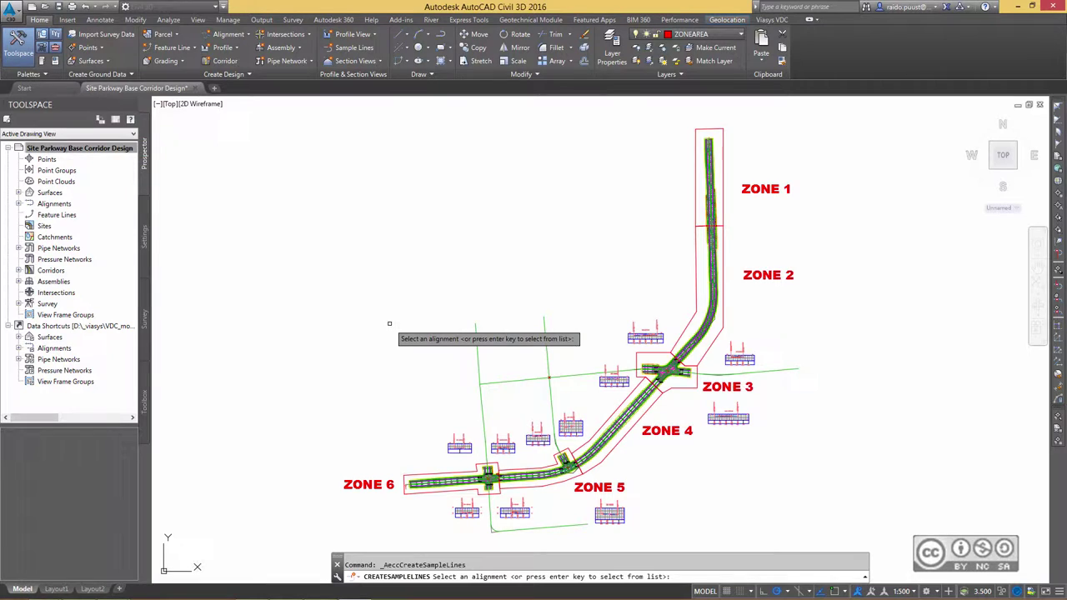
pyautogui.moveTo(388, 323)
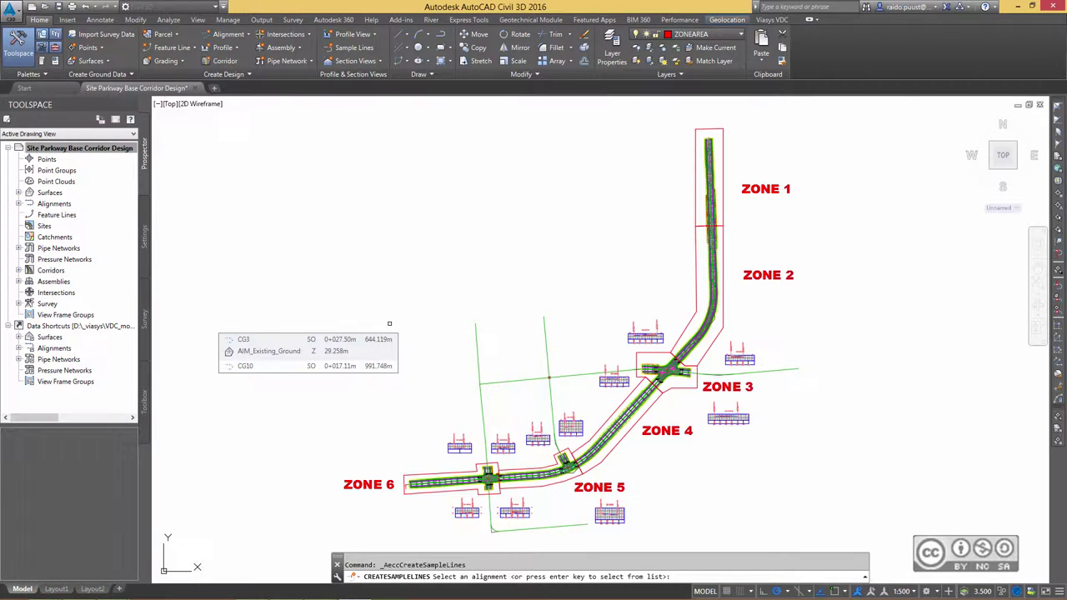
pyautogui.press('Return')
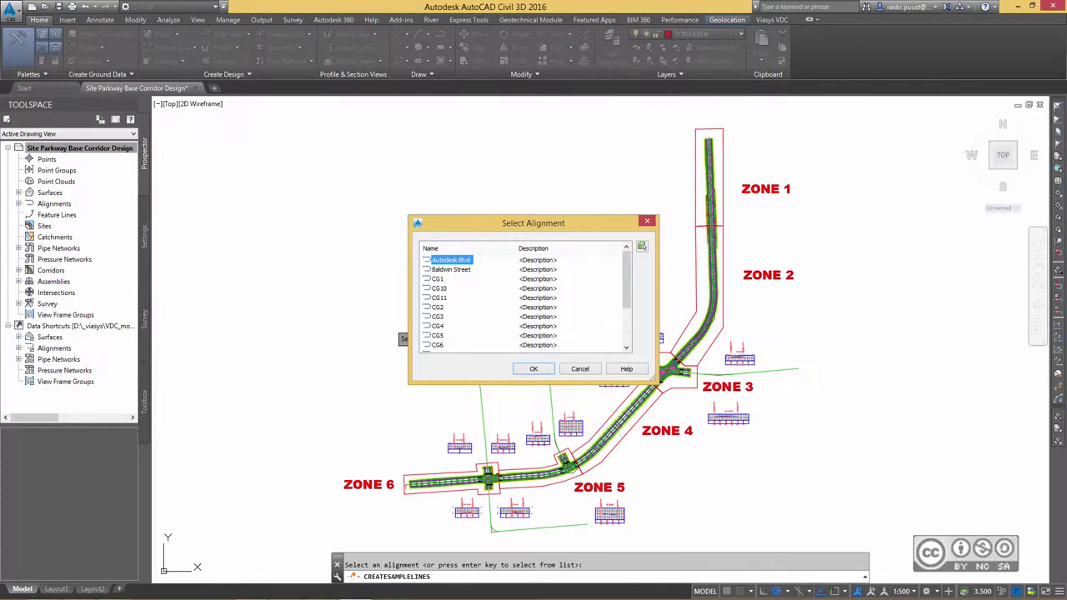
pyautogui.scroll(-3, 455, 342)
pyautogui.click(455, 348)
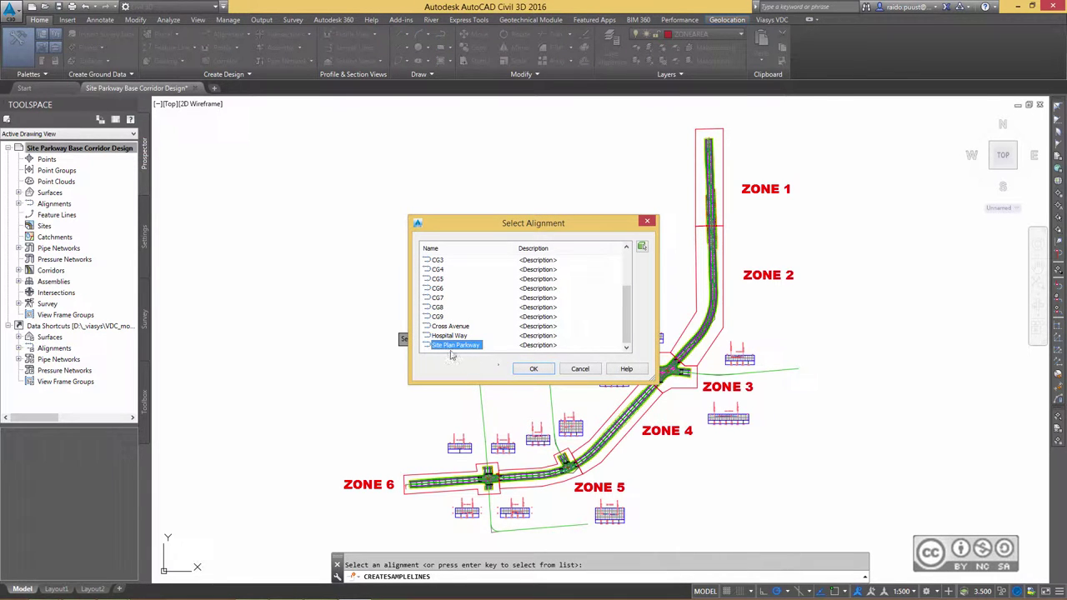
pyautogui.moveTo(547, 232); pyautogui.dragTo(456, 178)
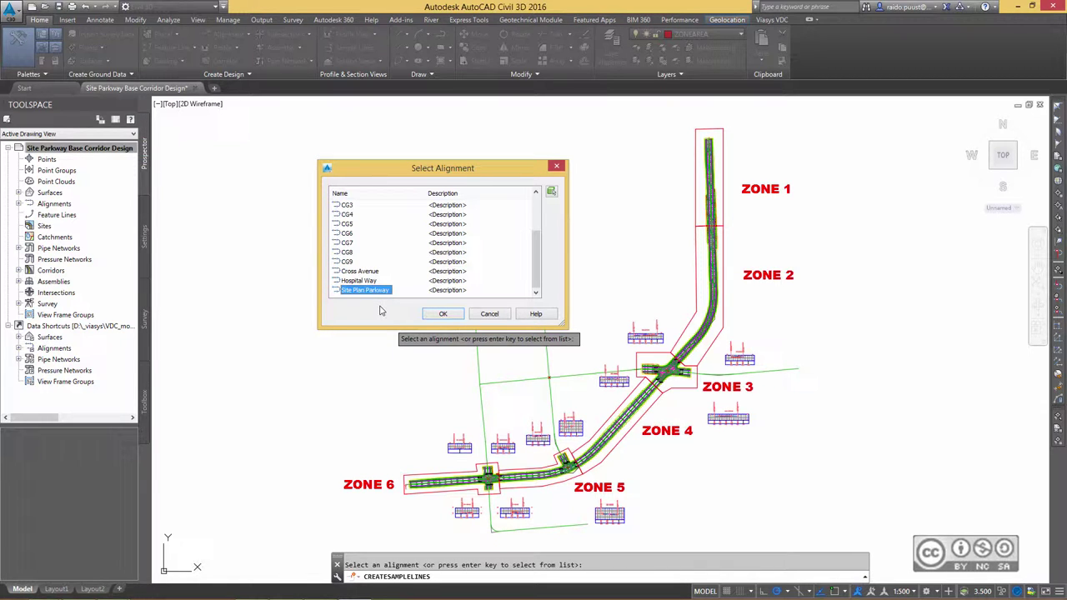
pyautogui.click(426, 313)
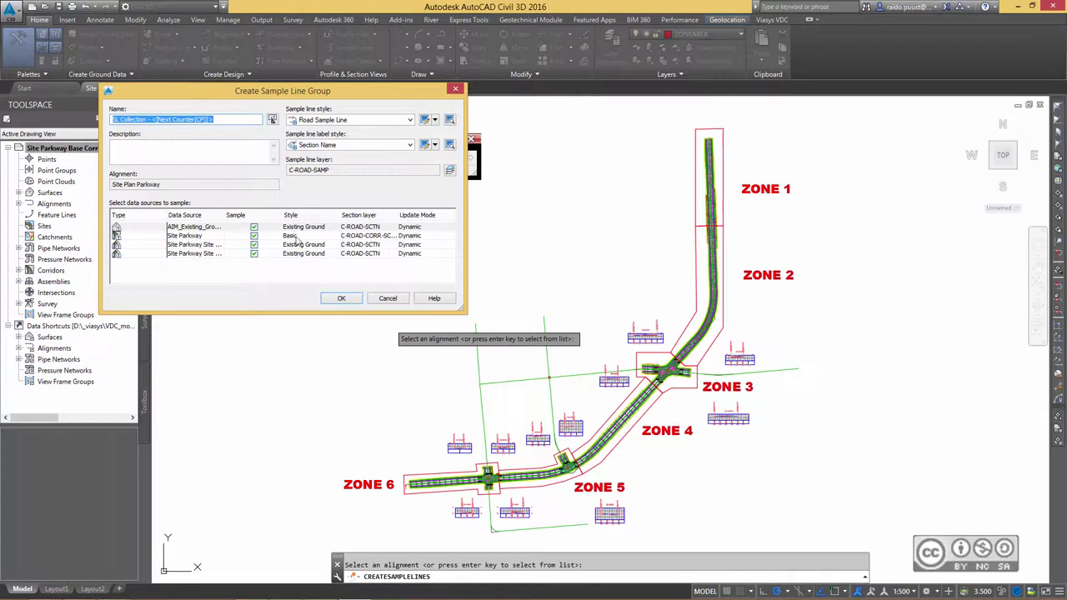
# Style data source 3 as Finished Ground and source 4 as Standard, then create the group
pyautogui.click(329, 246)
pyautogui.click(333, 249)
pyautogui.click(546, 289)
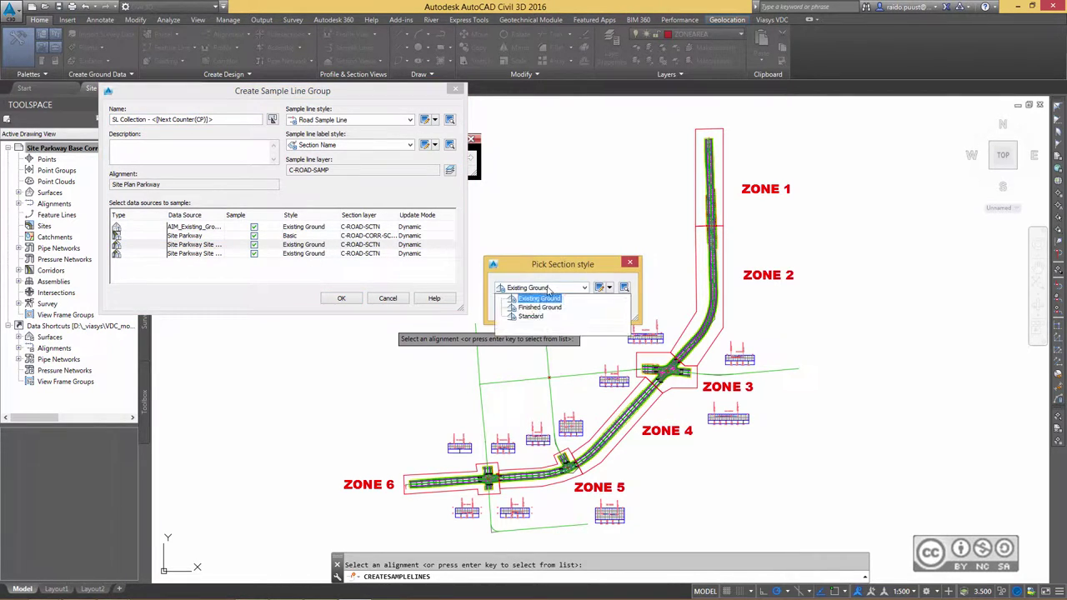
pyautogui.click(534, 305)
pyautogui.click(530, 309)
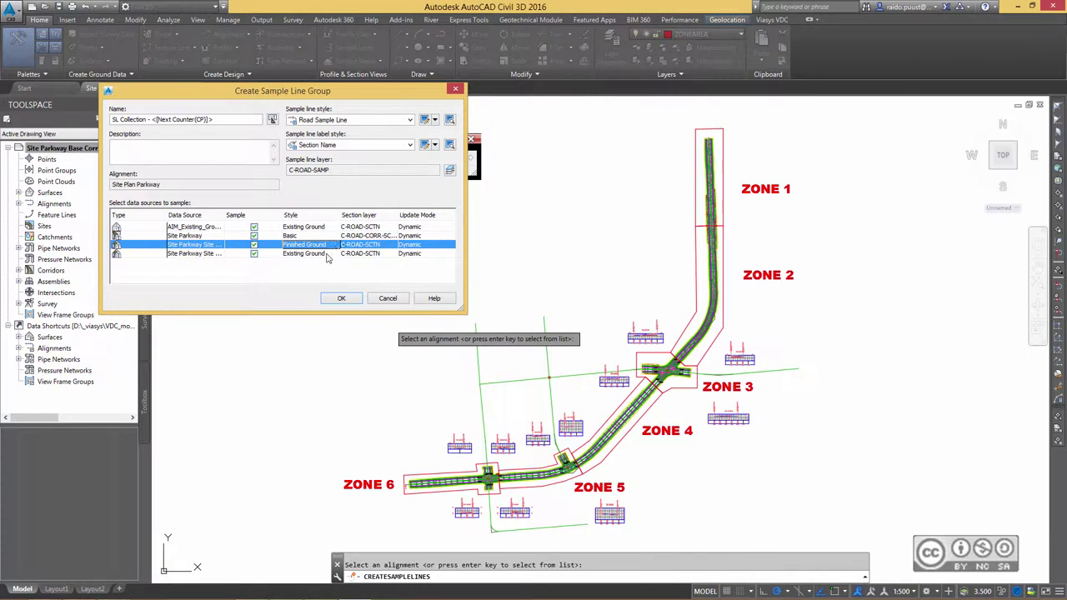
pyautogui.click(331, 257)
pyautogui.click(331, 260)
pyautogui.click(525, 312)
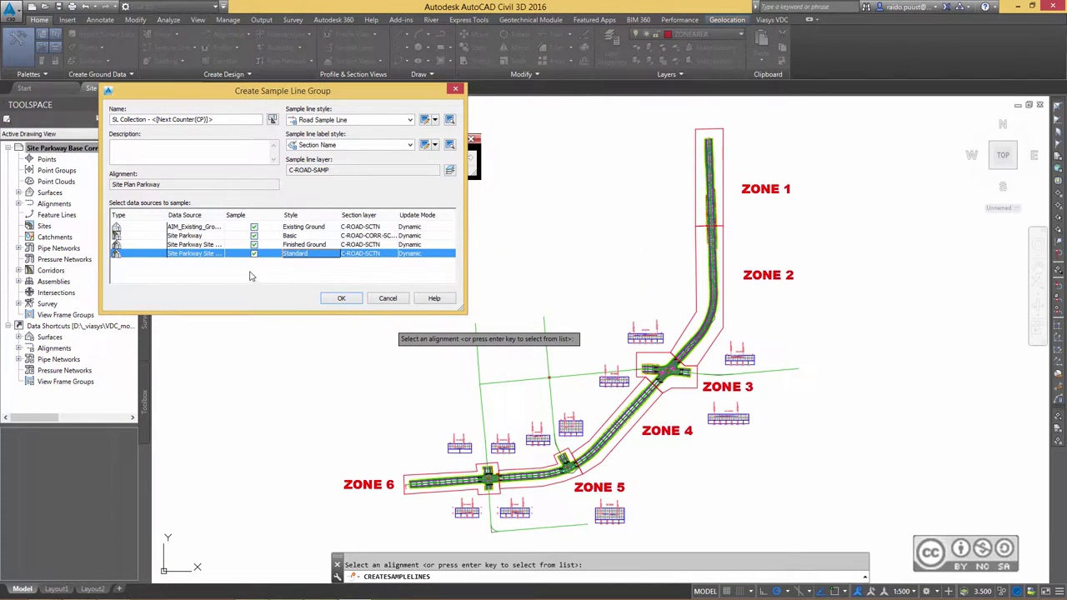
pyautogui.click(342, 298)
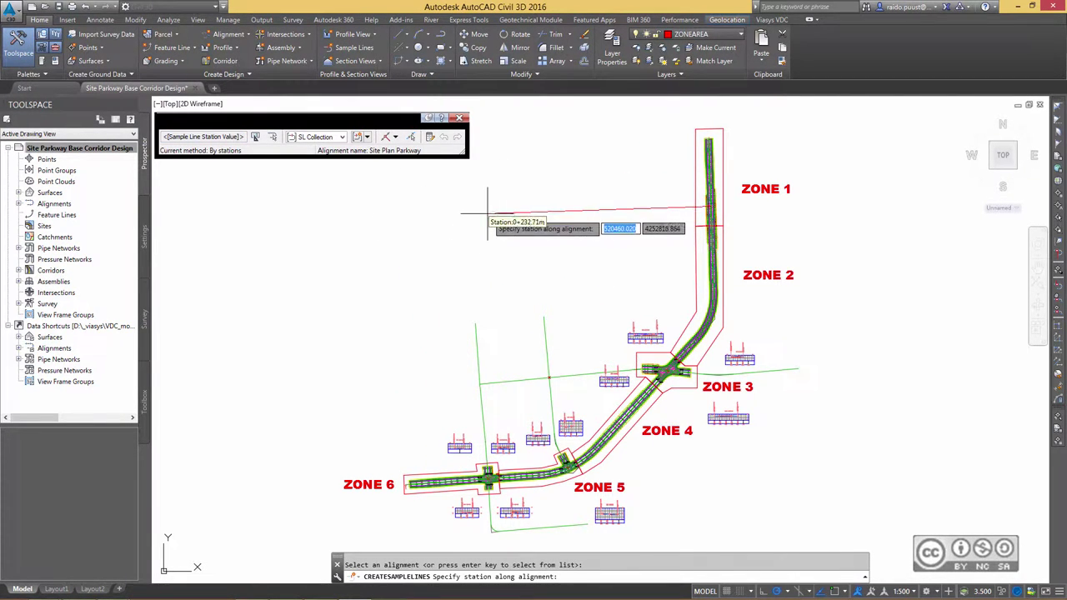
# Sample Site Plan Parkway by range of stations at 20 m increments, then end the command
pyautogui.click(395, 137)
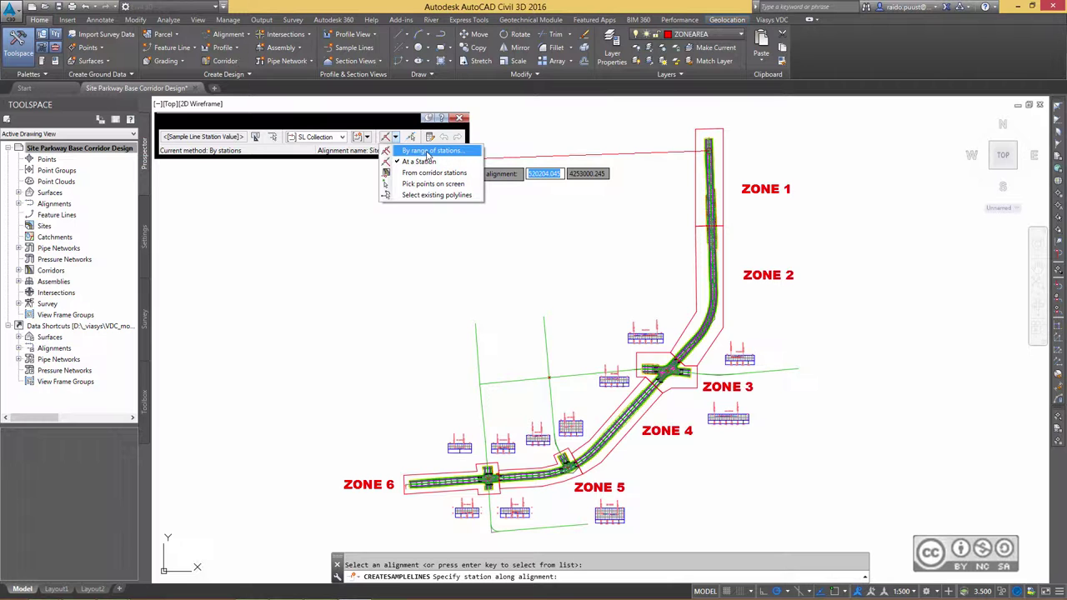
pyautogui.click(421, 152)
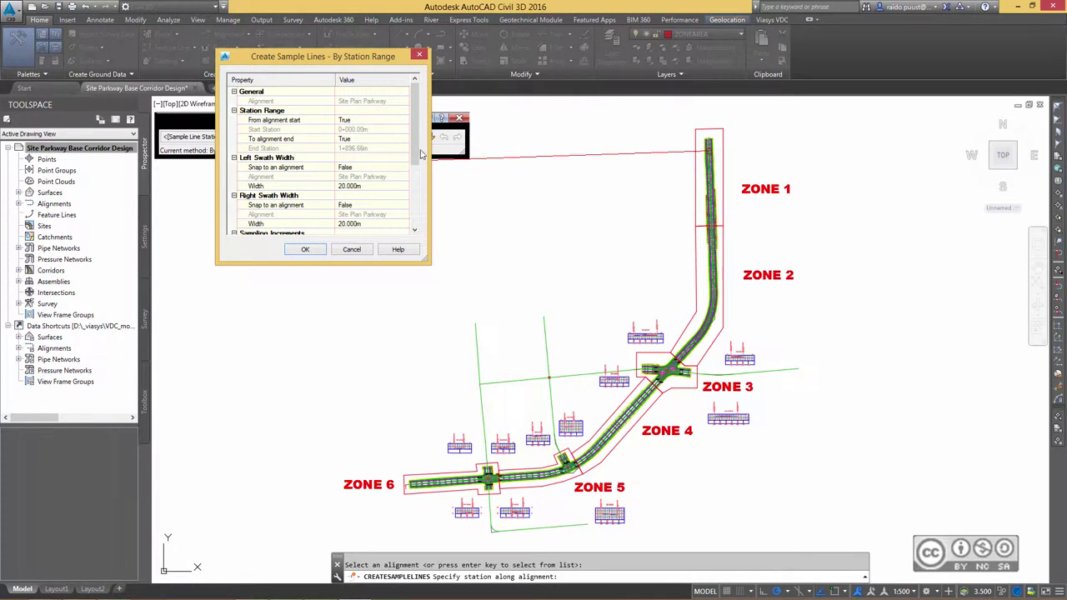
pyautogui.scroll(-2, 417, 163)
pyautogui.moveTo(416, 167); pyautogui.dragTo(419, 186)
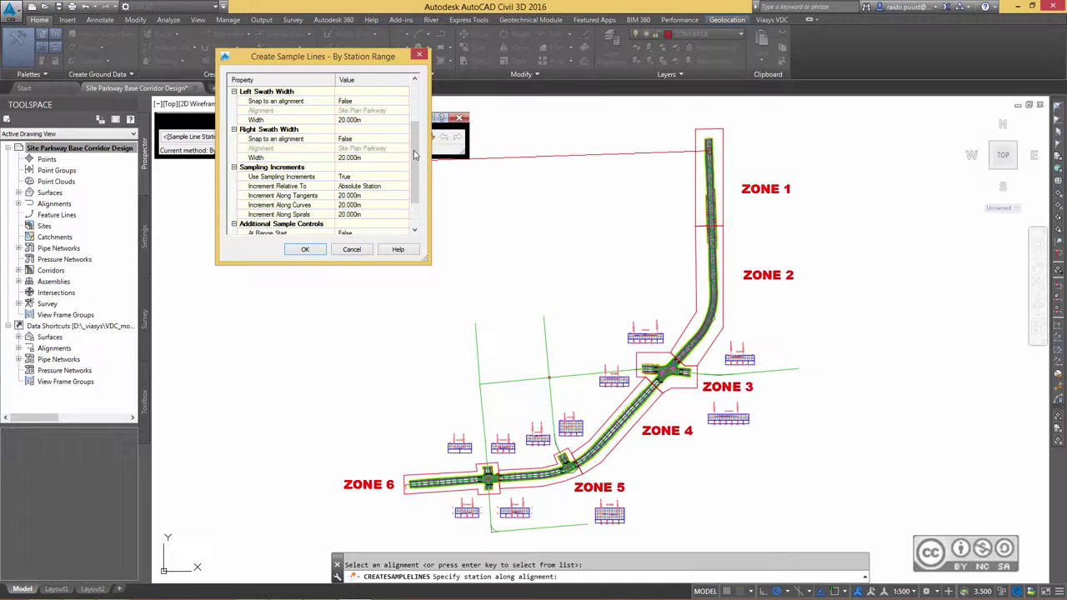
pyautogui.moveTo(415, 183); pyautogui.dragTo(416, 202)
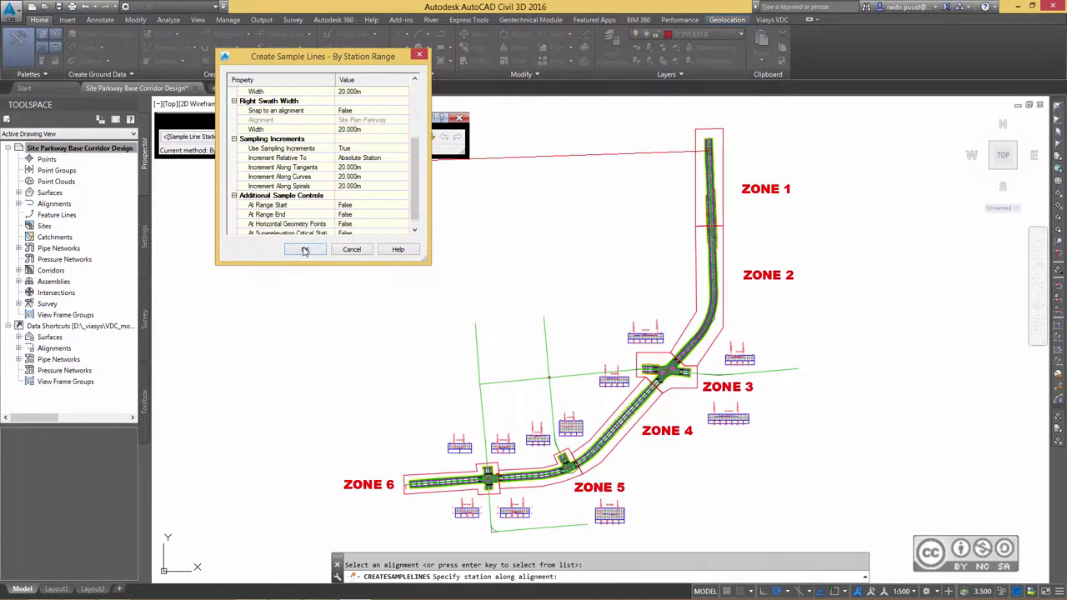
pyautogui.click(305, 250)
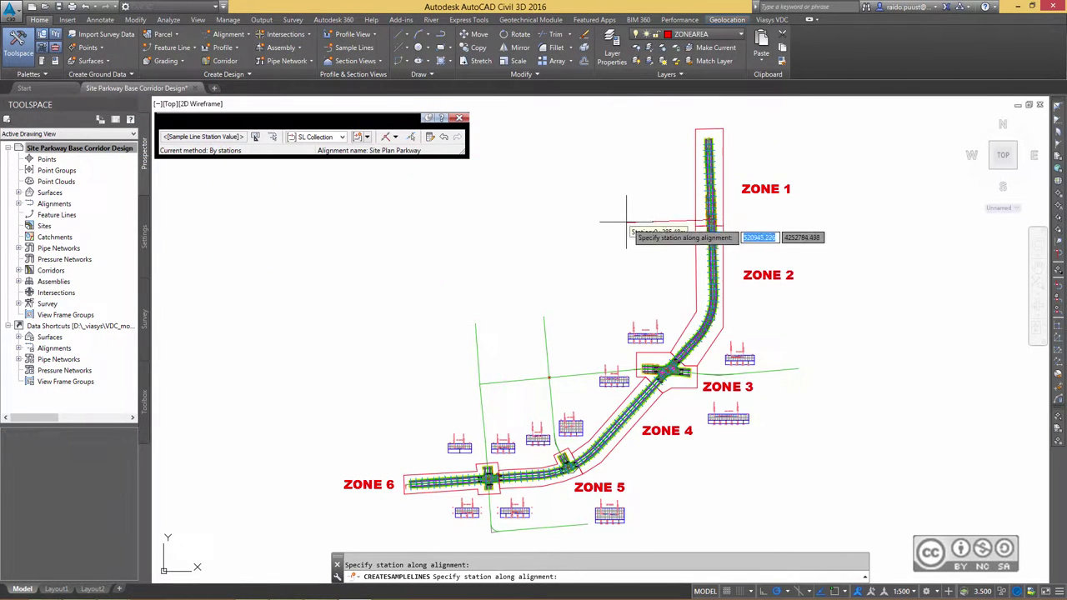
pyautogui.click(640, 217)
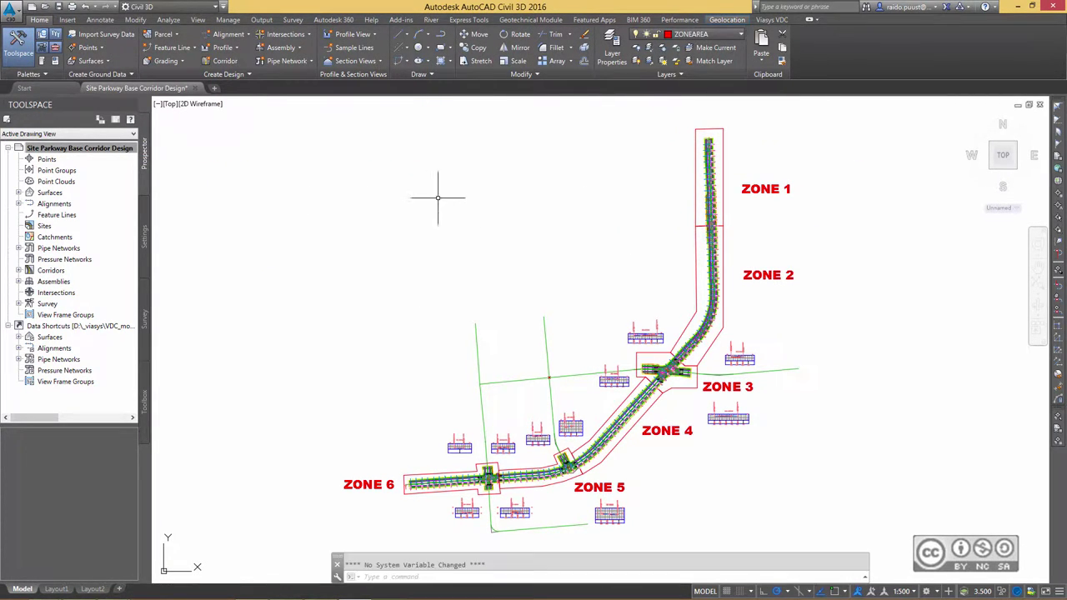
# In the finished drawing's Settings tree, expand Quantity Takeoff Criteria and select Parkway Materials
pyautogui.click(474, 283)
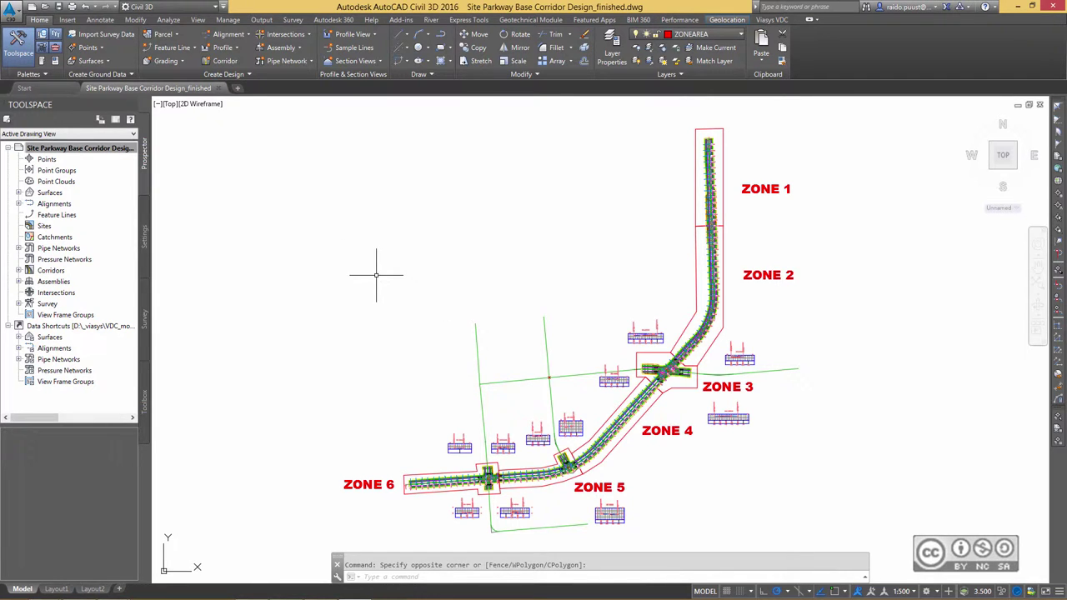
pyautogui.click(145, 237)
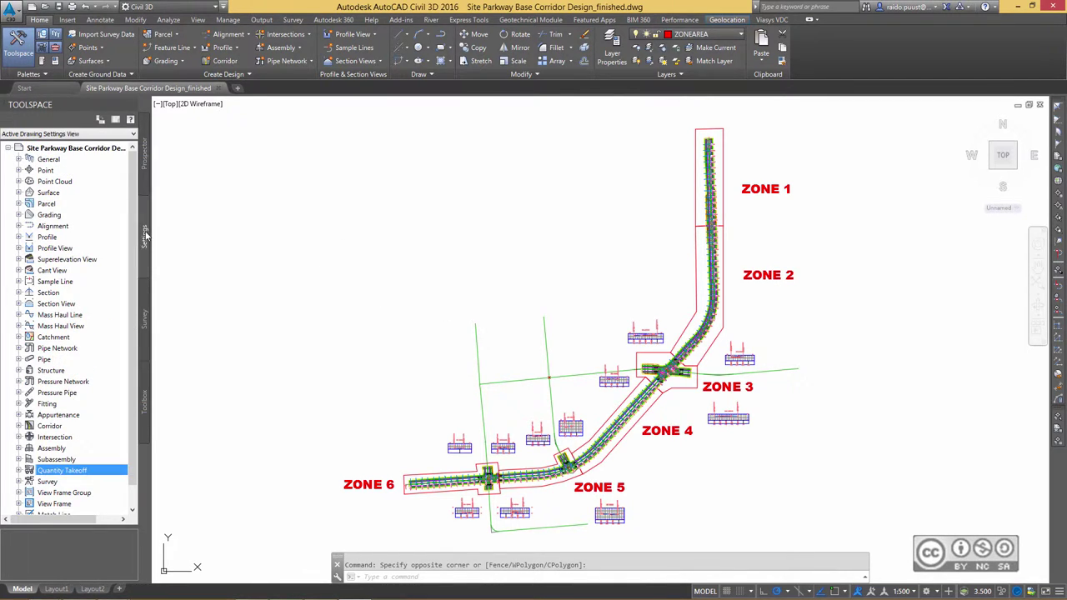
pyautogui.click(18, 471)
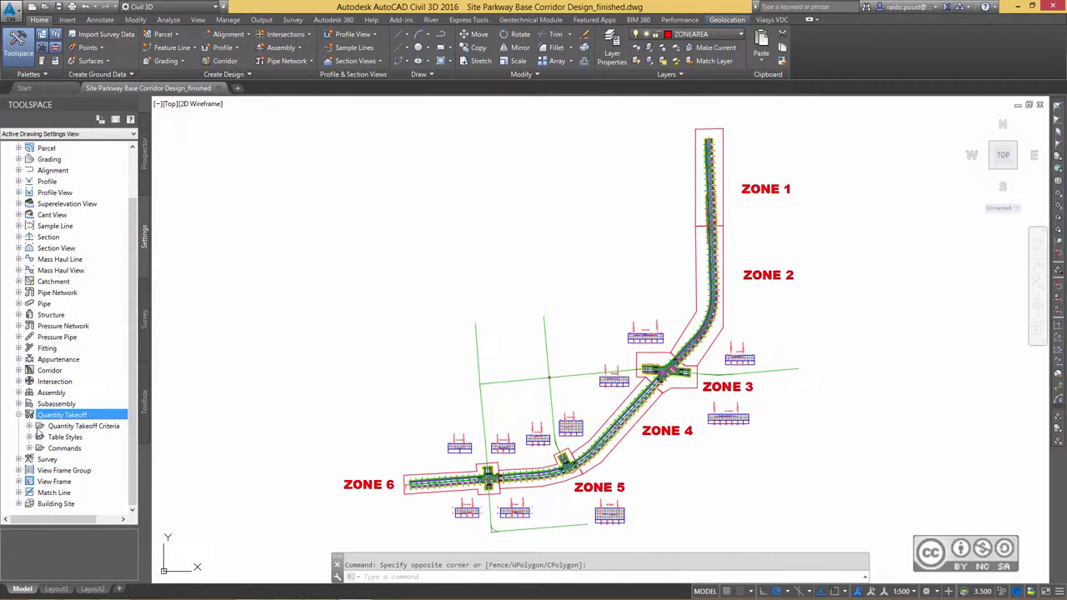
pyautogui.click(29, 425)
pyautogui.click(84, 470)
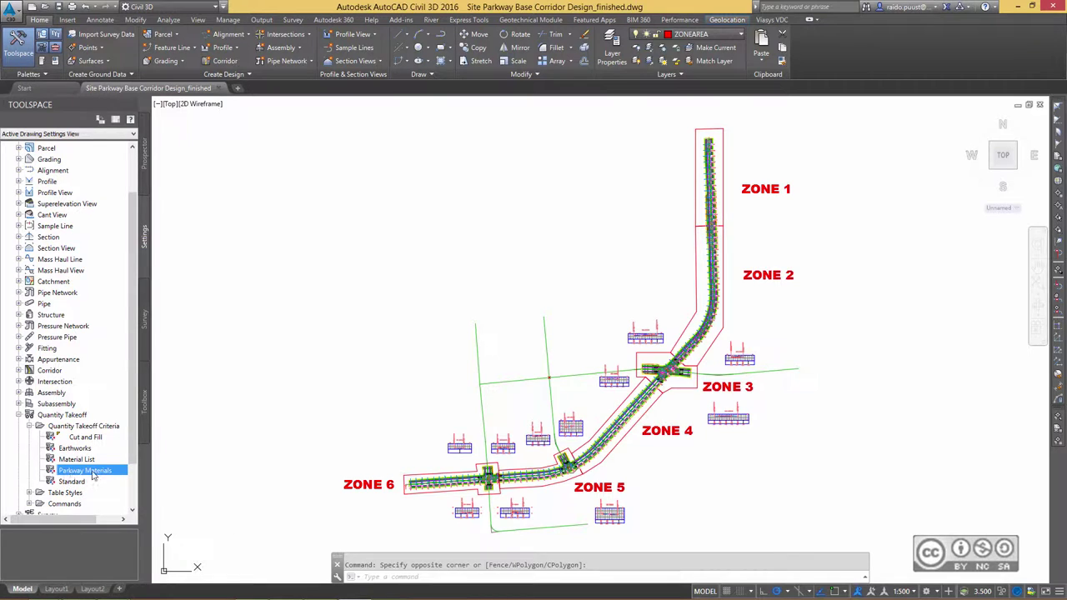
pyautogui.moveTo(84, 470)
pyautogui.rightClick(94, 472)
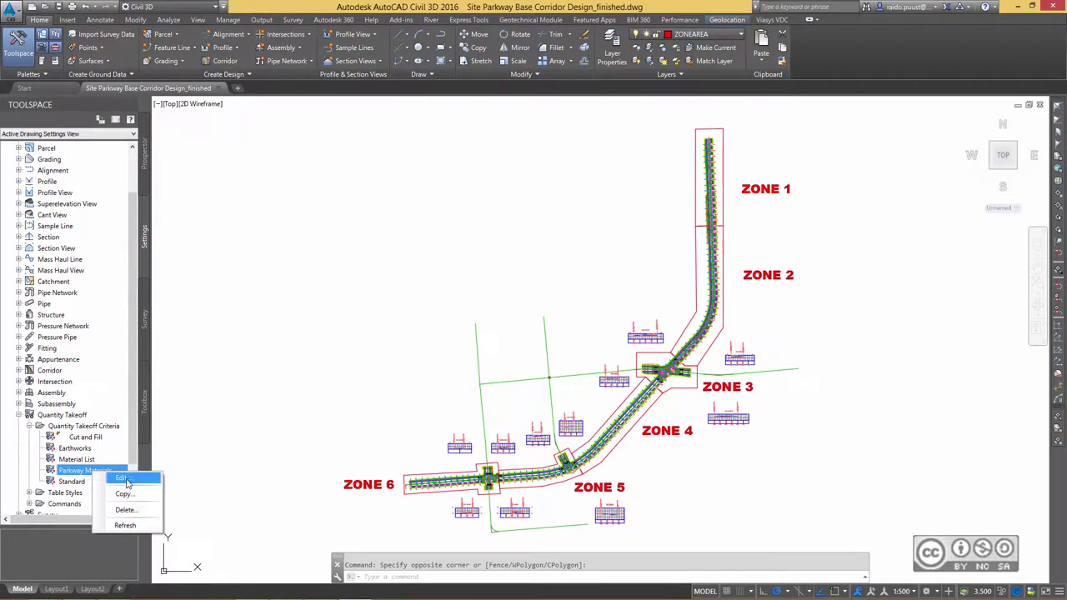
pyautogui.click(125, 477)
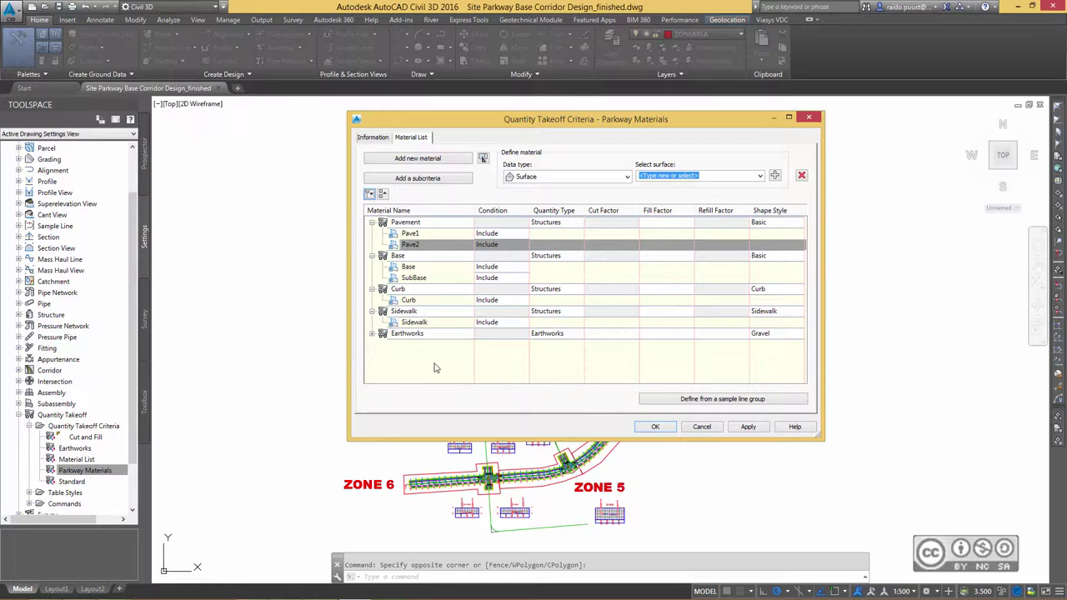
pyautogui.click(372, 333)
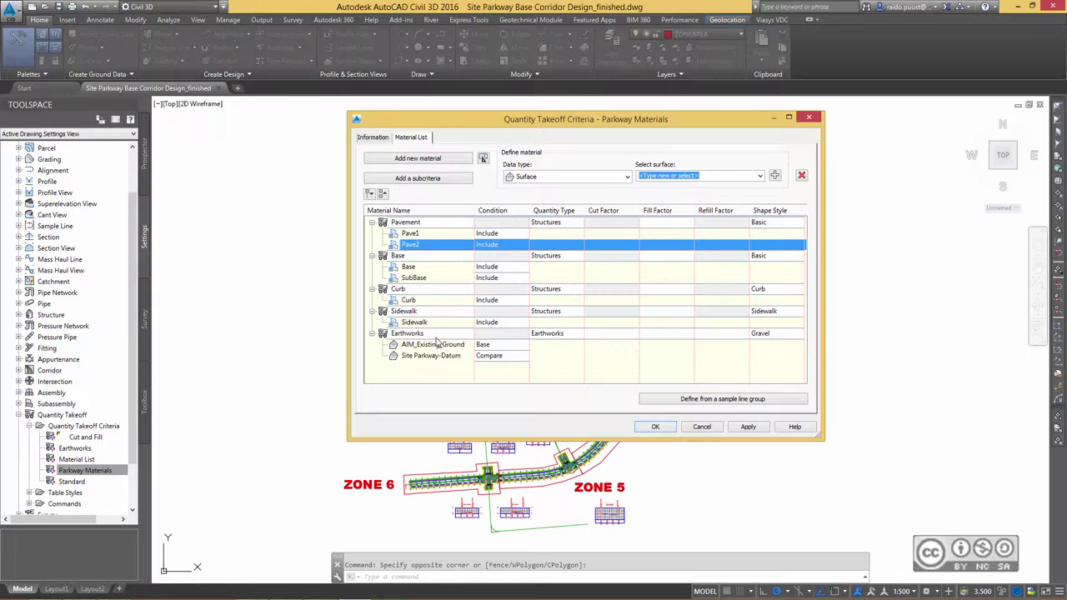
pyautogui.click(527, 178)
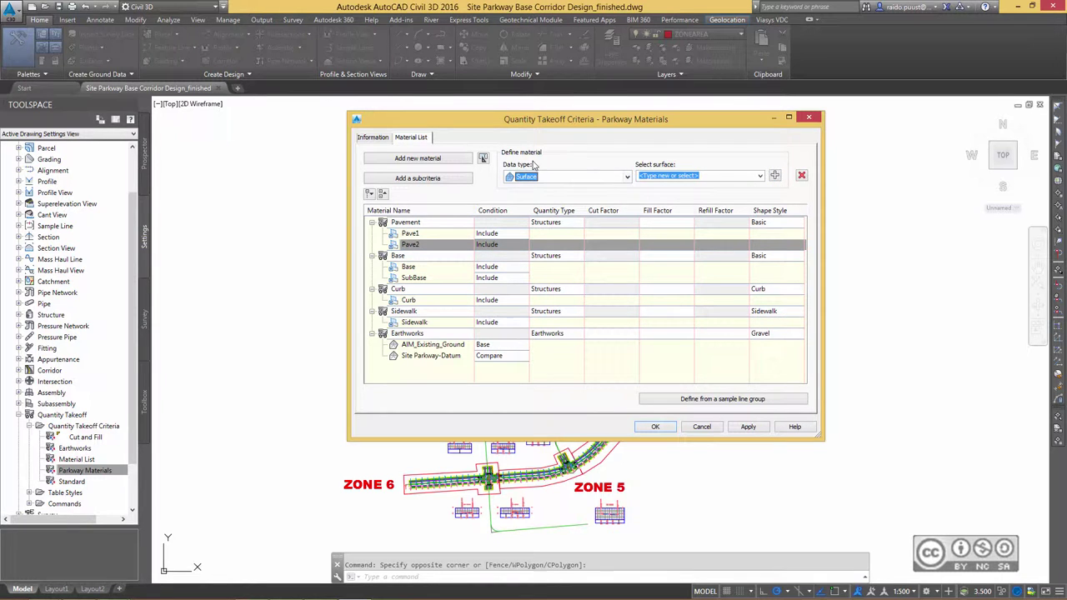
pyautogui.click(627, 177)
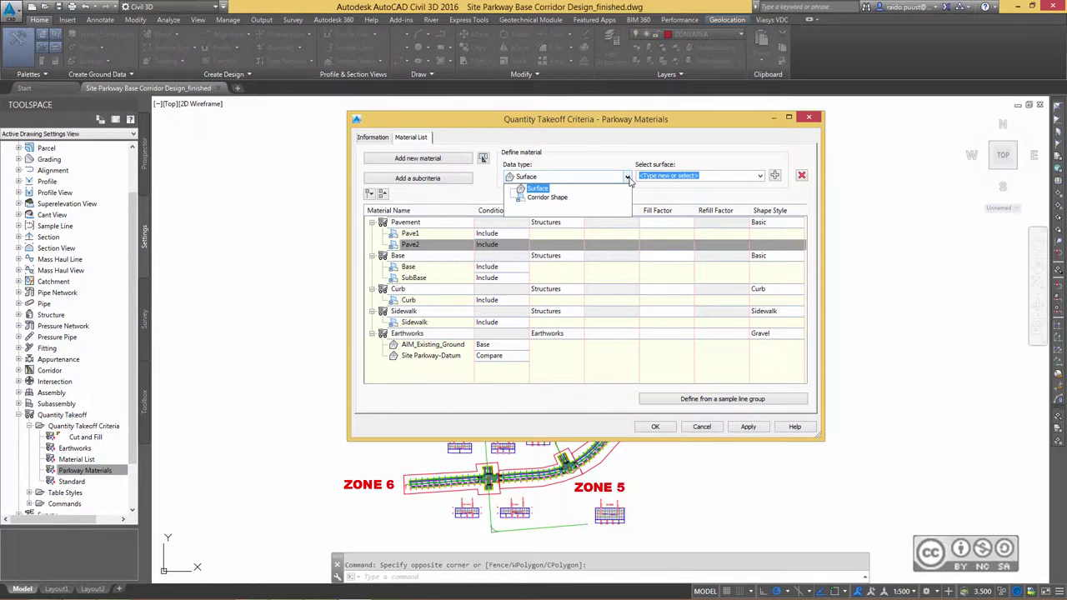
pyautogui.click(687, 178)
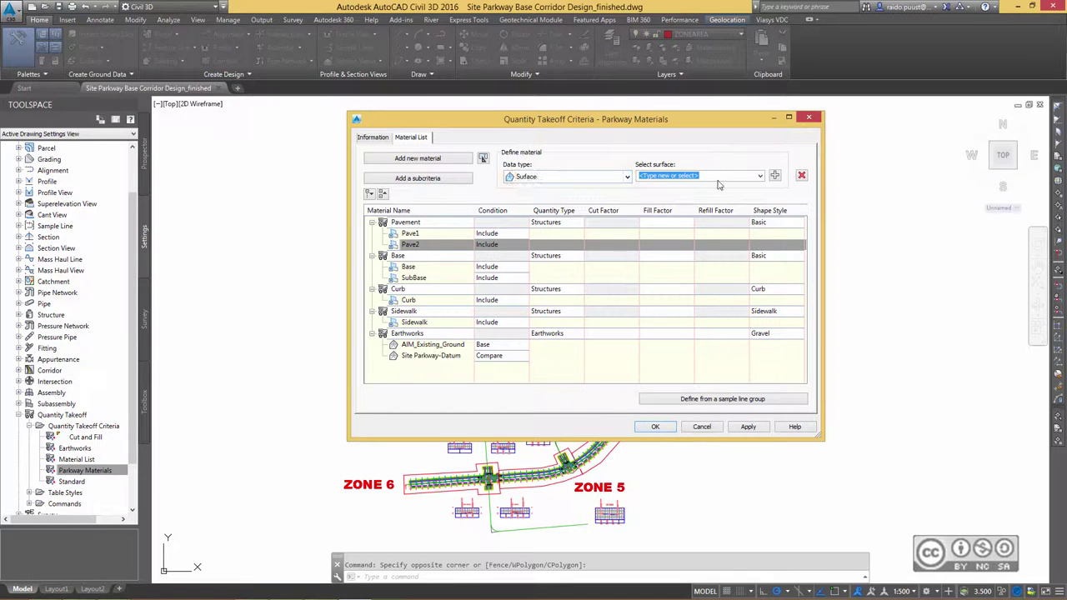
pyautogui.click(516, 178)
pyautogui.click(760, 176)
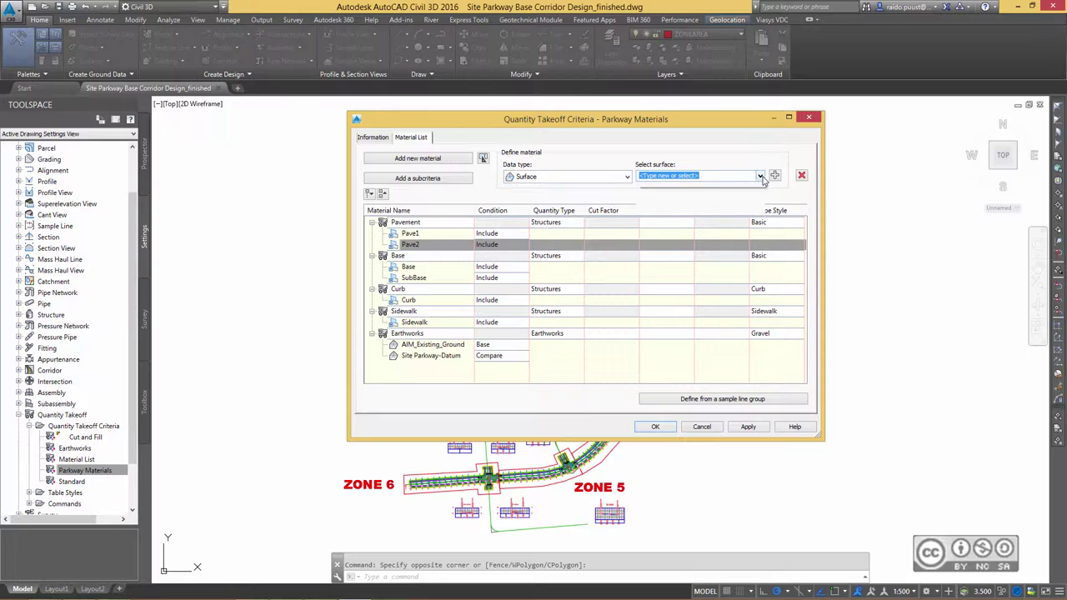
pyautogui.click(760, 176)
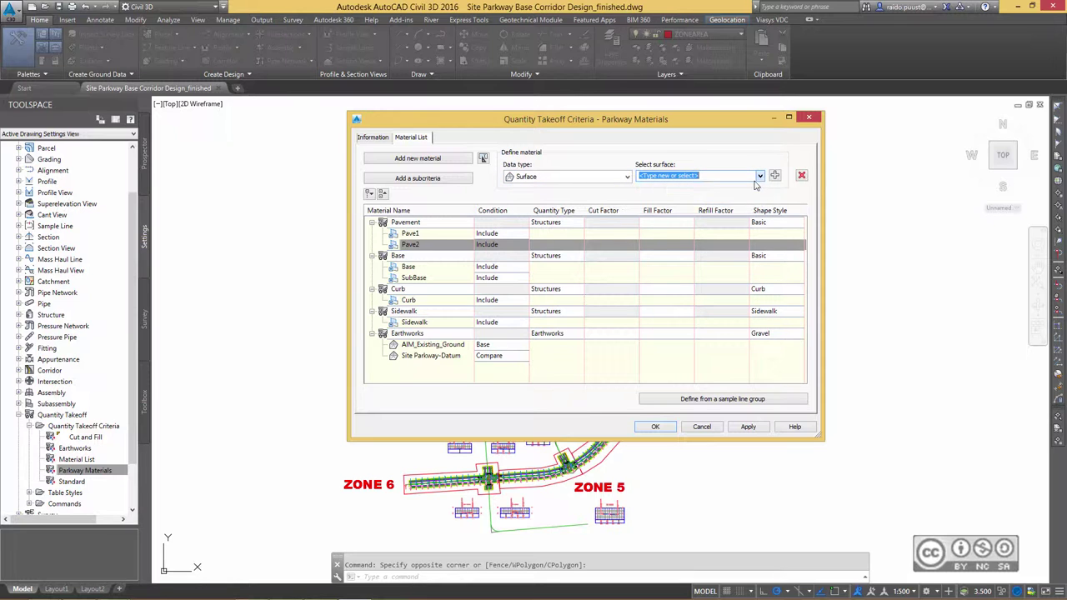
pyautogui.click(627, 179)
pyautogui.click(546, 204)
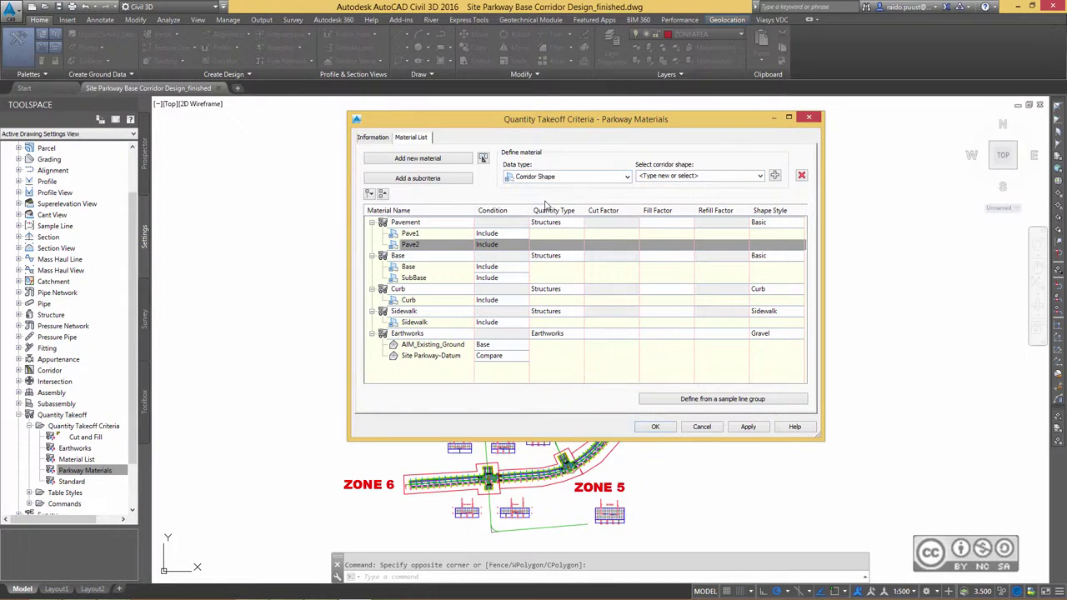
pyautogui.click(760, 176)
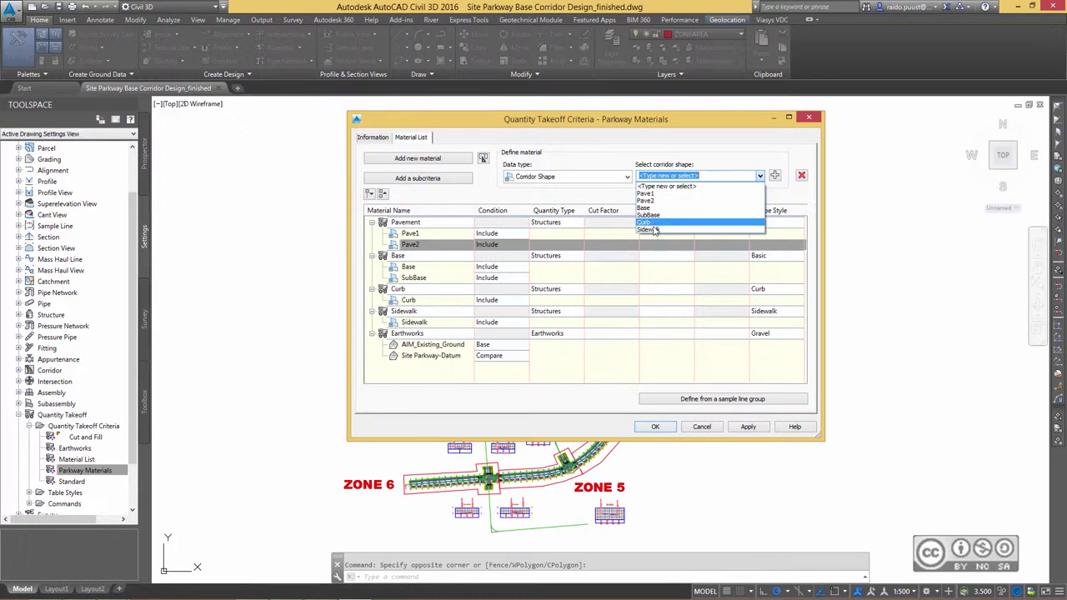
pyautogui.click(608, 161)
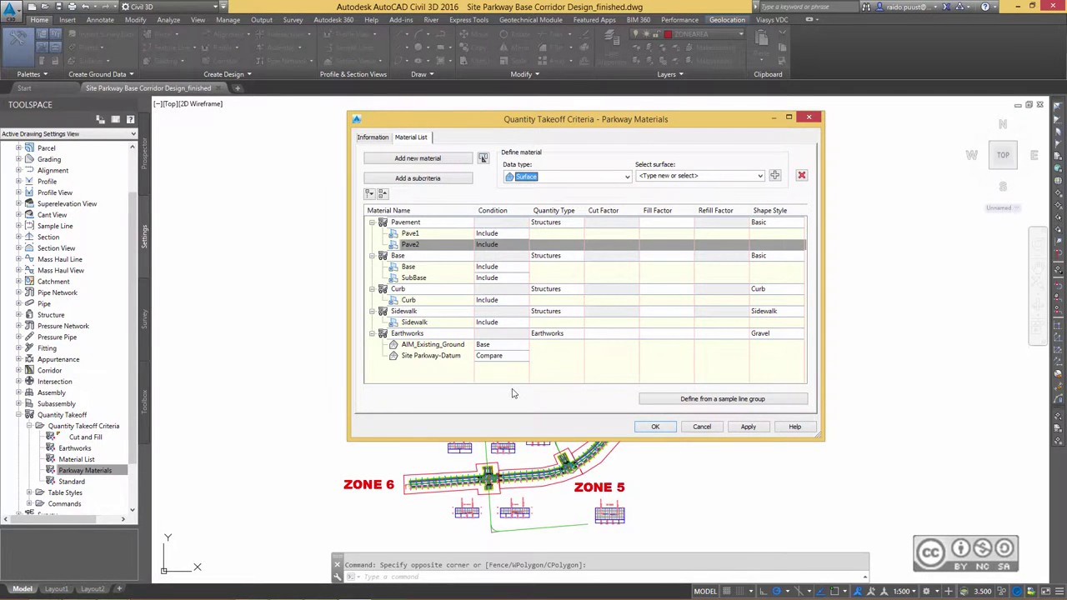
pyautogui.click(656, 428)
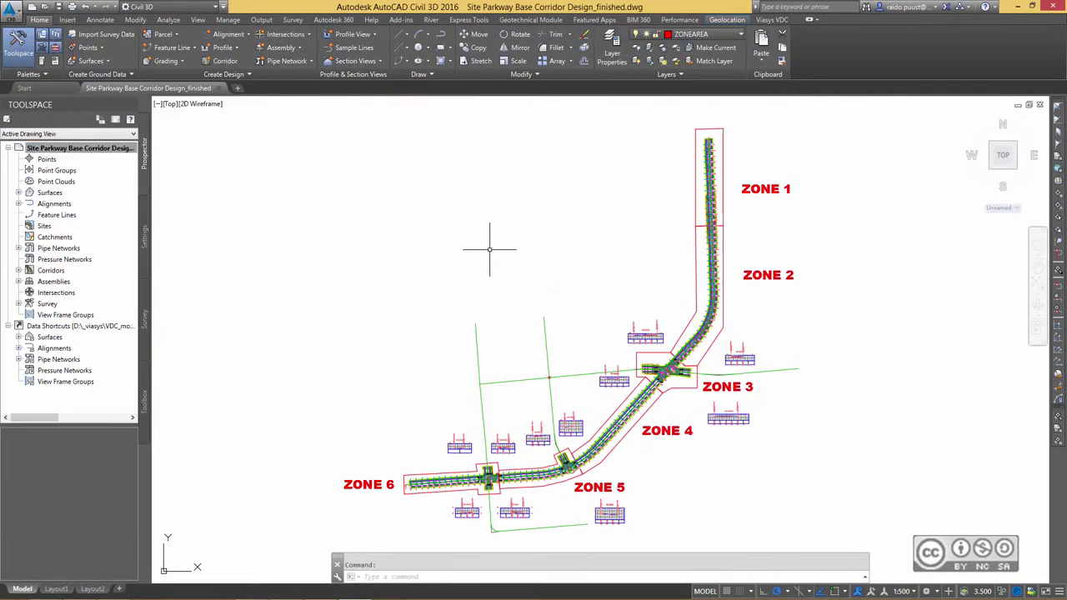
# Start Compute Materials for Site Plan Parkway with the SL Collection - 3 sample line group
pyautogui.click(169, 19)
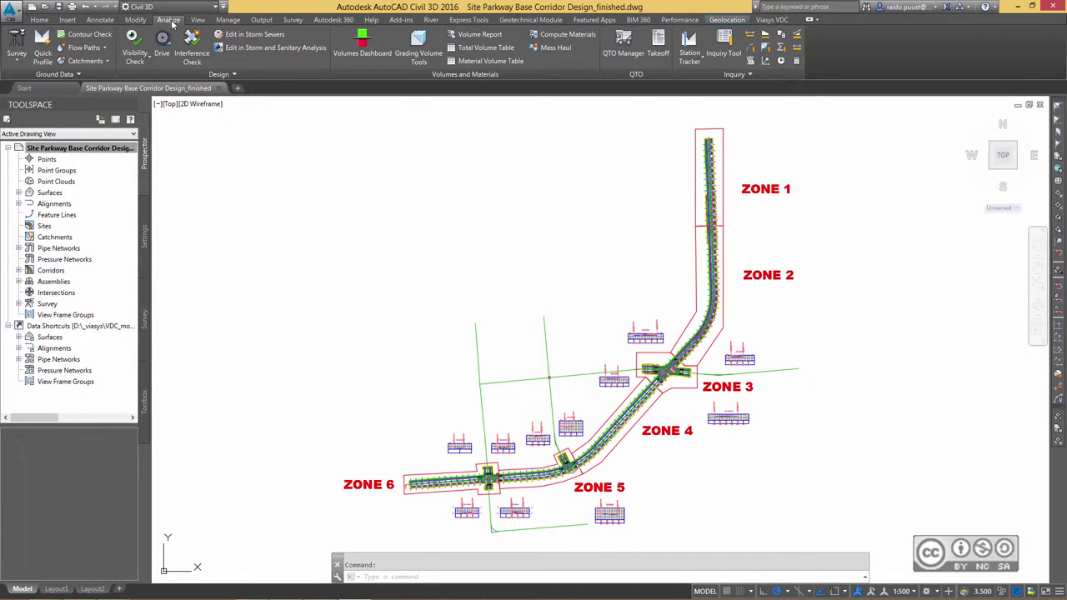
pyautogui.click(574, 35)
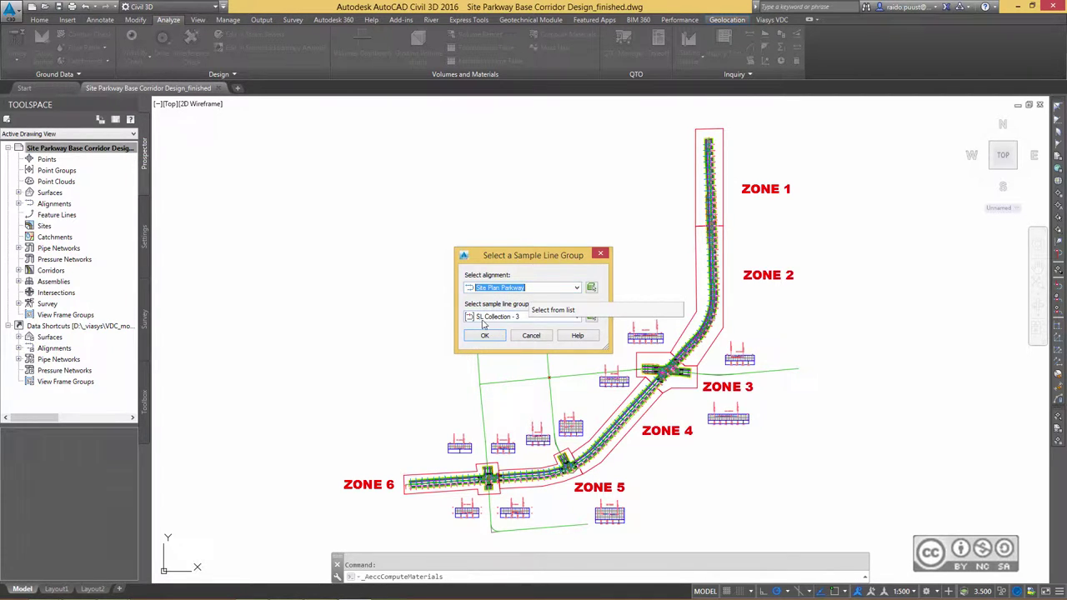
pyautogui.click(575, 317)
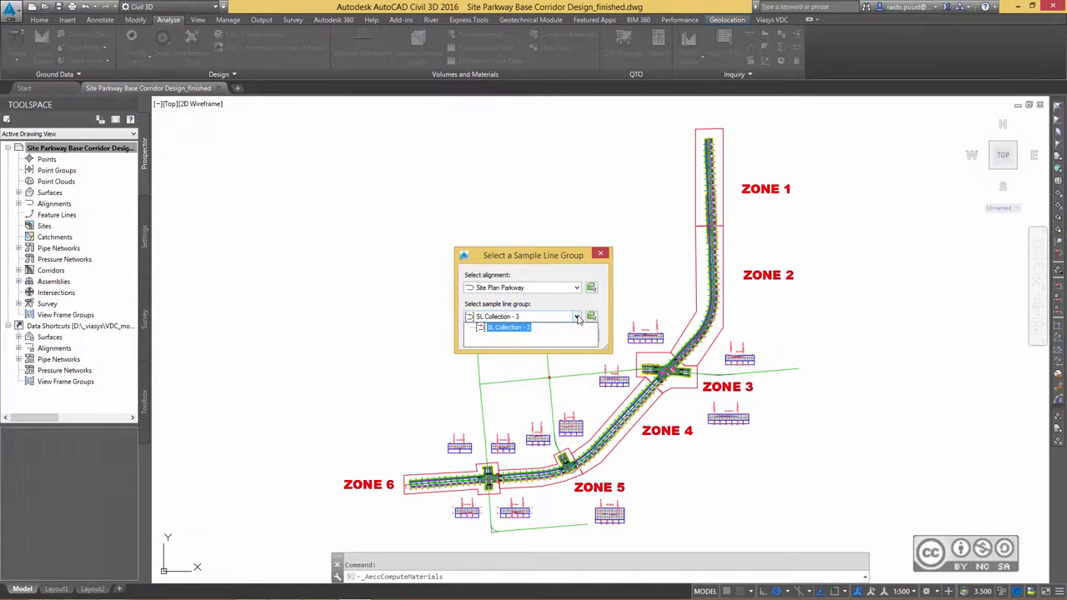
pyautogui.click(576, 317)
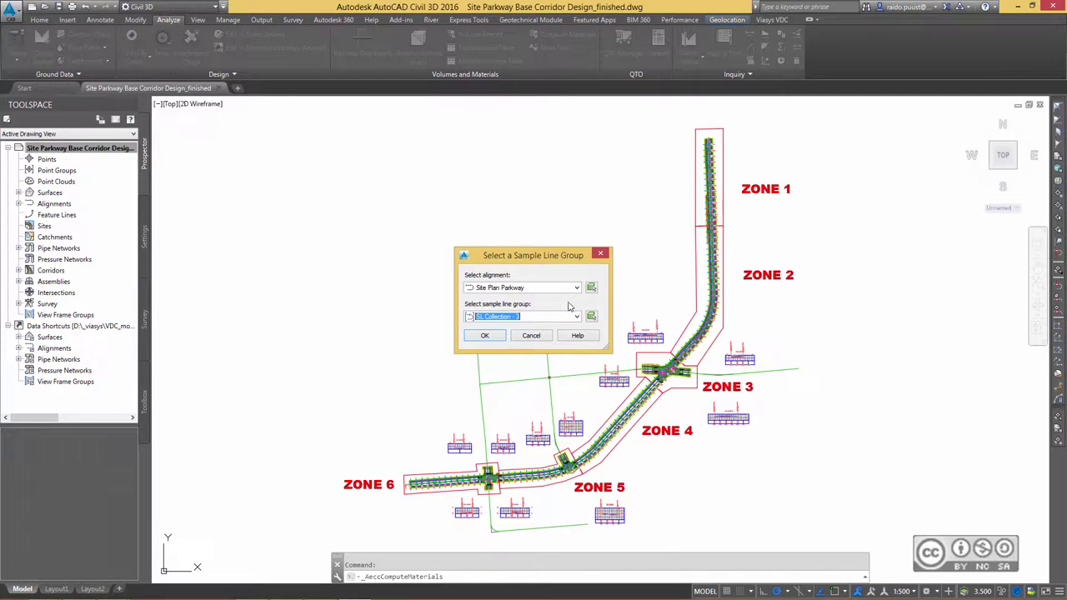
pyautogui.click(482, 337)
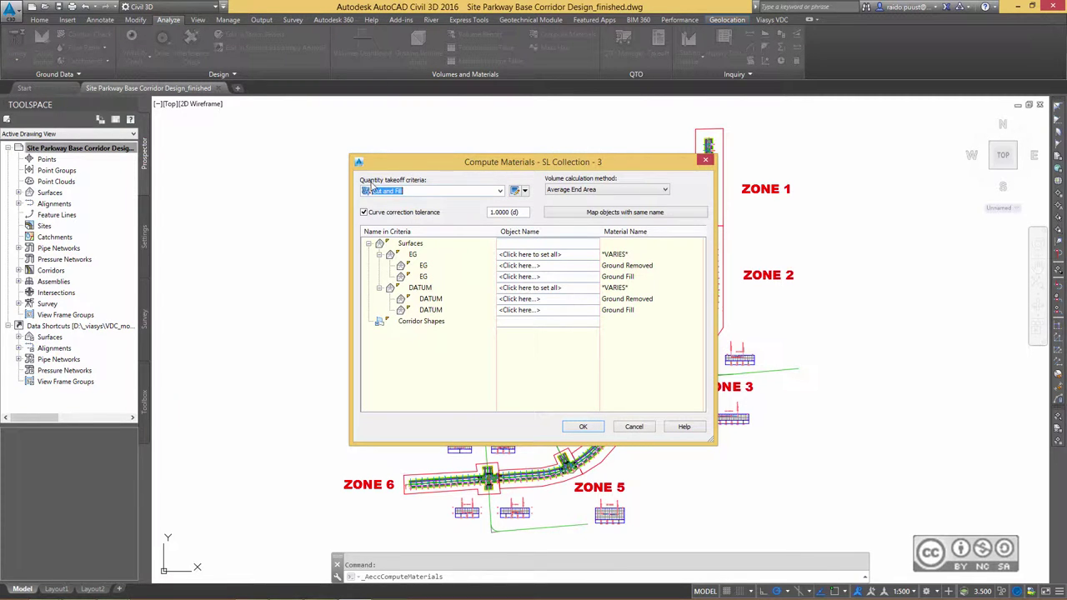
# Use Parkway Materials criteria, map ground, datum, pavement, base, curb and sidewalk objects, then compute
pyautogui.click(500, 191)
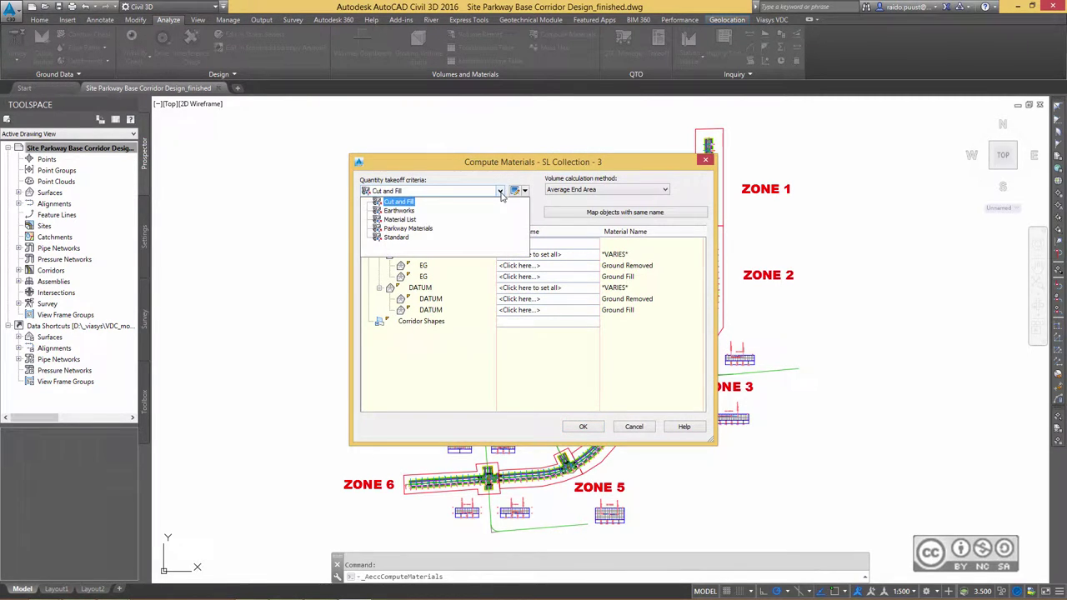
pyautogui.click(408, 229)
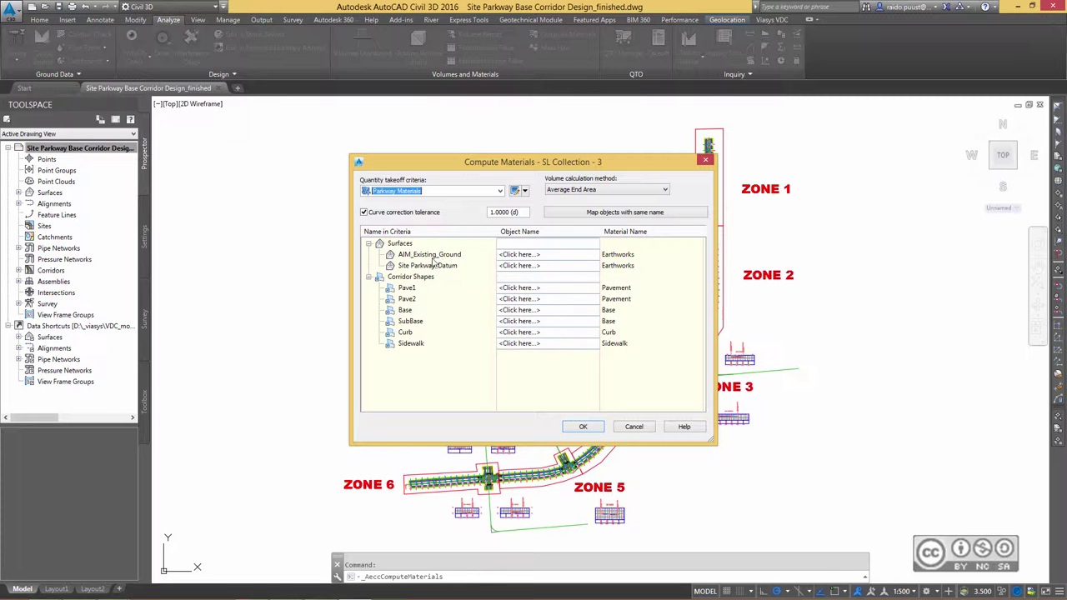
pyautogui.click(551, 254)
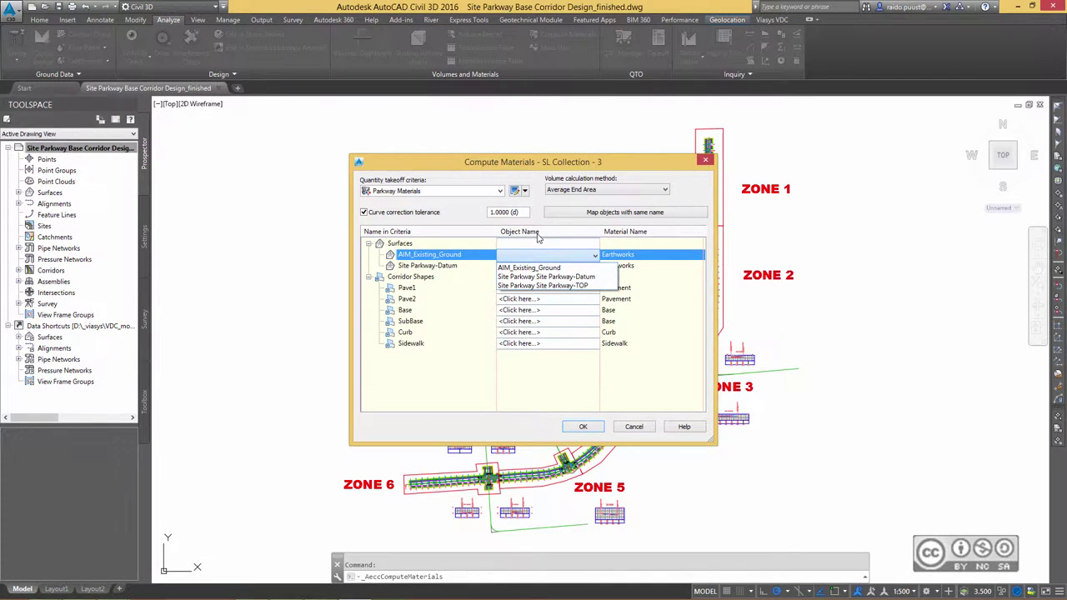
pyautogui.click(540, 270)
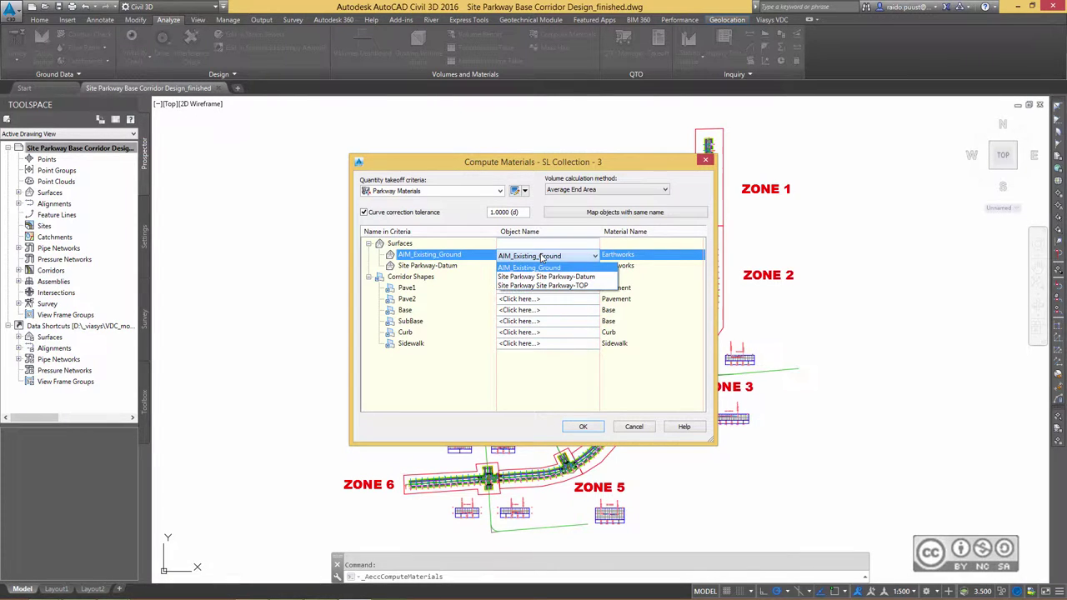
pyautogui.click(540, 265)
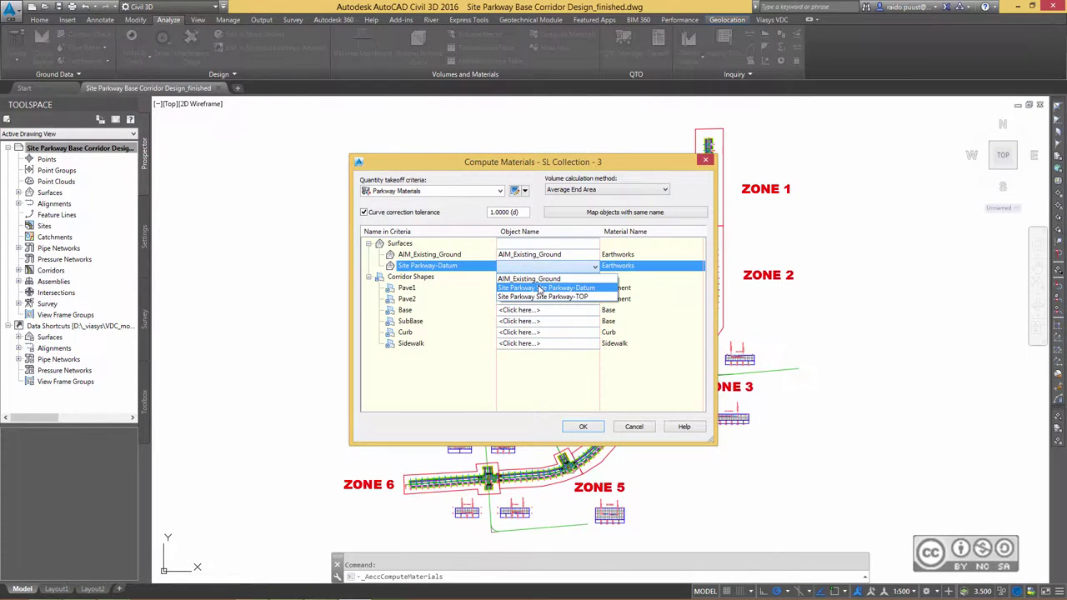
pyautogui.click(540, 288)
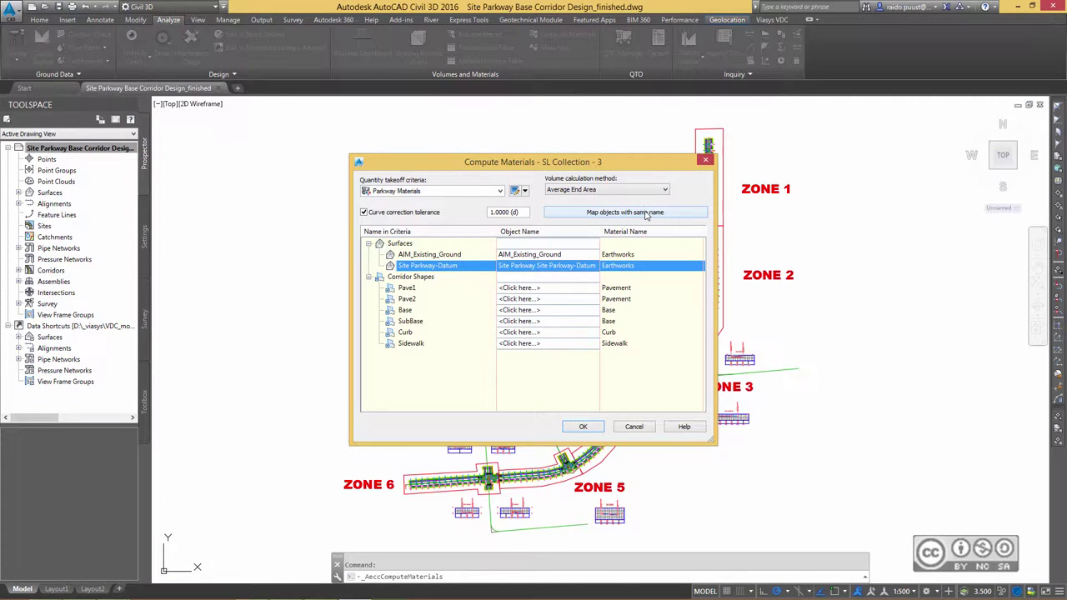
pyautogui.click(541, 288)
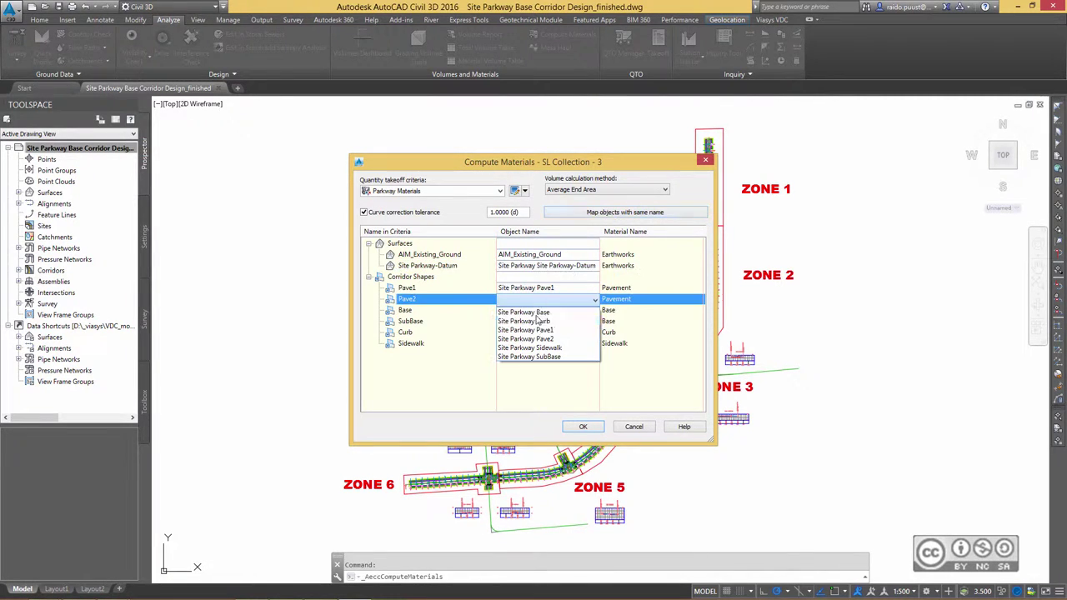
pyautogui.click(525, 319)
pyautogui.click(528, 310)
pyautogui.click(523, 322)
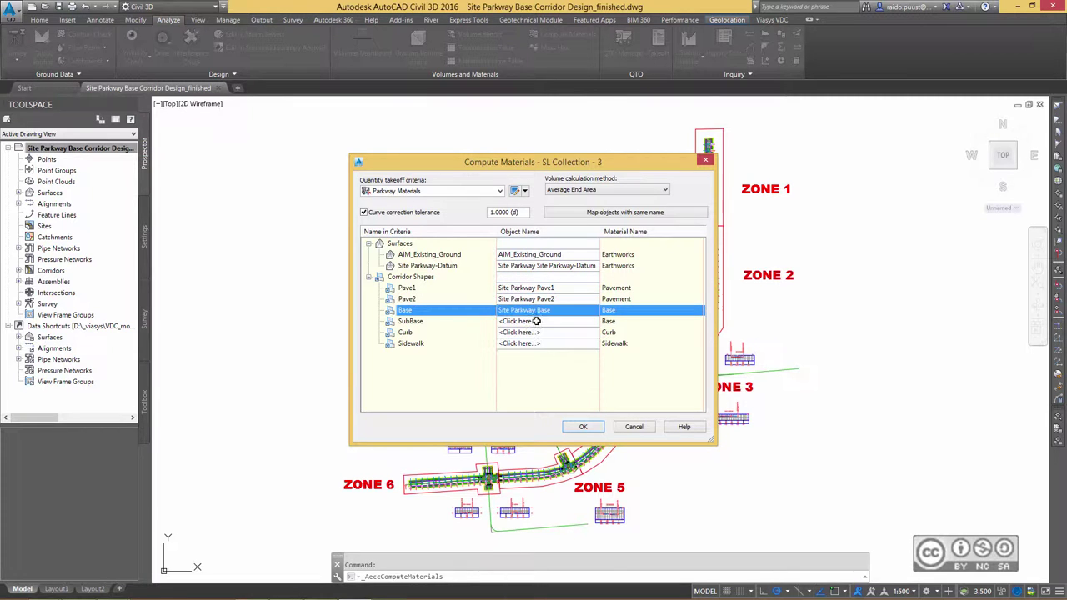
pyautogui.click(586, 427)
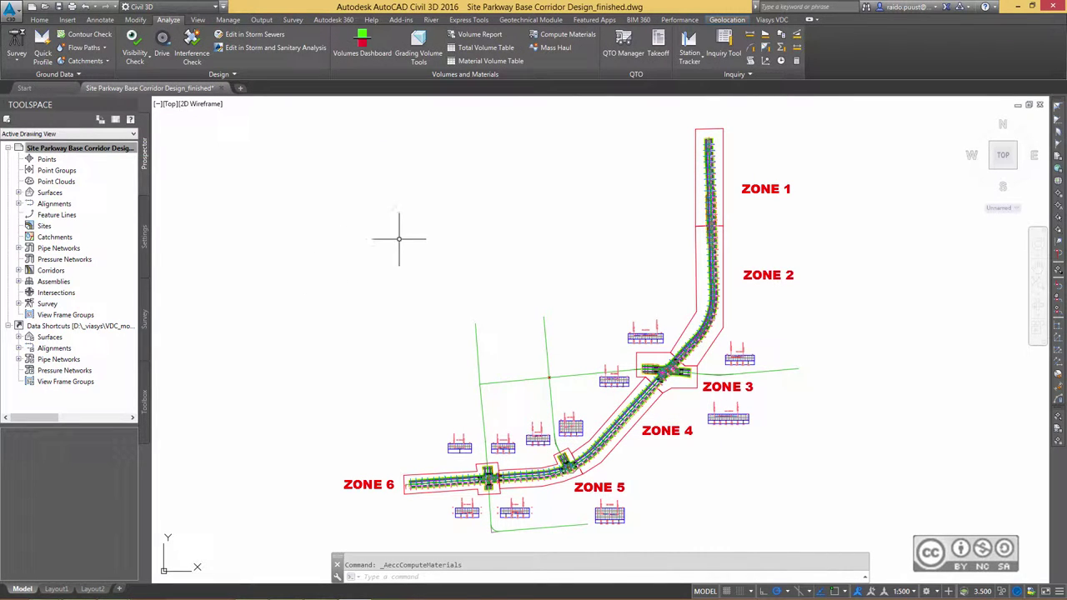
# In Prospector, expand Site Plan Parkway down to SL Collection - 3's Material Lists
pyautogui.click(144, 153)
pyautogui.click(19, 204)
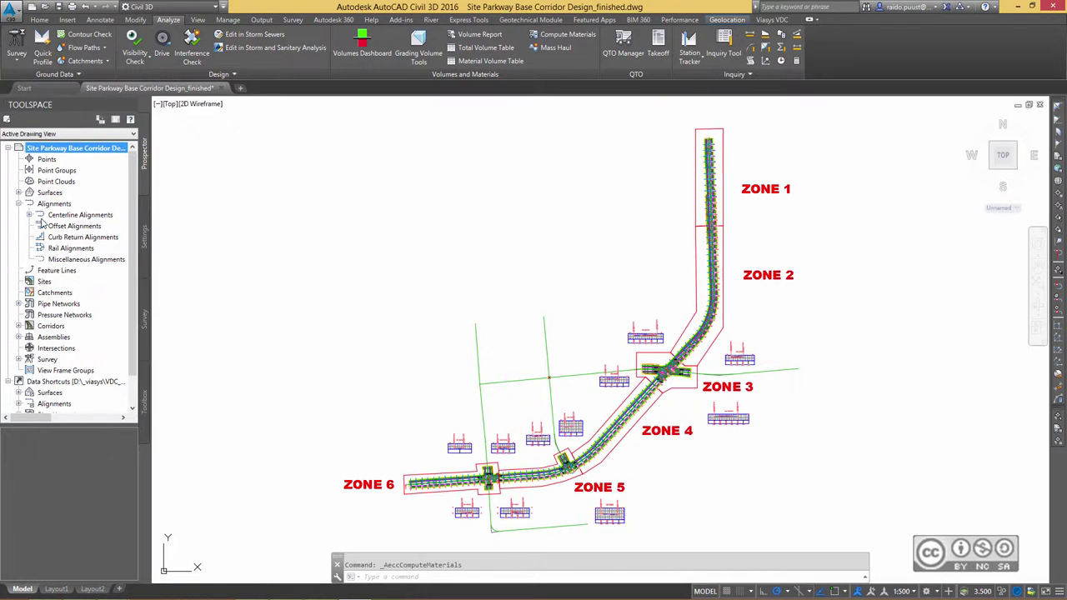
pyautogui.click(28, 215)
pyautogui.moveTo(130, 274); pyautogui.dragTo(133, 327)
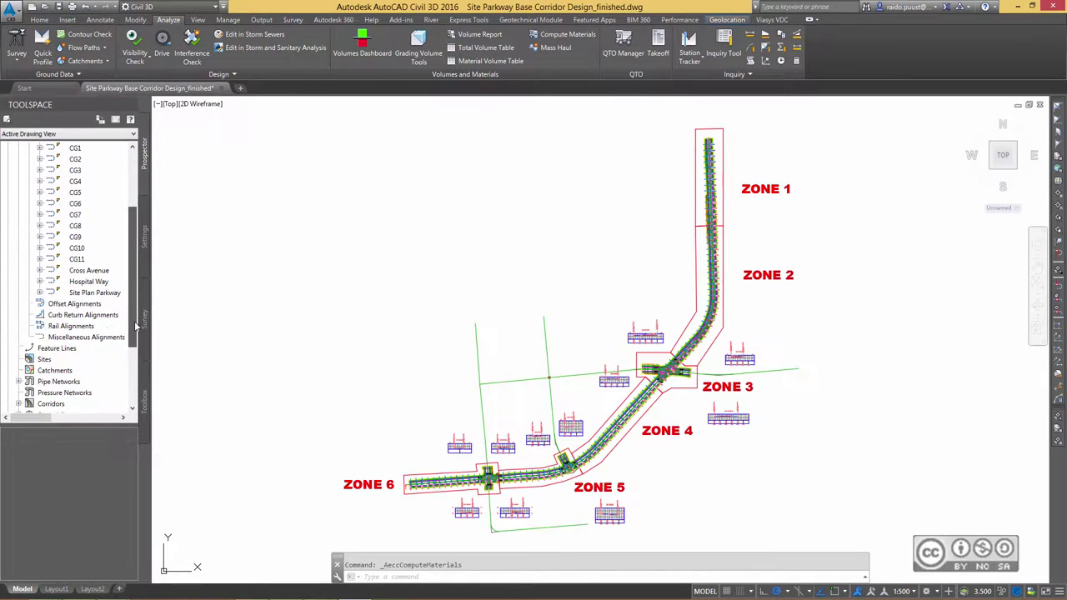
pyautogui.scroll(1, 136, 325)
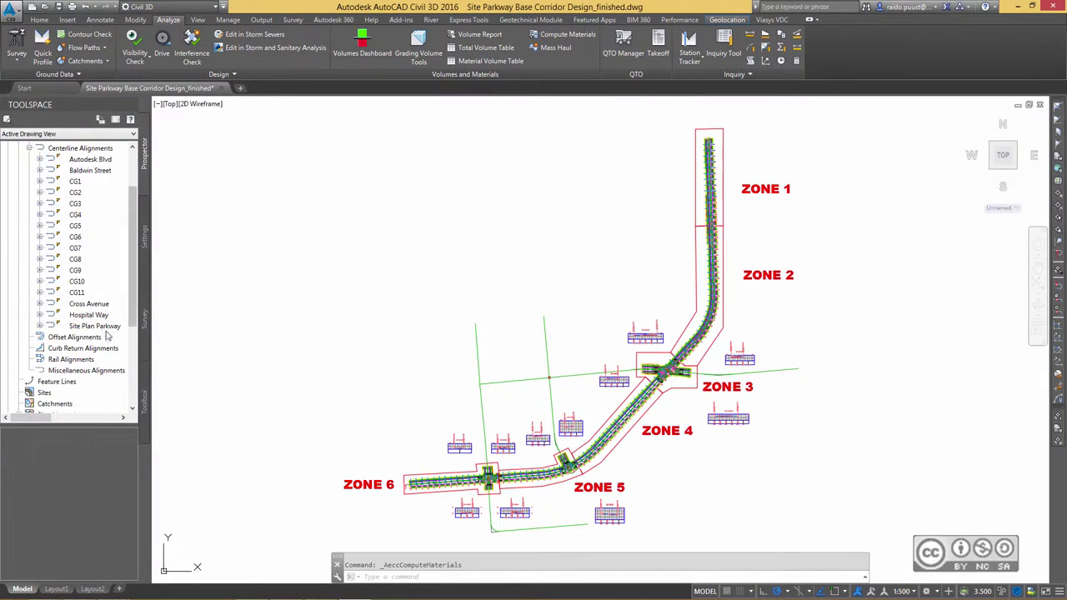
pyautogui.click(39, 326)
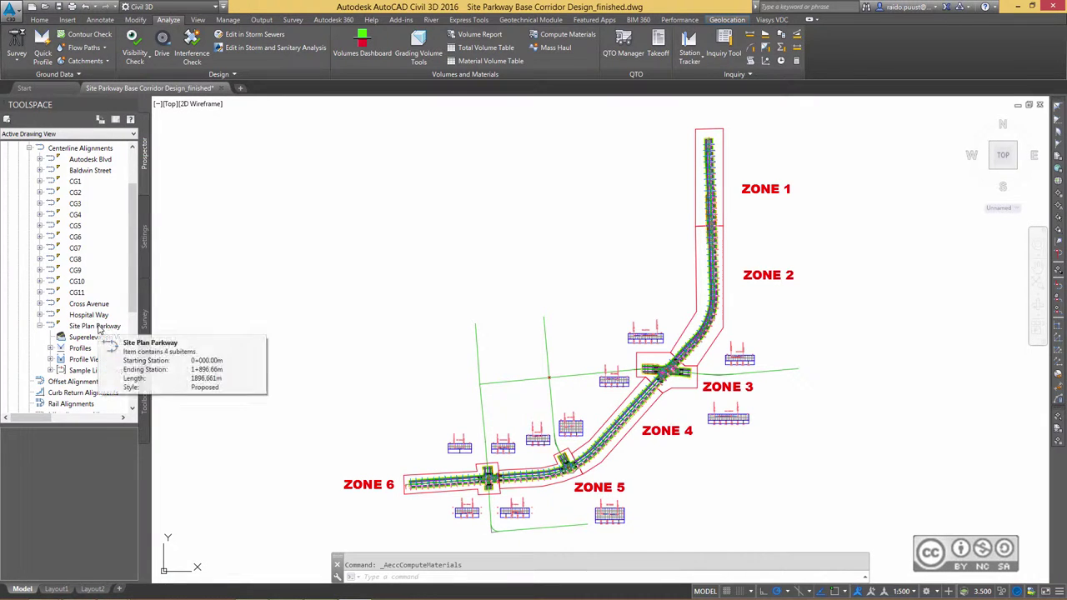
pyautogui.click(97, 370)
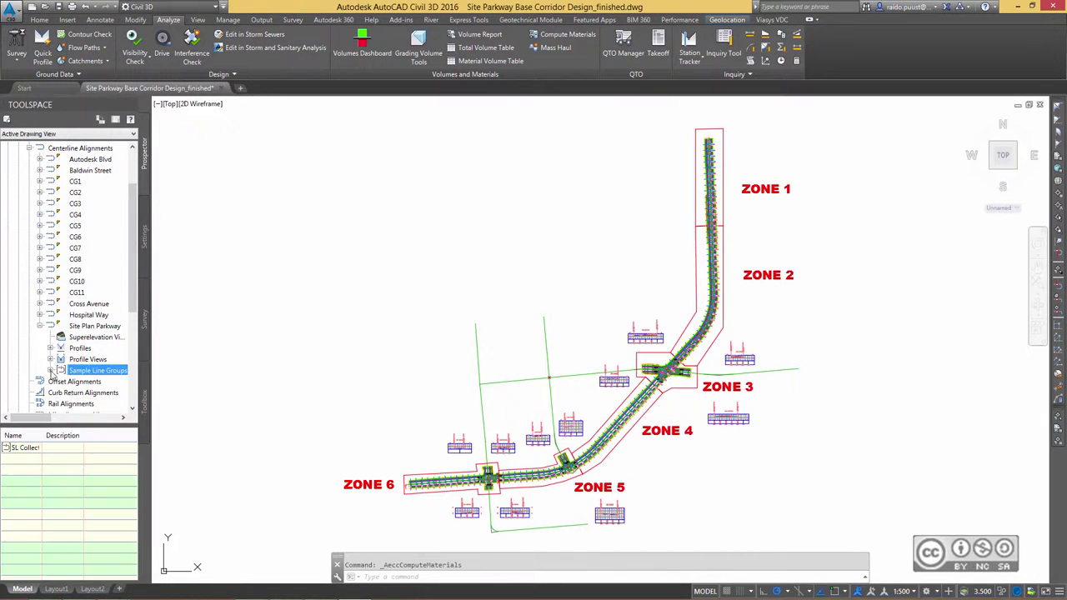
pyautogui.click(50, 370)
pyautogui.click(98, 381)
pyautogui.click(60, 382)
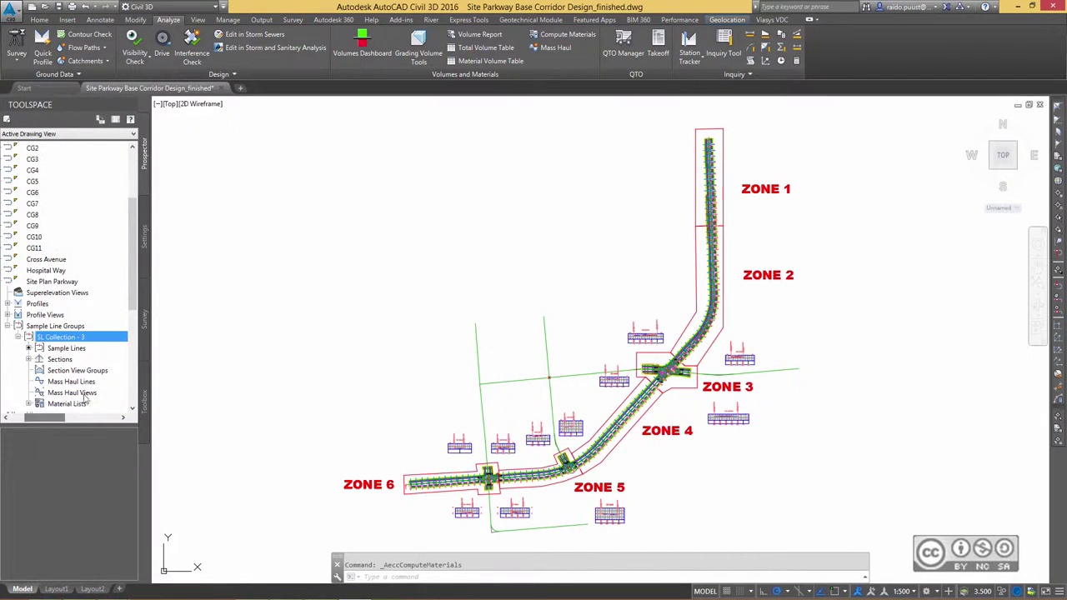
pyautogui.scroll(-2, 58, 344)
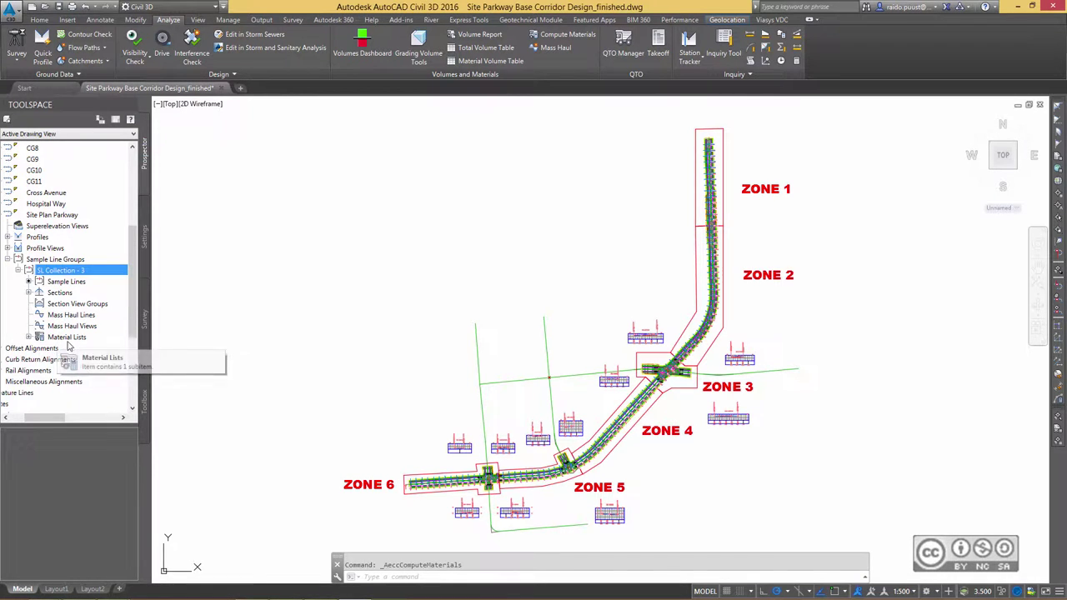
pyautogui.doubleClick(60, 337)
pyautogui.click(83, 349)
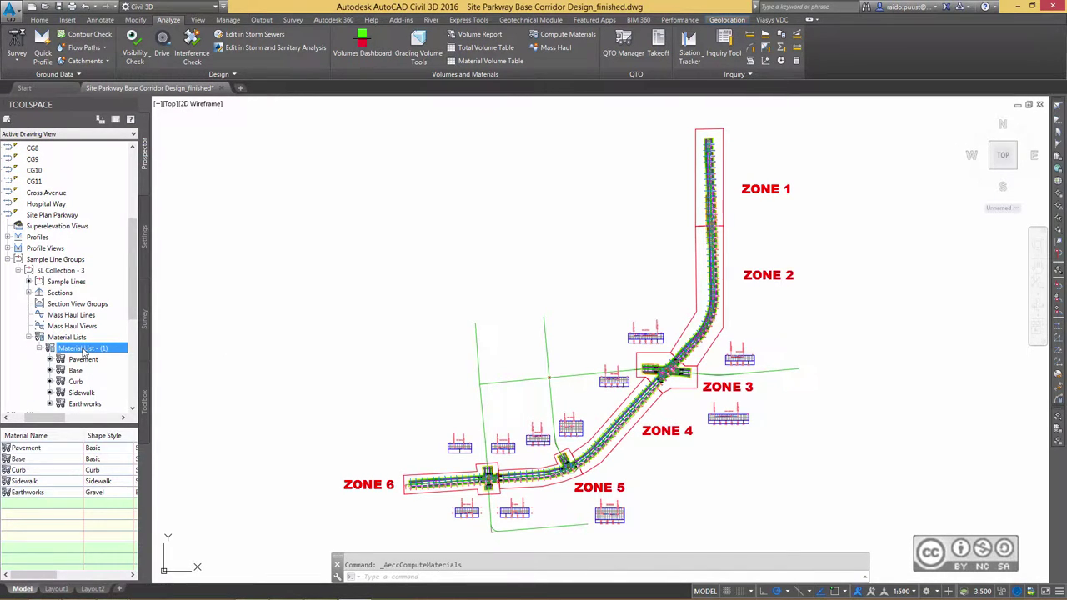
pyautogui.rightClick(83, 353)
pyautogui.click(67, 337)
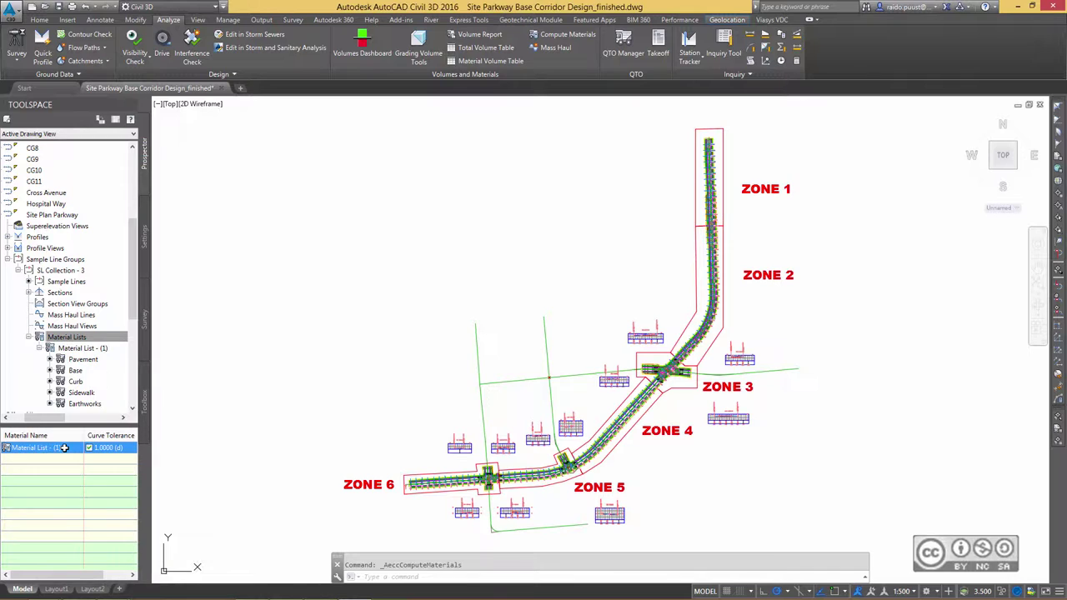
# Rename Material List - (1) to 'Parkway Materials'
pyautogui.doubleClick(64, 447)
pyautogui.write('Park')
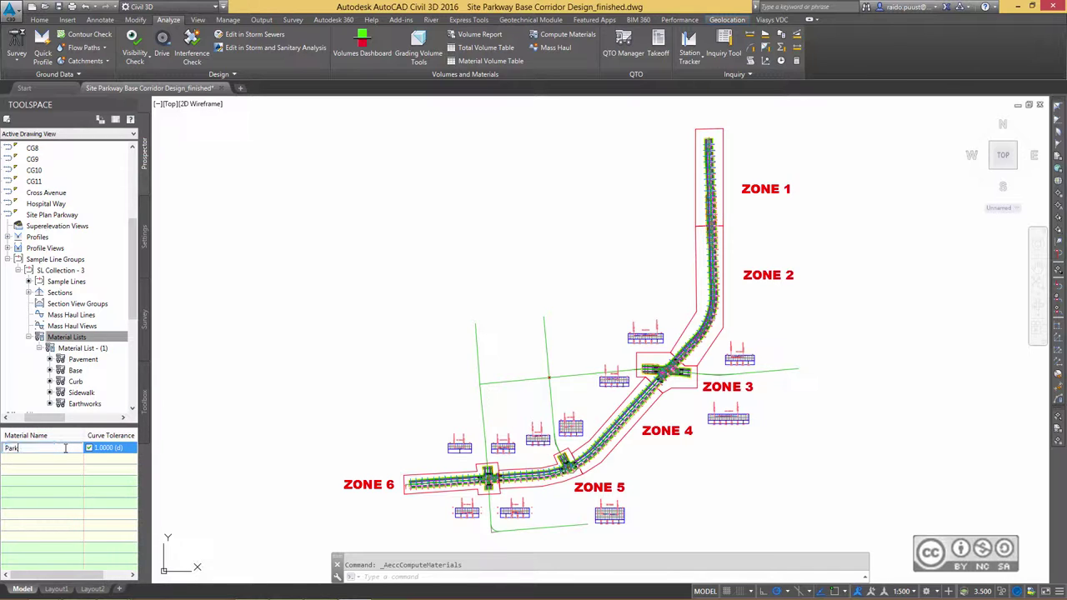
pyautogui.write('way Materials')
pyautogui.press('Return')
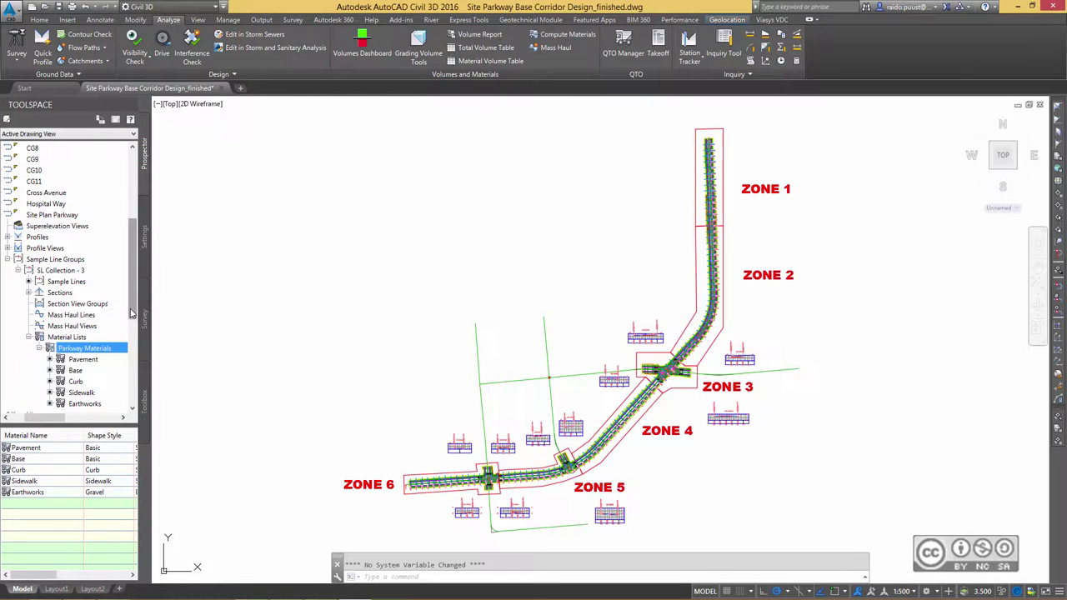
pyautogui.scroll(-2, 130, 334)
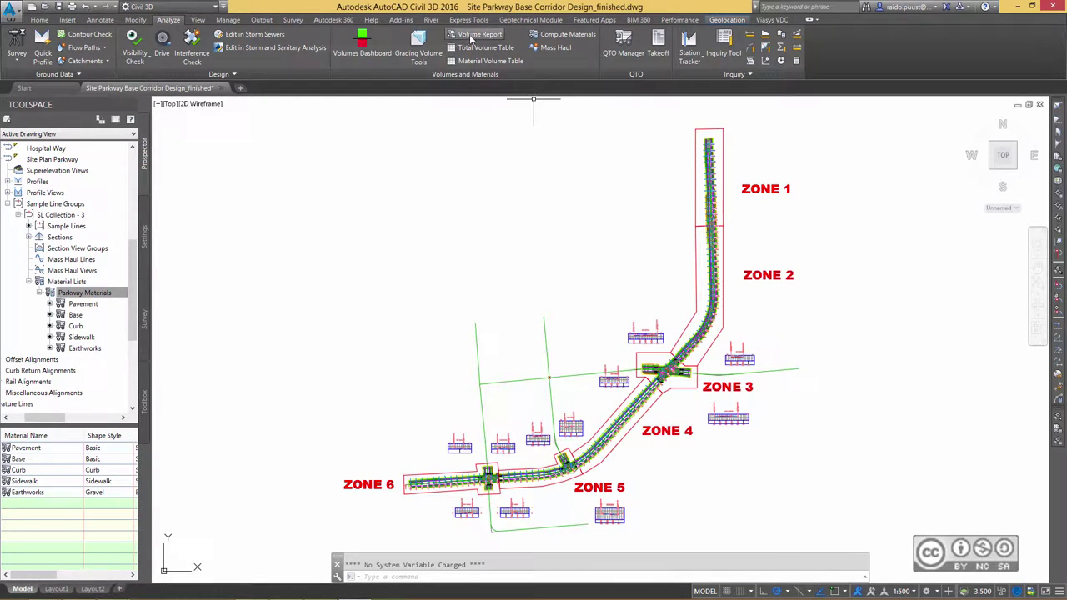
# Generate a Volume Report for Site Plan Parkway, SL Collection - 3 and Parkway Materials
pyautogui.click(471, 38)
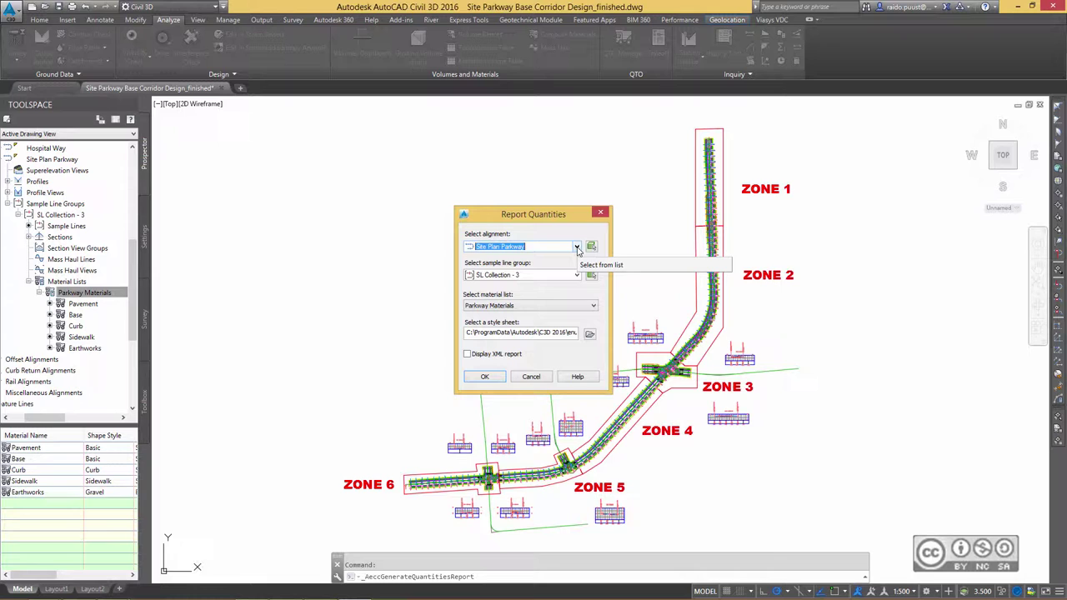
pyautogui.click(575, 275)
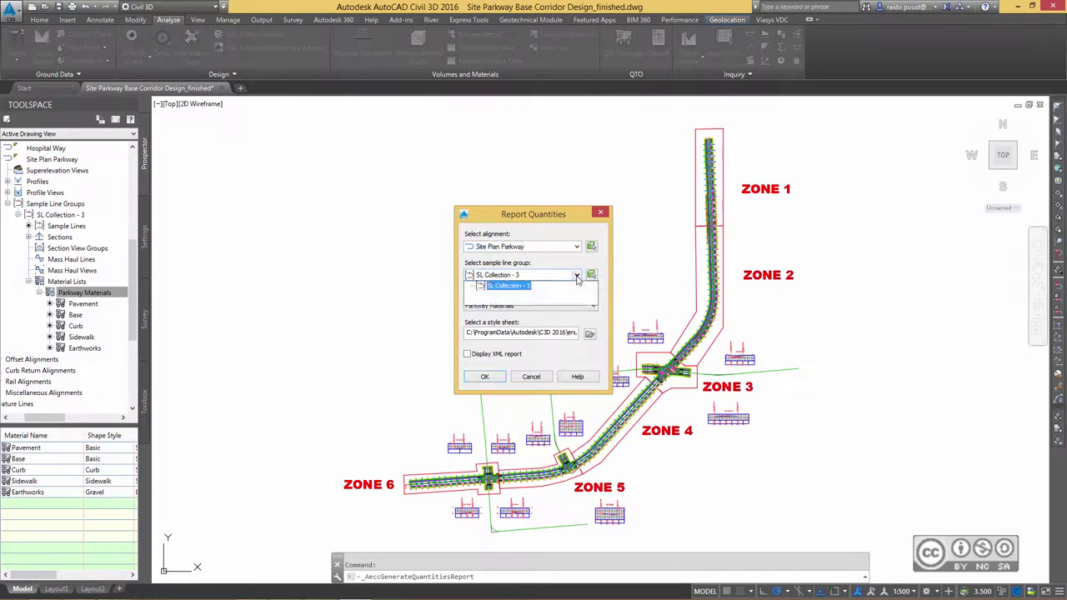
pyautogui.click(576, 276)
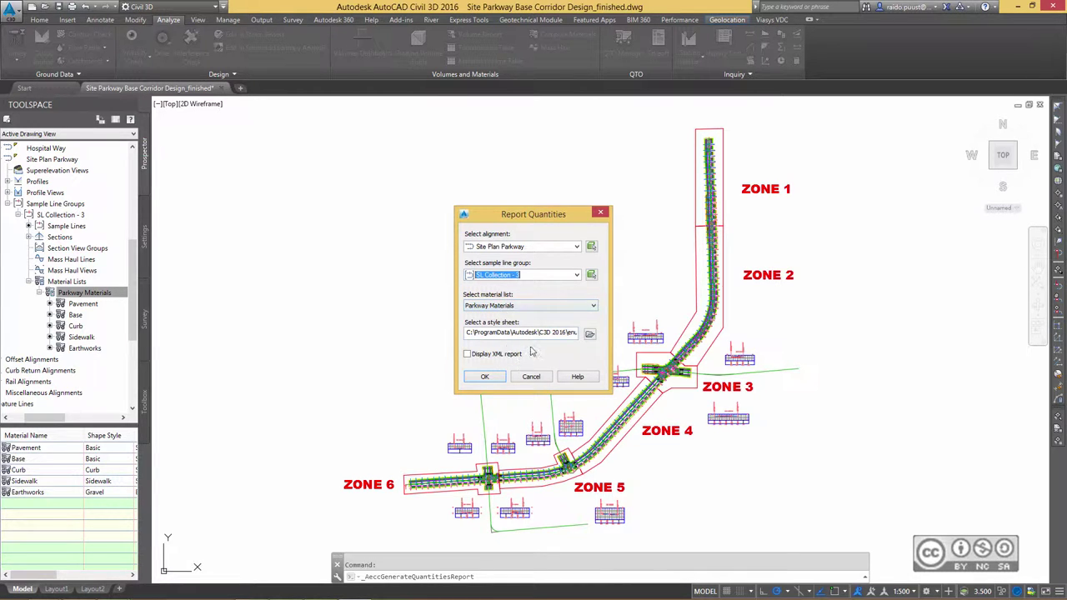
pyautogui.click(494, 381)
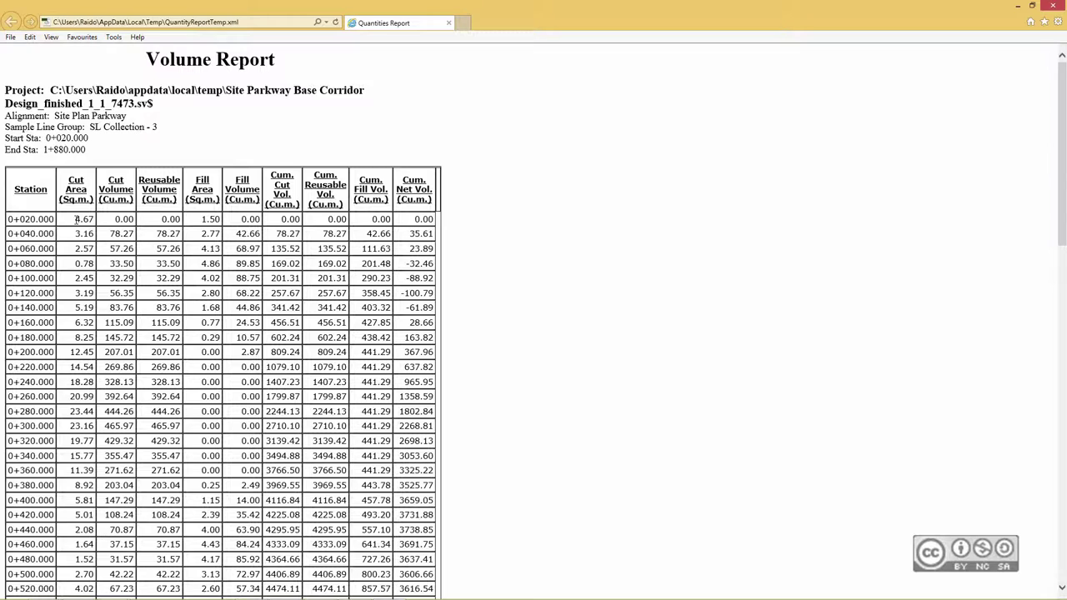
# Look over the volume report, then close Internet Explorer to return to the drawing
pyautogui.scroll(-3, 275, 307)
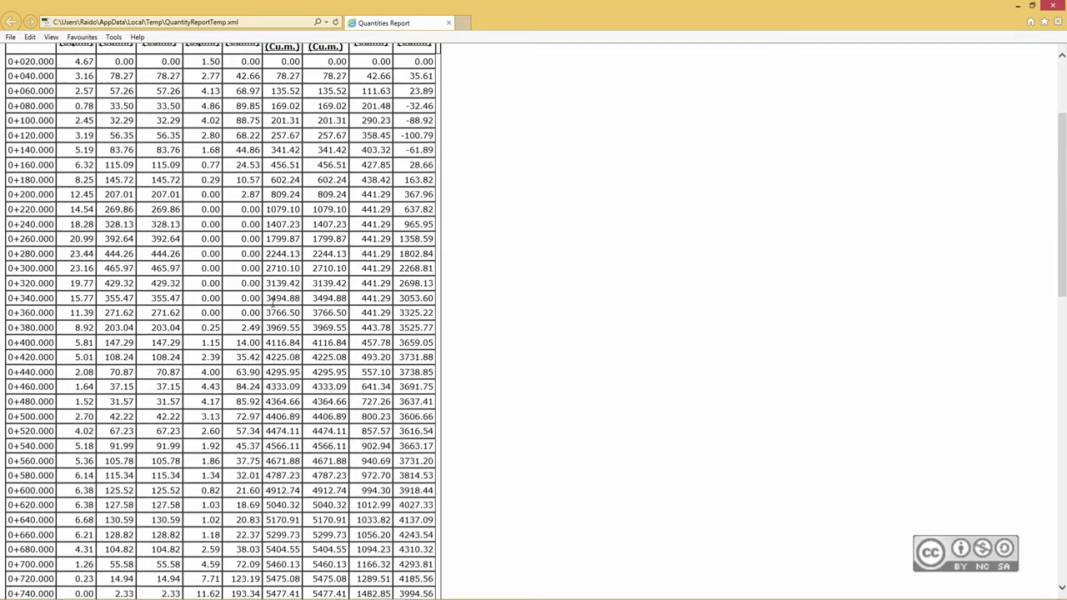
pyautogui.scroll(3, 245, 352)
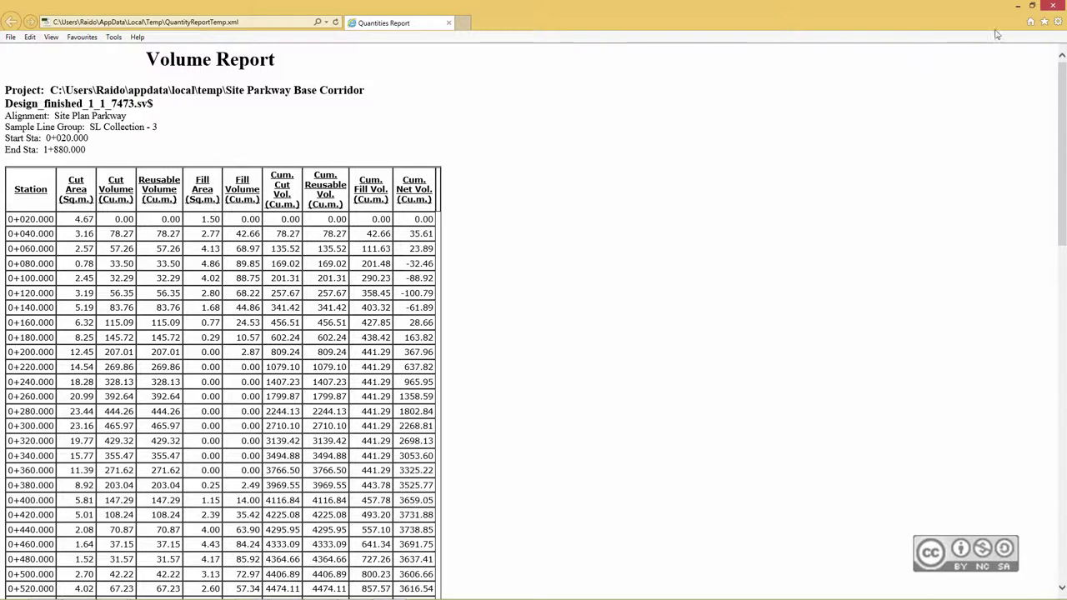
pyautogui.click(1052, 6)
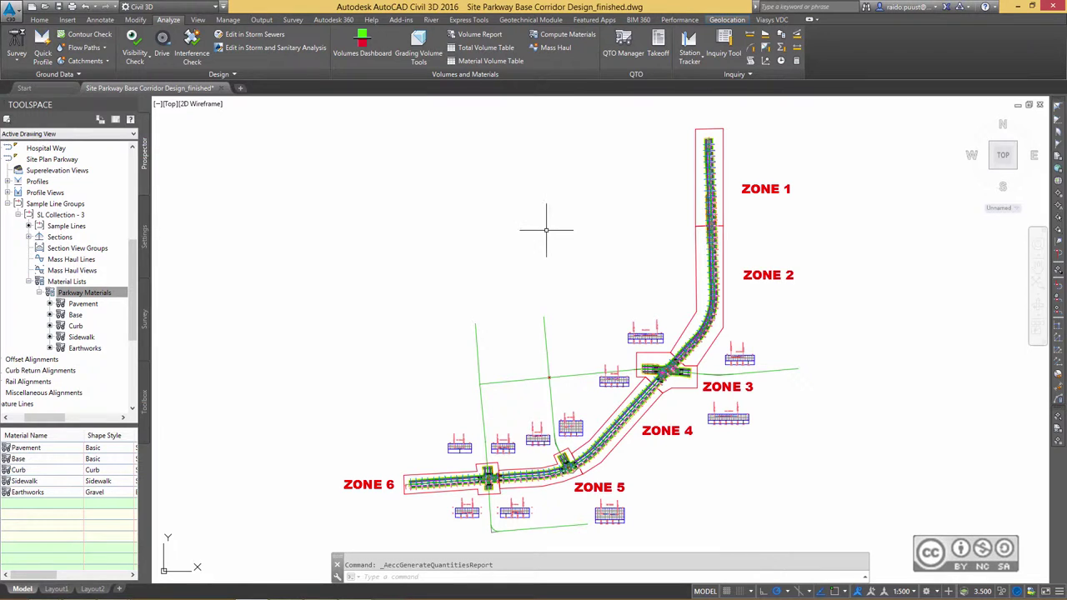
# Place a five-part Total Volume Table for Parkway Materials to the right of the corridor
pyautogui.click(493, 51)
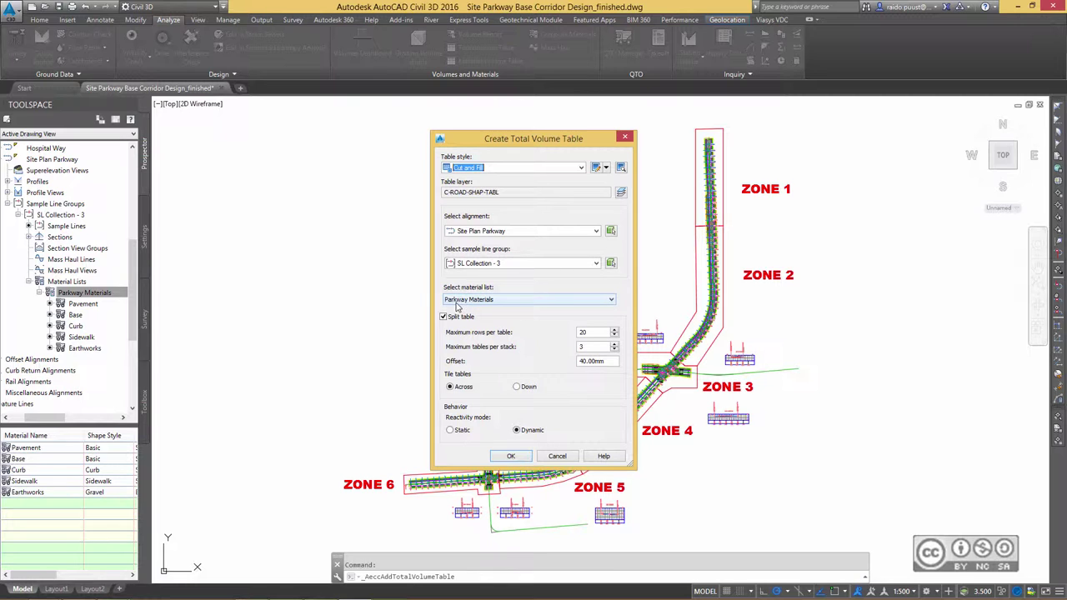
pyautogui.click(504, 305)
pyautogui.click(504, 309)
pyautogui.click(511, 459)
pyautogui.moveTo(749, 485); pyautogui.dragTo(658, 418, button='middle')
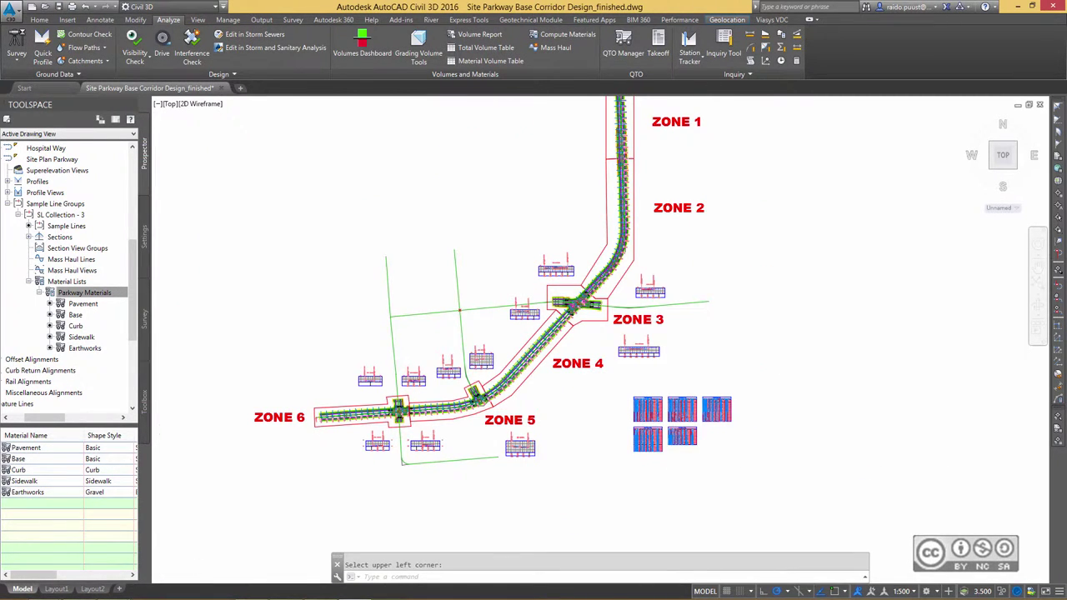
pyautogui.scroll(5, 696, 465)
pyautogui.scroll(2, 550, 237)
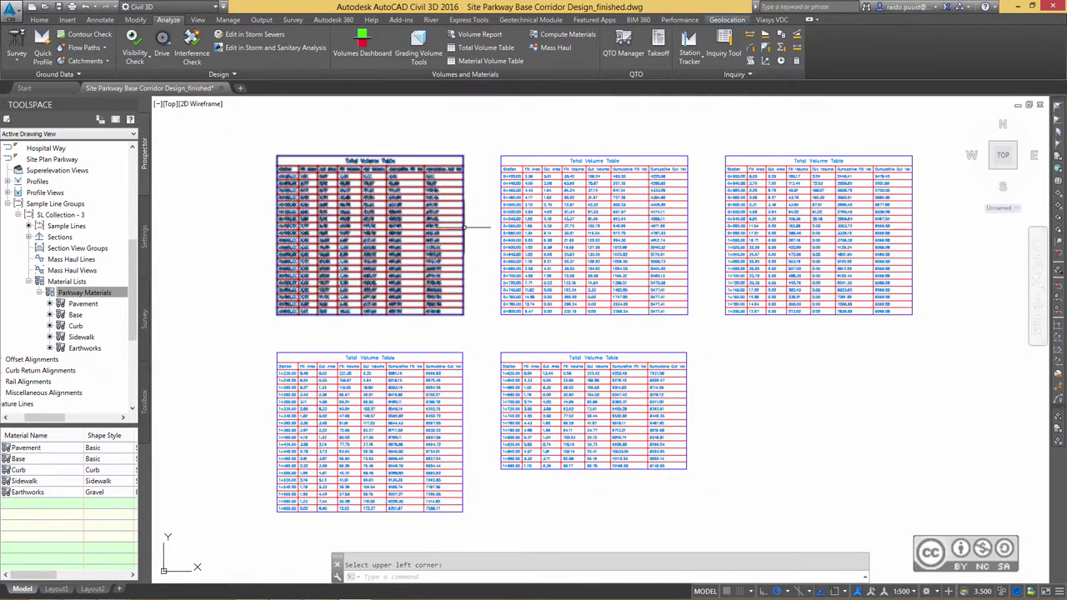
pyautogui.scroll(2, 264, 192)
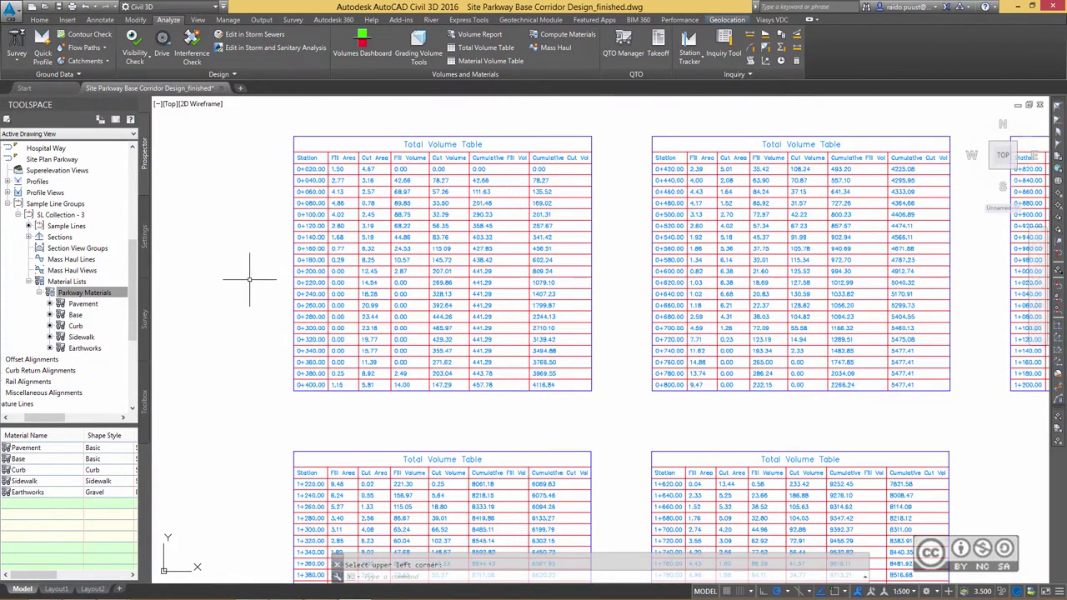
pyautogui.middleClick(298, 286)
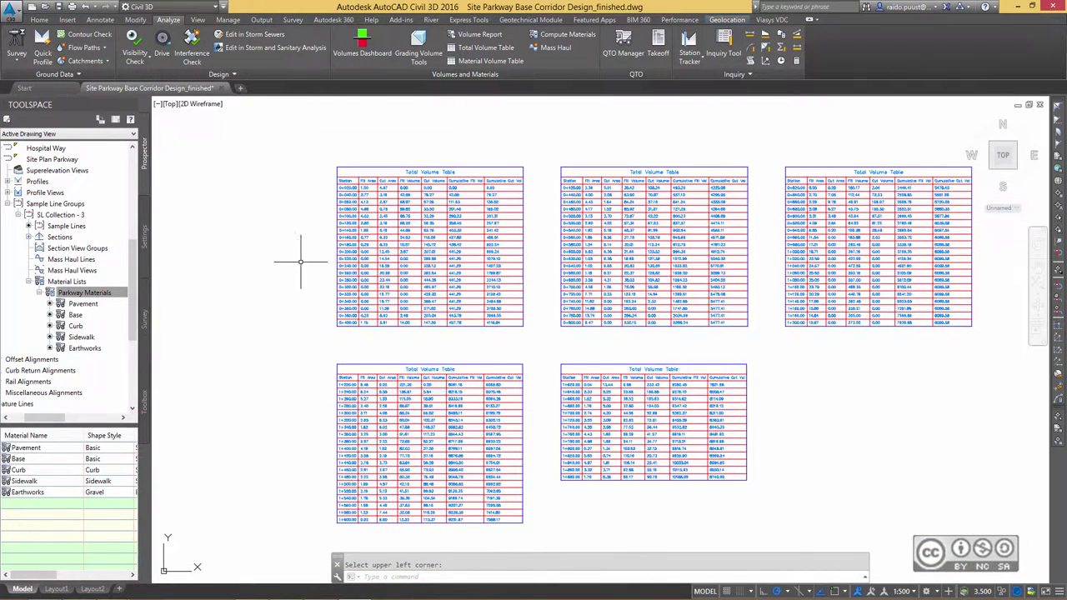
pyautogui.middleClick(527, 380)
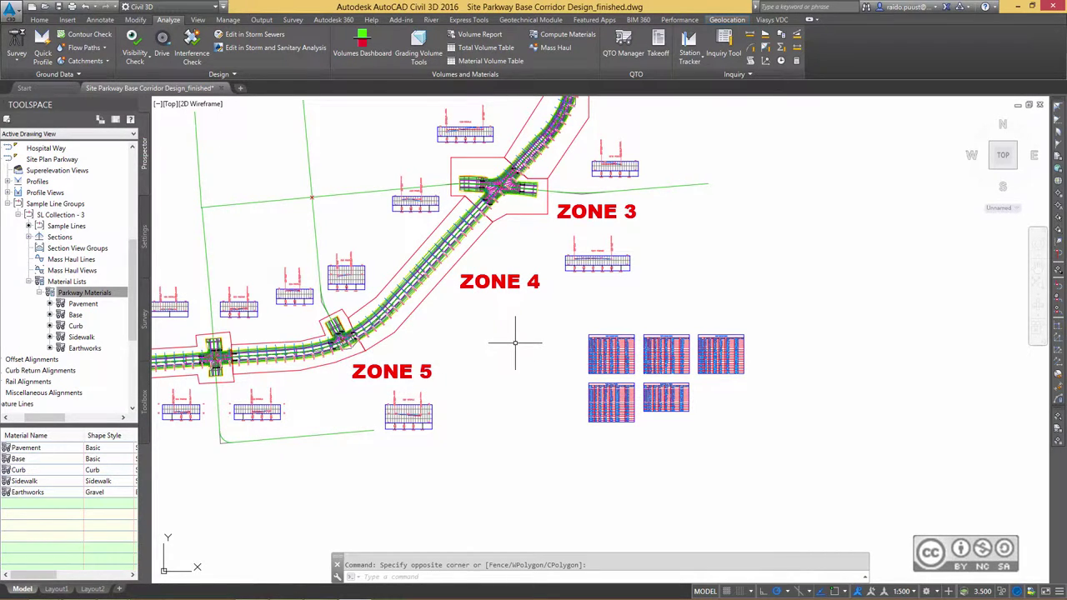
# Add a Base material volume table below the total volume tables
pyautogui.click(475, 63)
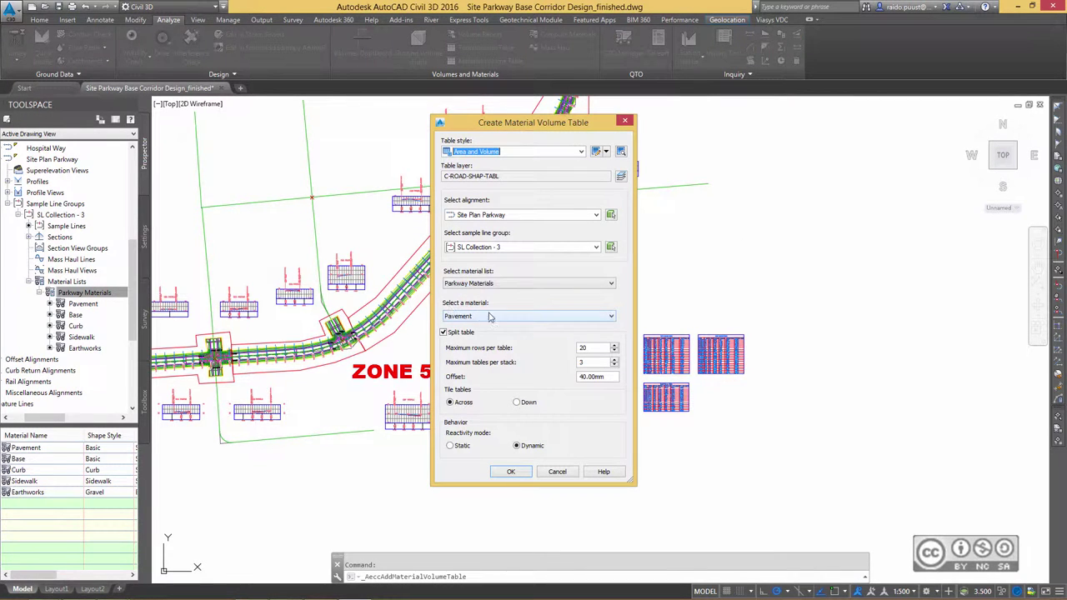
pyautogui.click(486, 318)
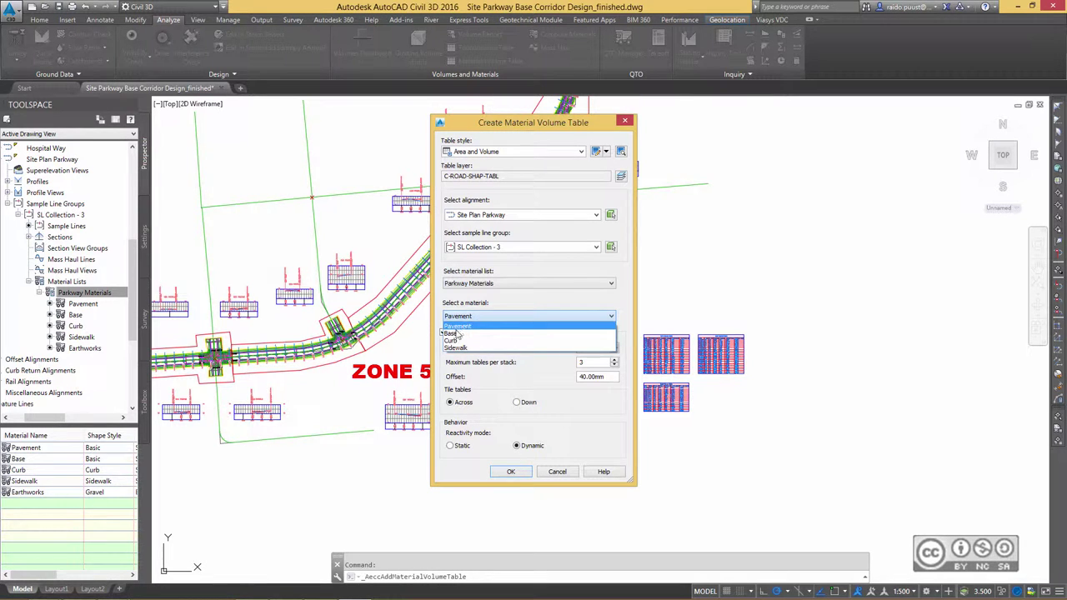
pyautogui.click(455, 333)
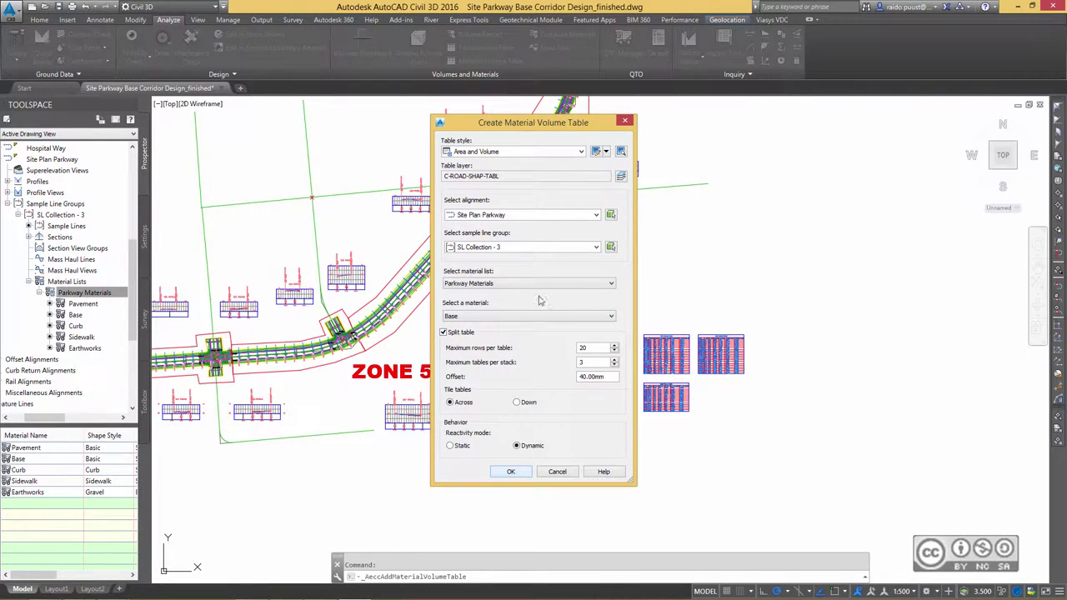
pyautogui.click(511, 472)
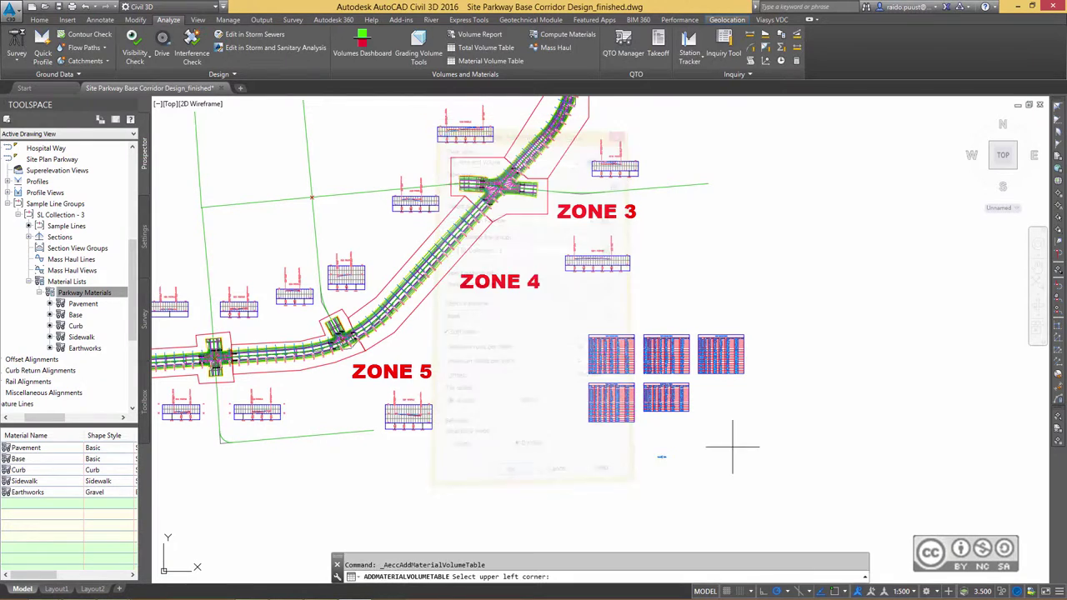
pyautogui.click(592, 467)
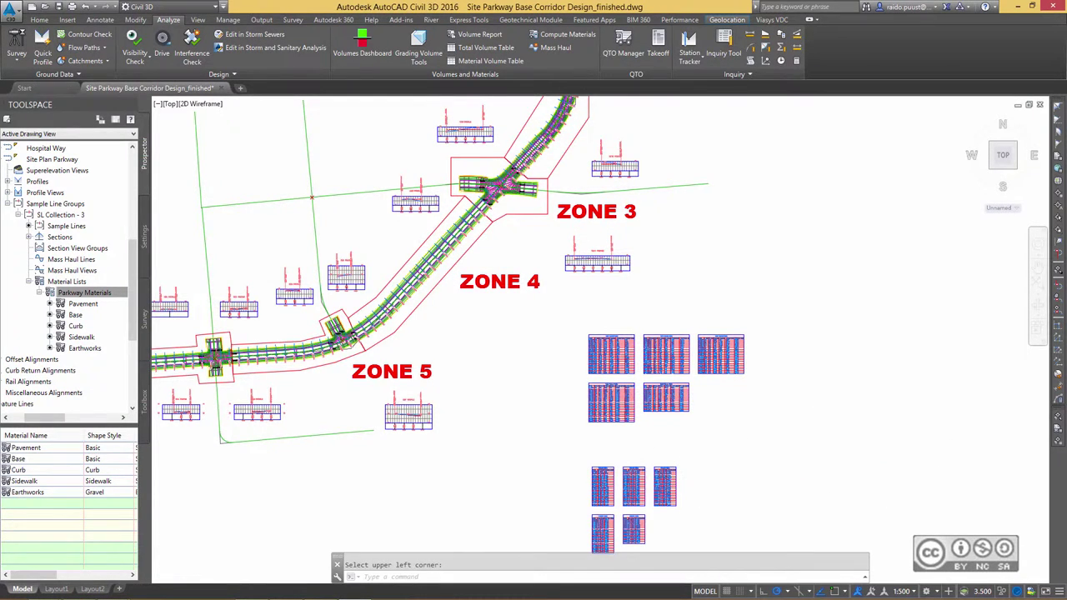
# Add a Curb material volume table beside the Base tables
pyautogui.click(490, 61)
pyautogui.click(477, 317)
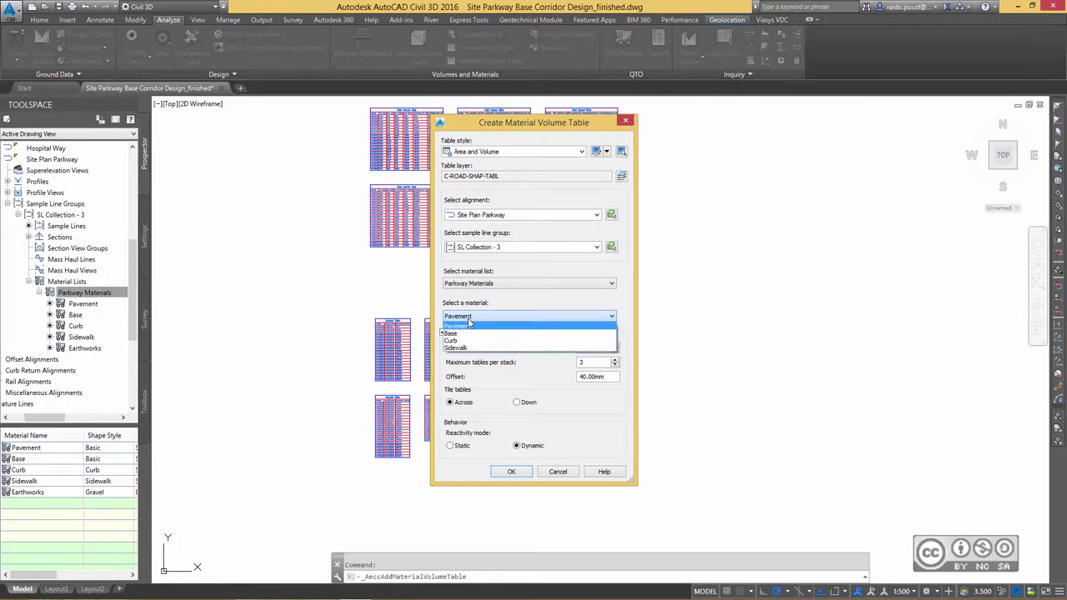
pyautogui.click(451, 340)
pyautogui.click(511, 471)
pyautogui.click(560, 318)
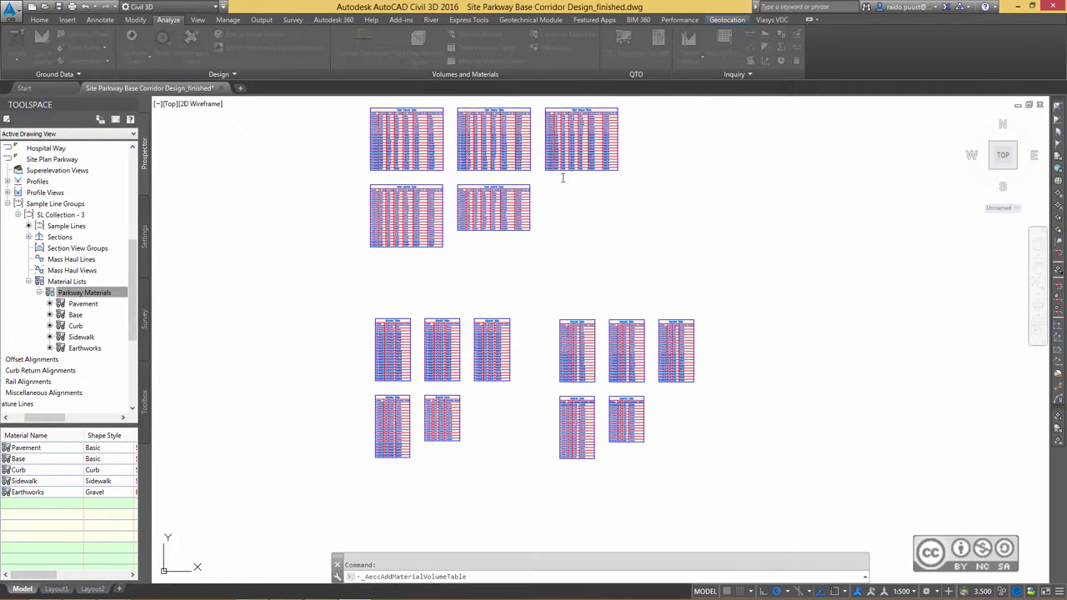
# Add a Sidewalk material volume table to the right
pyautogui.click(490, 61)
pyautogui.click(485, 316)
pyautogui.click(450, 348)
pyautogui.click(510, 472)
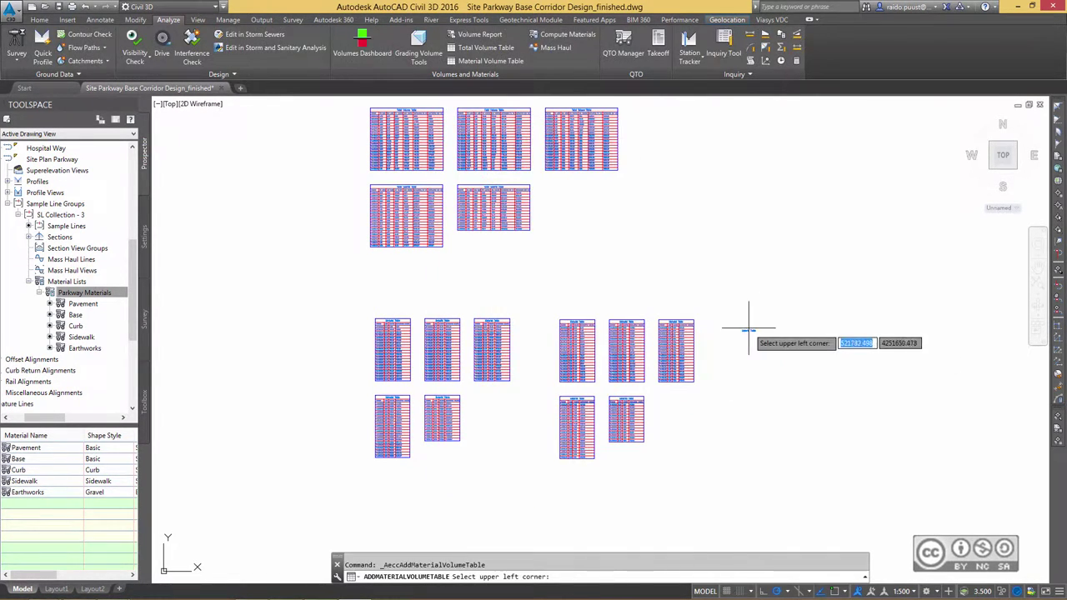
# Add a Pavement material volume table at the right end and view all tables
pyautogui.click(744, 319)
pyautogui.click(490, 61)
pyautogui.click(477, 317)
pyautogui.click(465, 326)
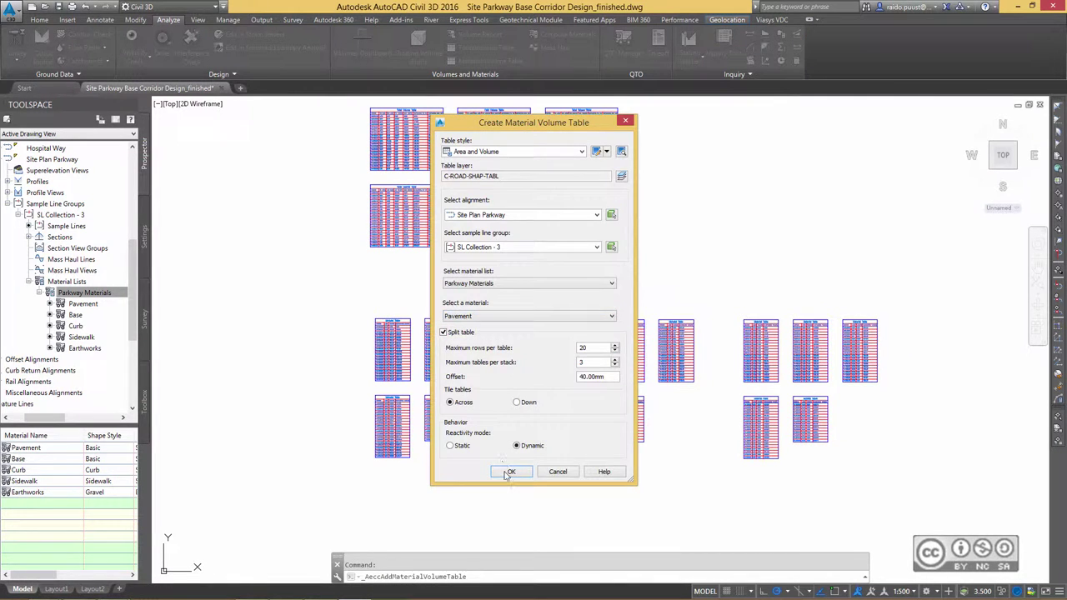
pyautogui.click(510, 472)
pyautogui.click(927, 319)
pyautogui.moveTo(781, 316); pyautogui.dragTo(650, 290, button='middle')
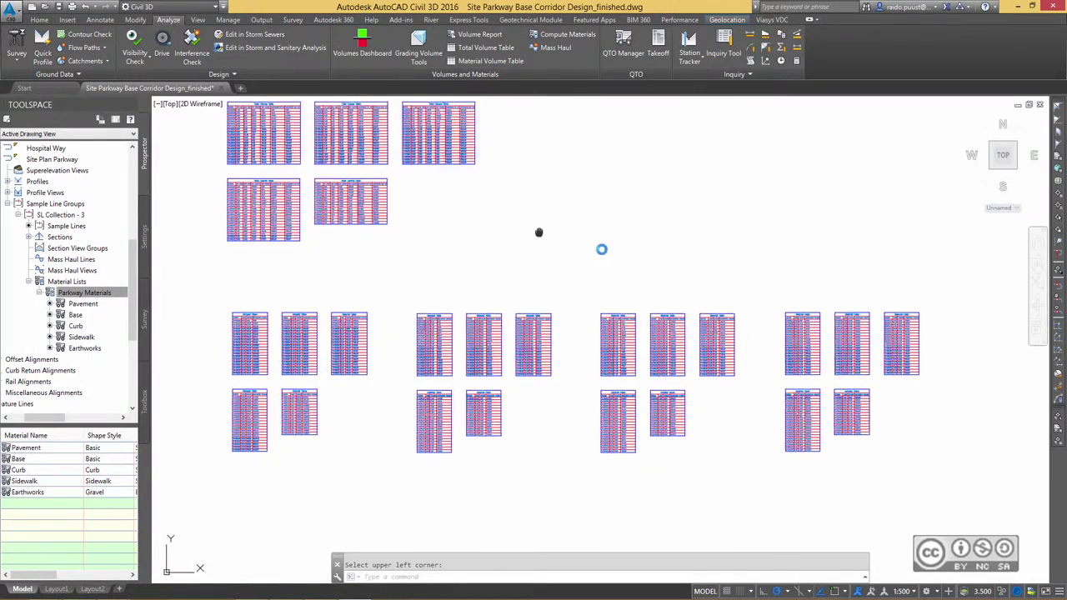
pyautogui.scroll(-3, 645, 294)
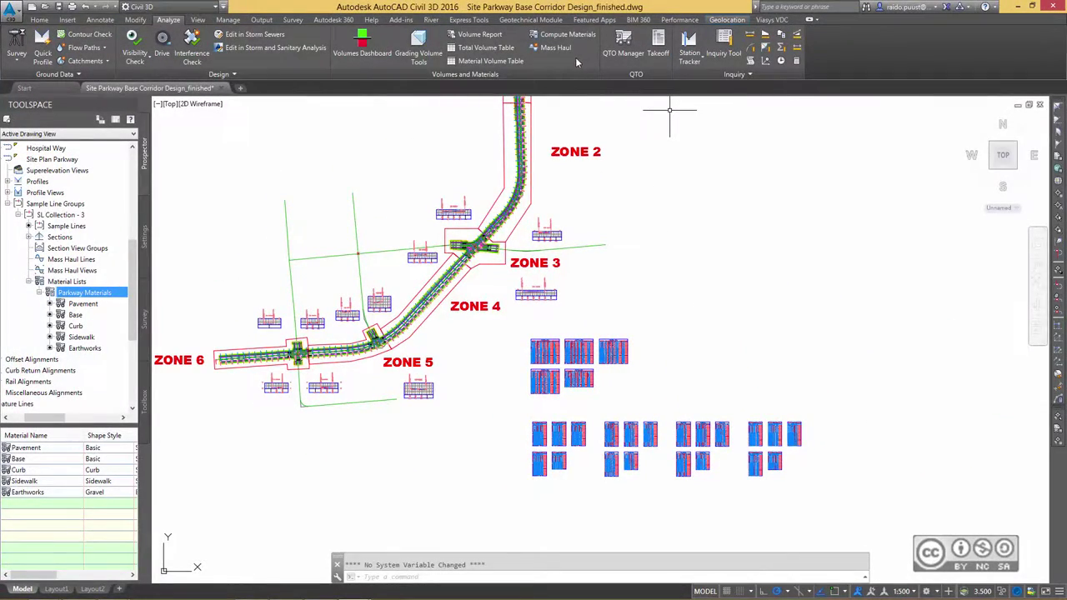
# Run Mass Haul with the default alignment, sample lines and Total Volume, free haul 500
pyautogui.click(566, 49)
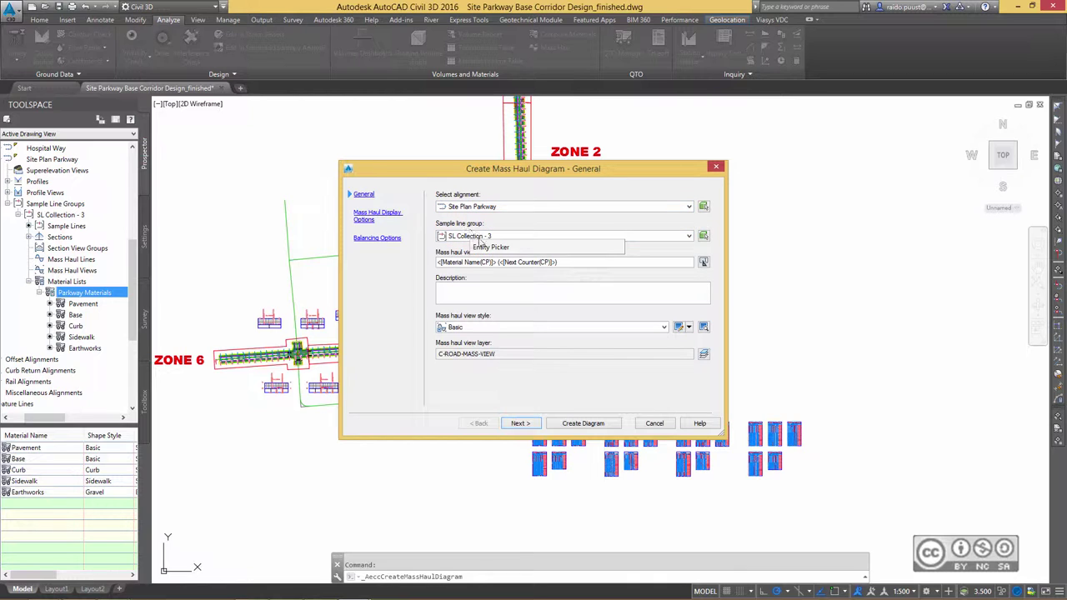
pyautogui.click(520, 424)
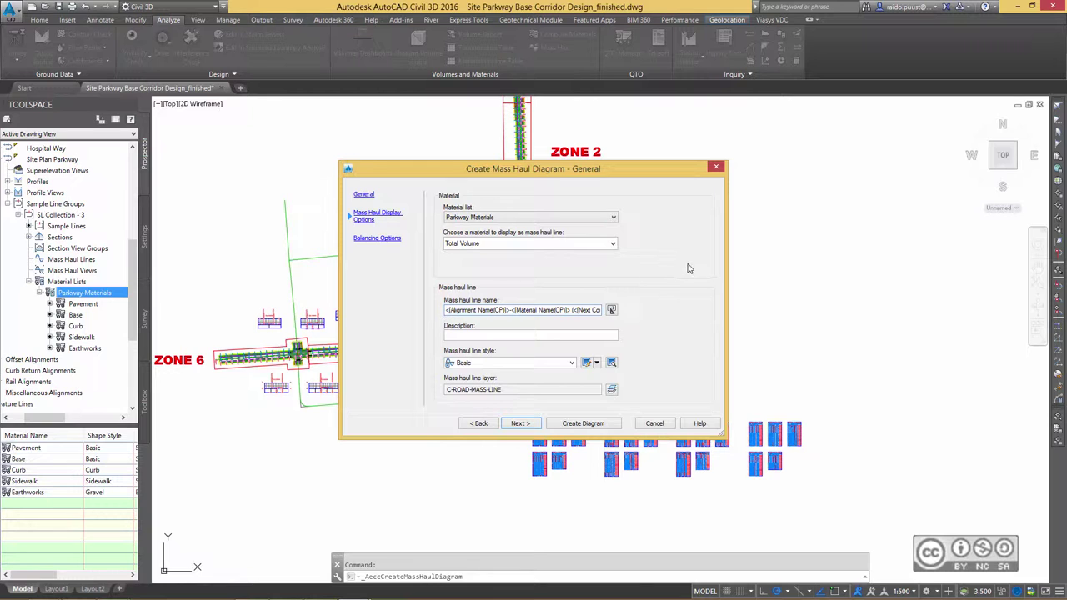
pyautogui.click(612, 245)
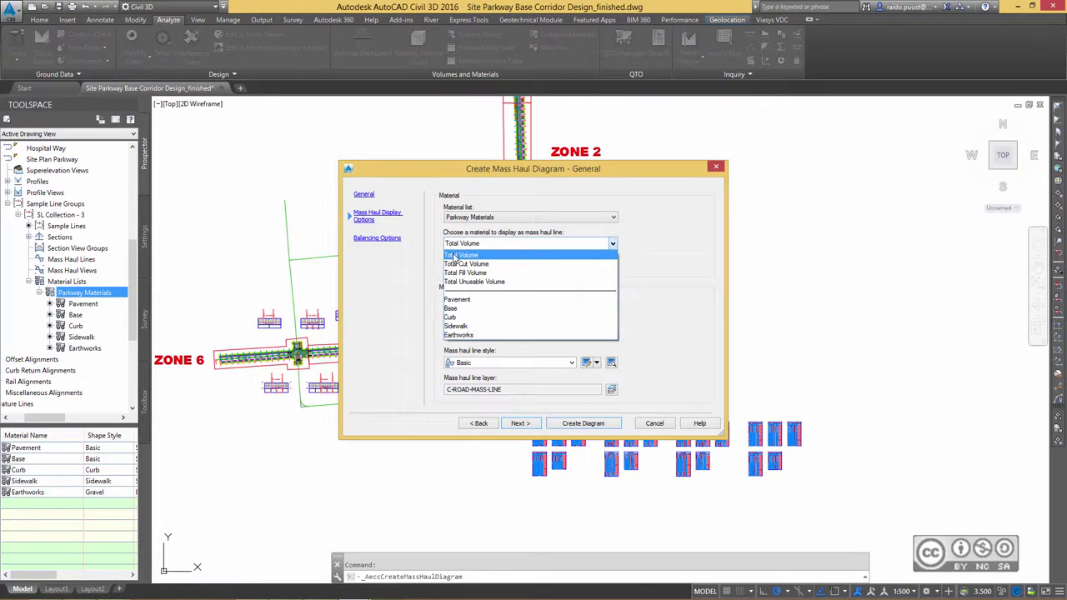
pyautogui.click(525, 260)
pyautogui.click(612, 243)
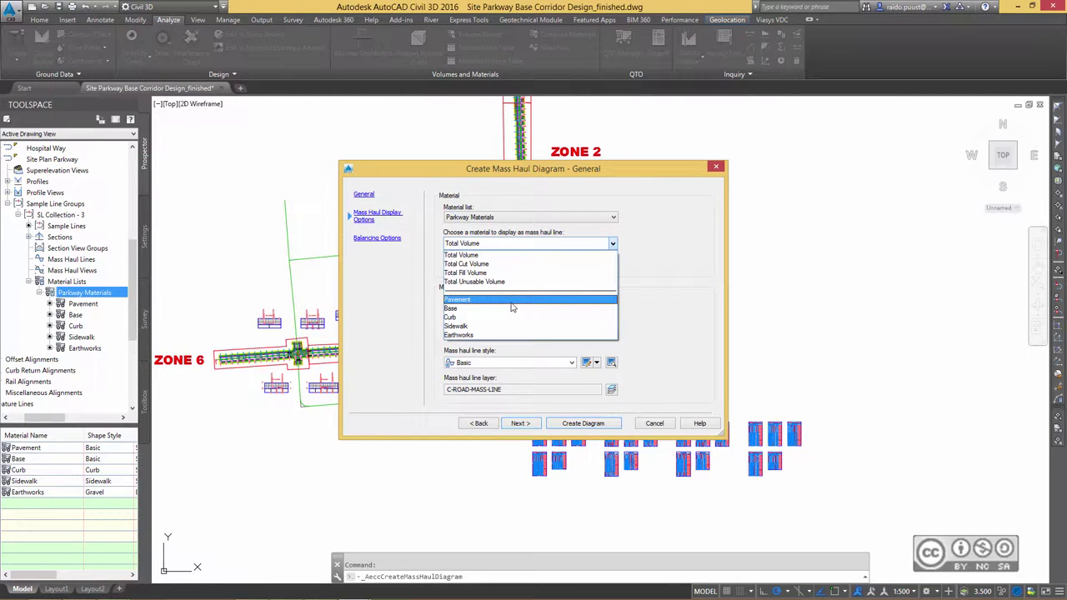
pyautogui.click(522, 428)
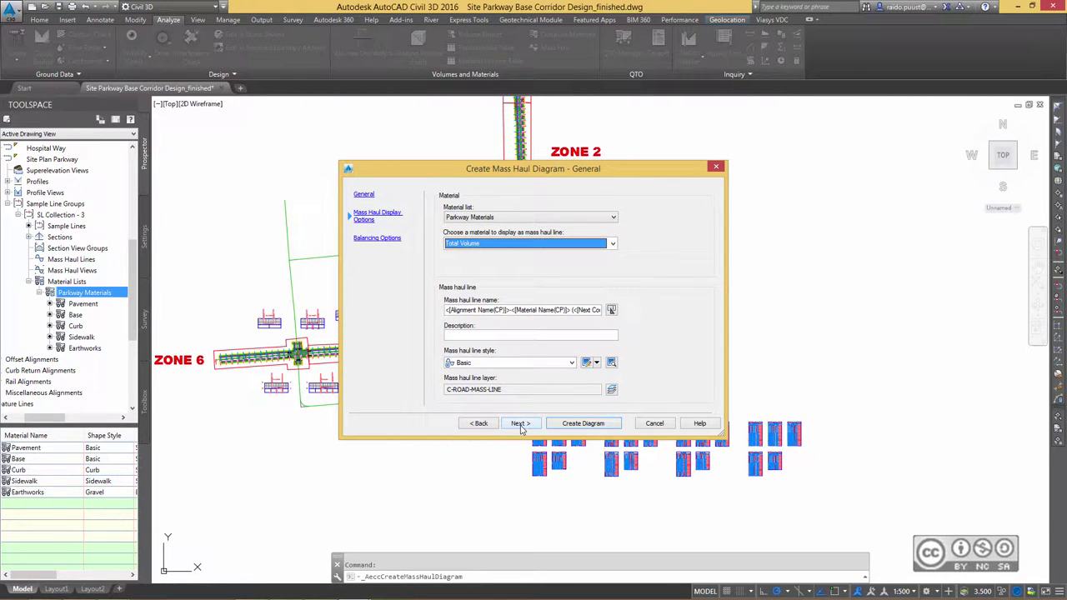
pyautogui.click(519, 424)
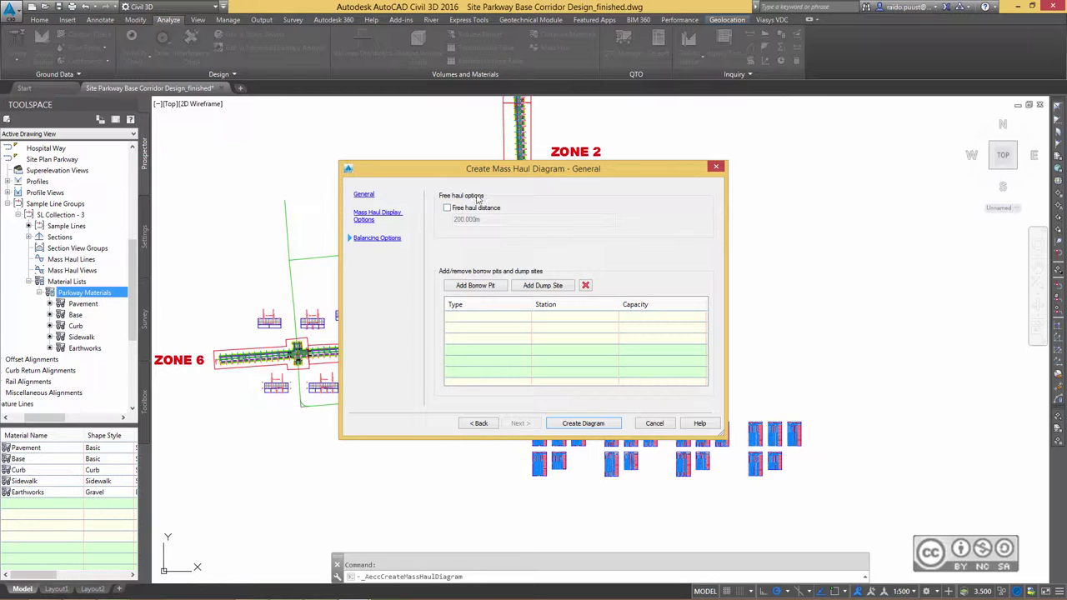
pyautogui.click(448, 208)
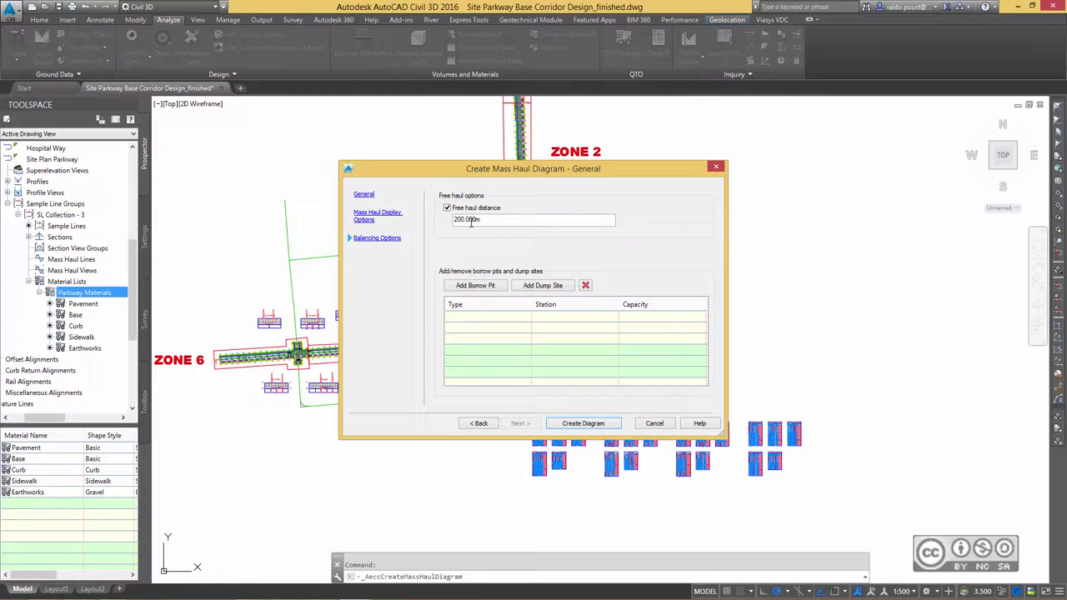
pyautogui.doubleClick(466, 219)
pyautogui.write('500')
pyautogui.click(583, 424)
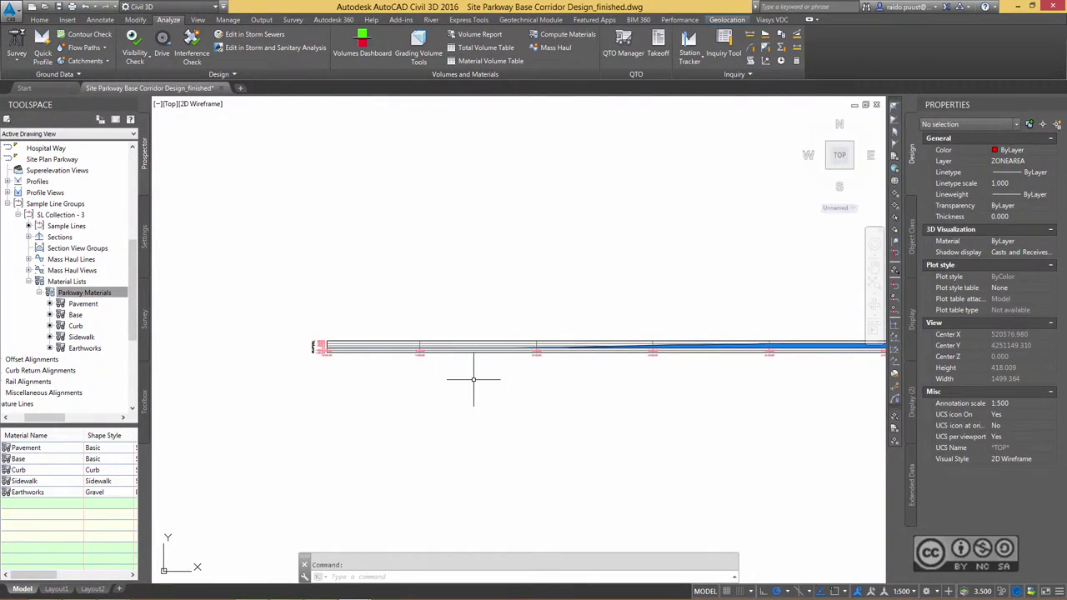
pyautogui.scroll(3, 579, 342)
pyautogui.click(550, 329)
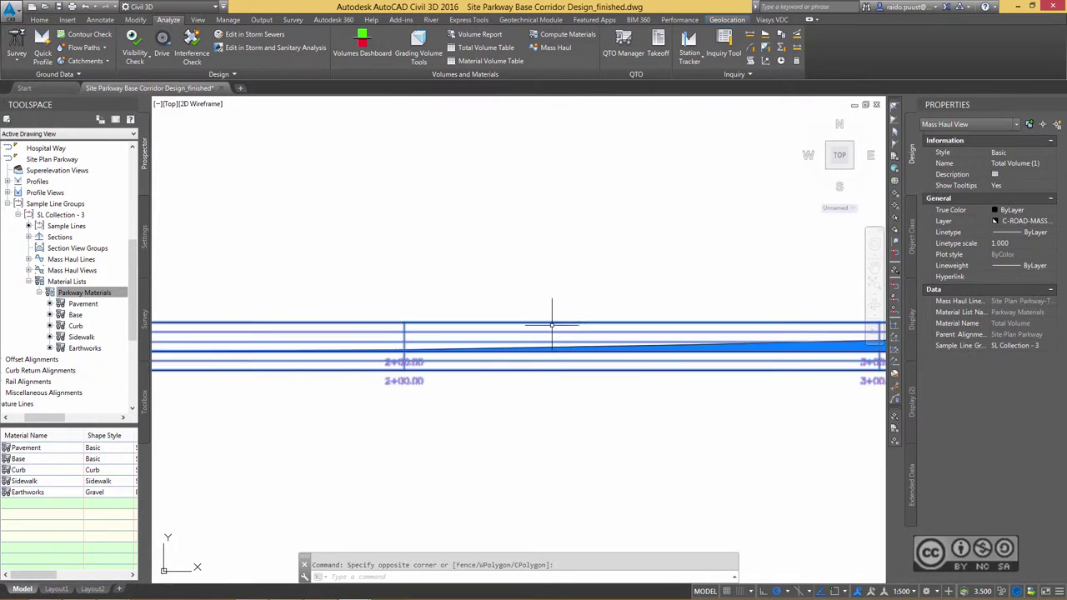
pyautogui.scroll(2, 545, 327)
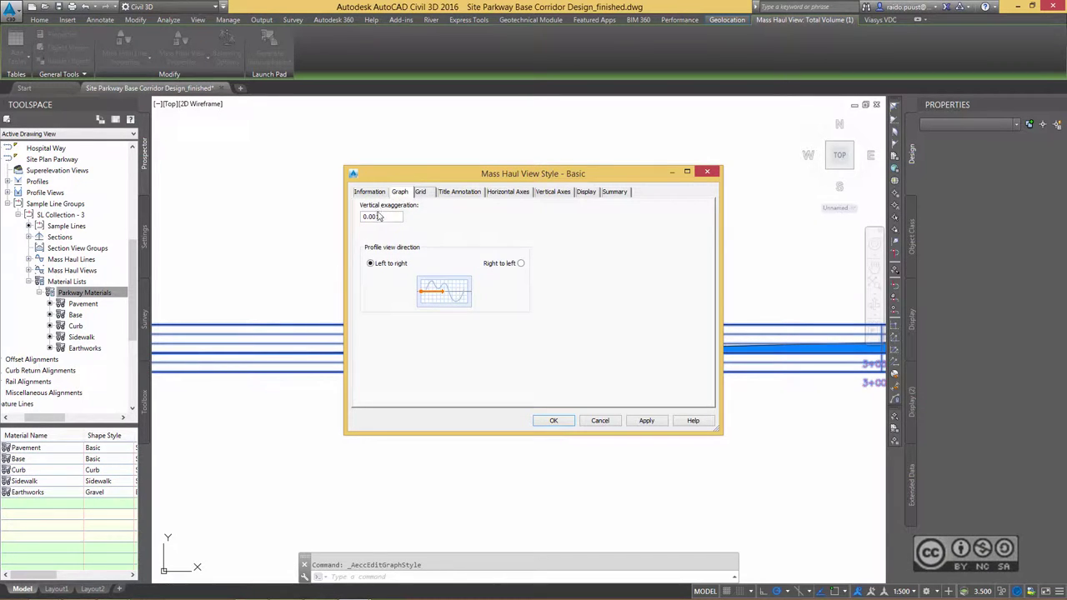
pyautogui.click(390, 218)
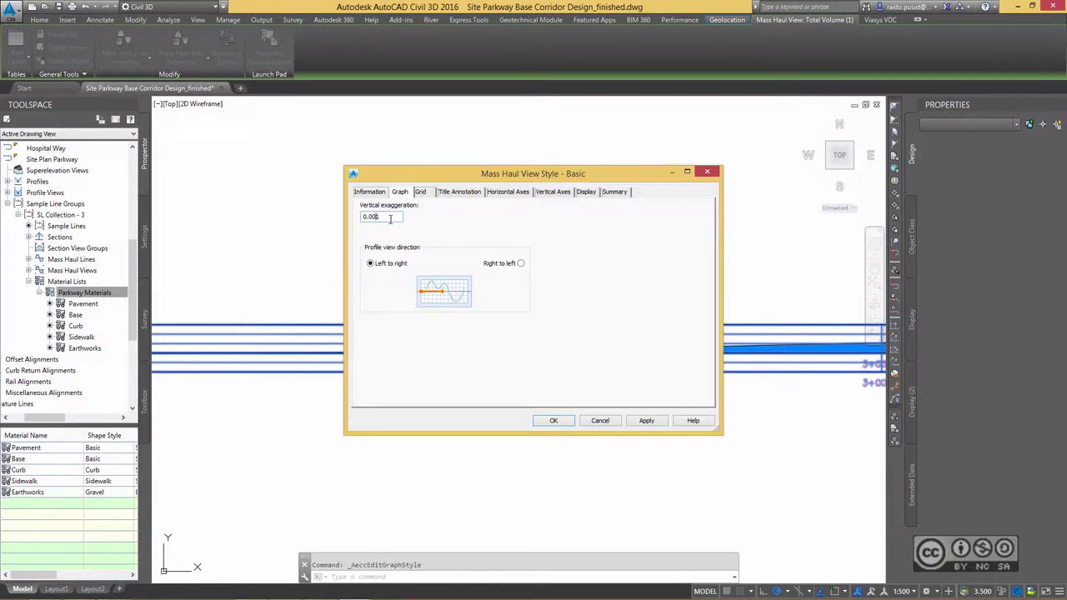
pyautogui.click(554, 420)
pyautogui.scroll(-3, 525, 401)
pyautogui.click(525, 401)
pyautogui.press('Escape')
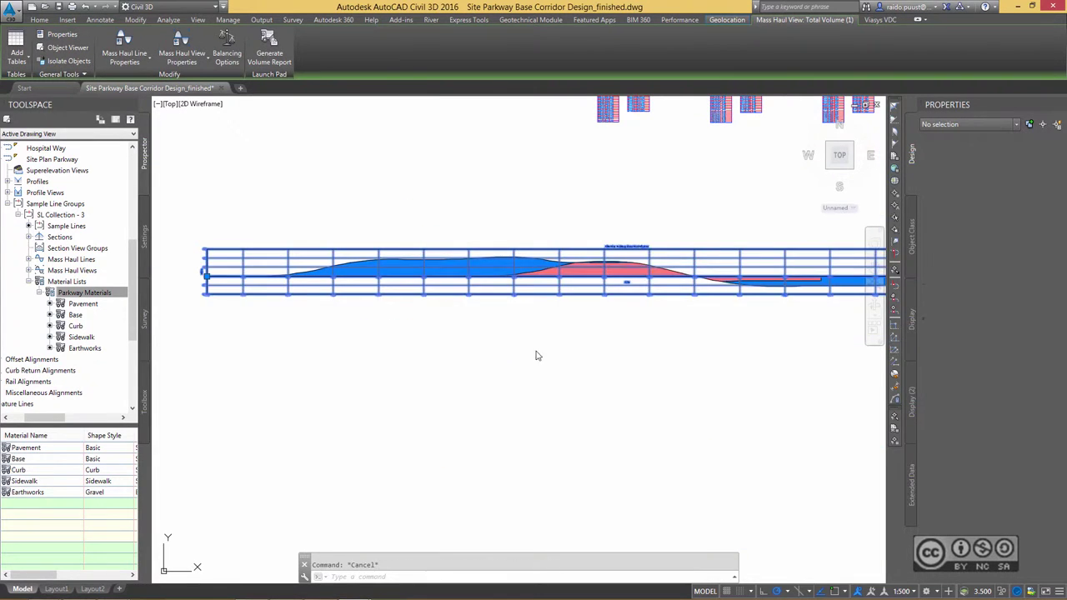
pyautogui.click(535, 338)
pyautogui.click(567, 359)
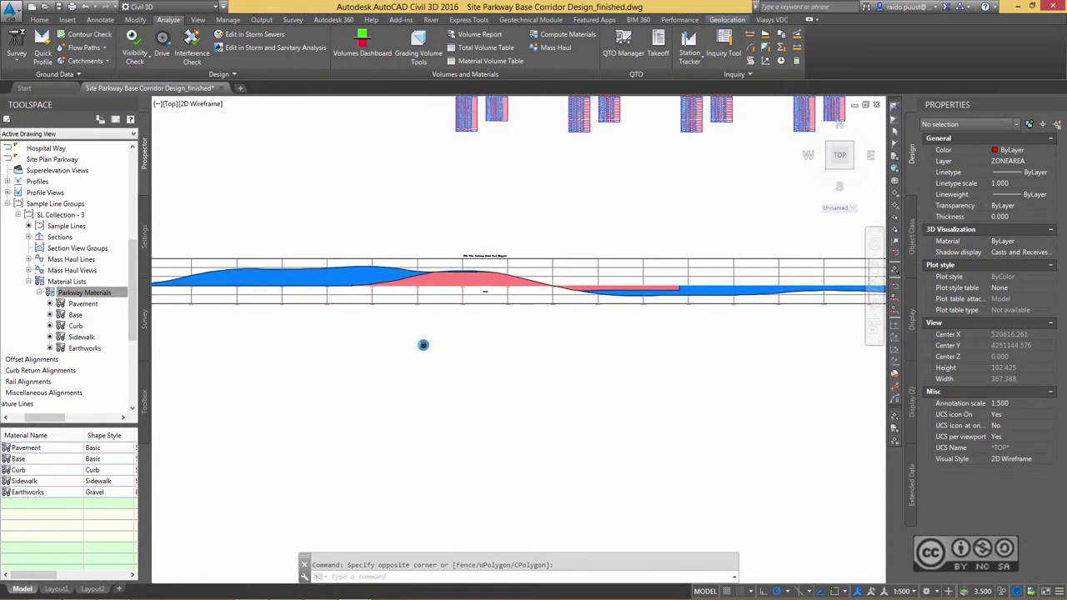
pyautogui.scroll(-2, 659, 353)
pyautogui.scroll(2, 518, 210)
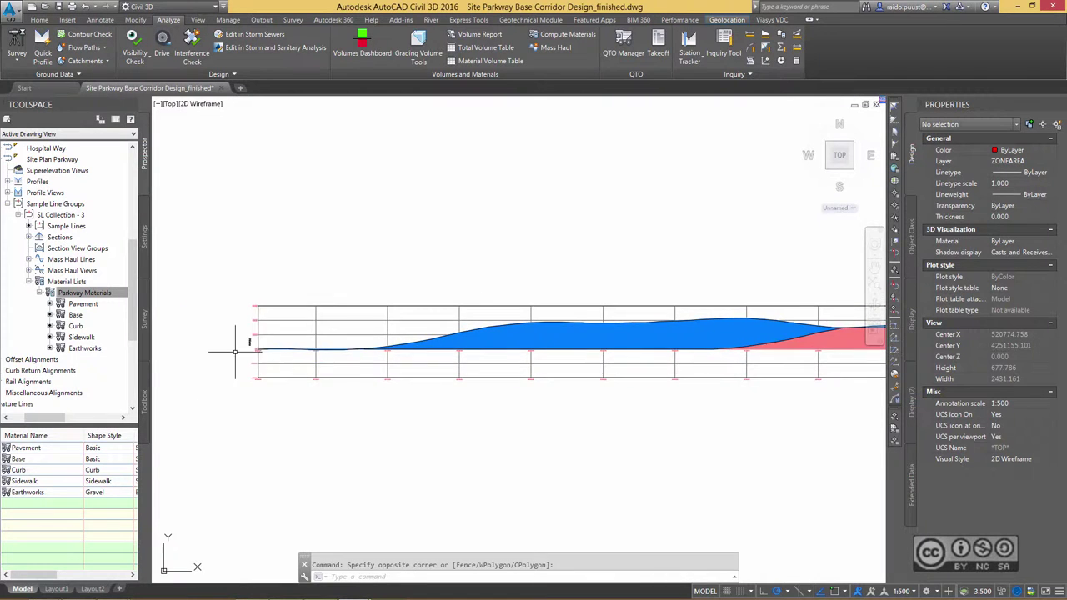
pyautogui.scroll(3, 241, 350)
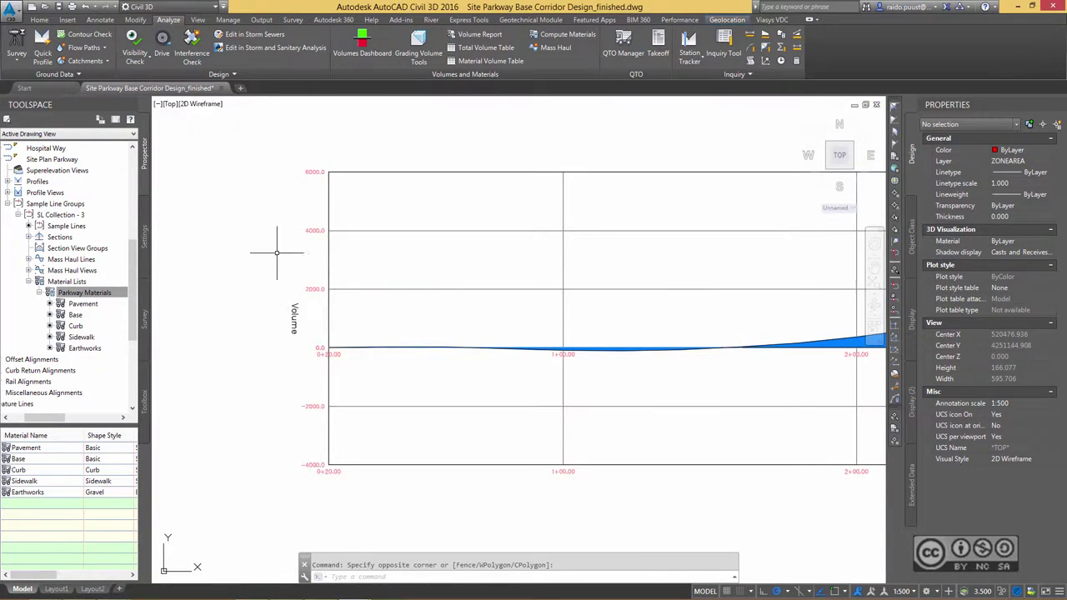
pyautogui.moveTo(277, 252)
pyautogui.mouseDown(button='middle')
pyautogui.moveTo(436, 358)
pyautogui.moveTo(344, 387)
pyautogui.moveTo(686, 381)
pyautogui.mouseUp(button='middle')
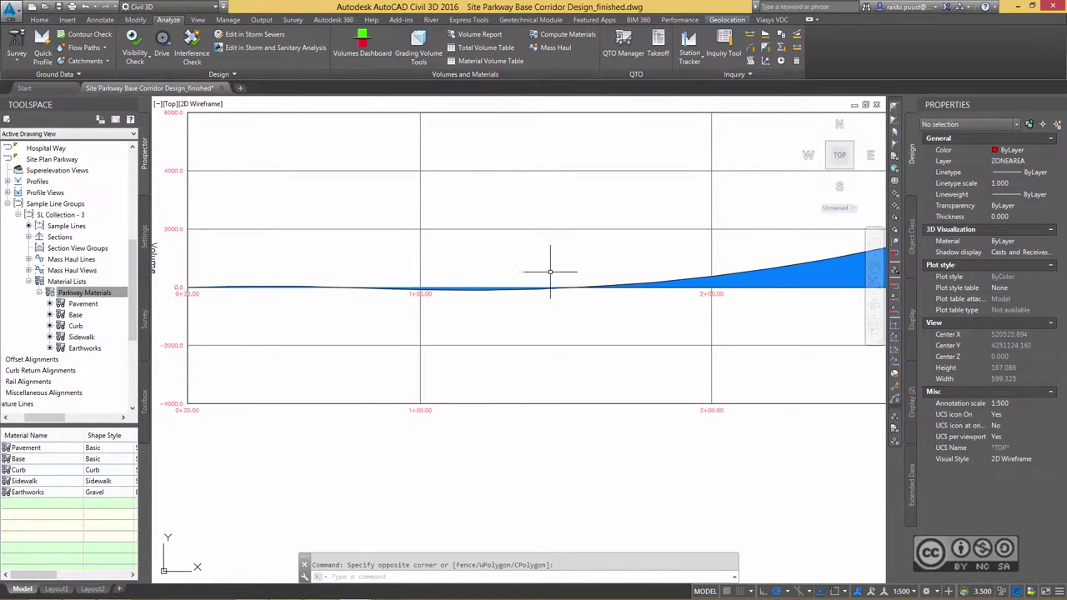
pyautogui.scroll(-2, 572, 288)
pyautogui.scroll(-2, 558, 288)
pyautogui.scroll(-2, 545, 289)
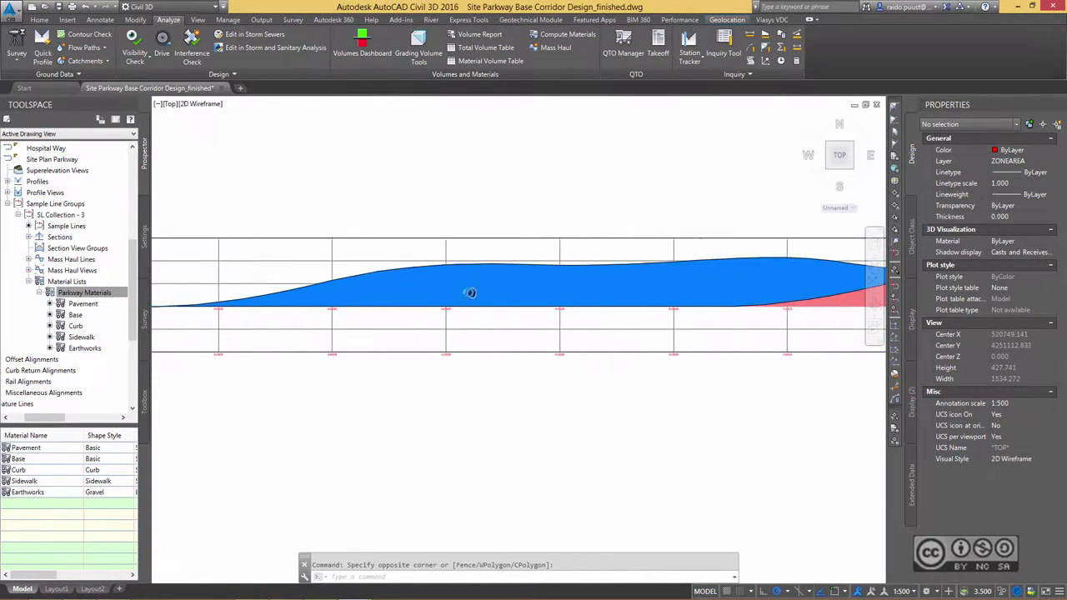
pyautogui.scroll(-2, 469, 295)
pyautogui.moveTo(692, 305); pyautogui.dragTo(350, 293, button='middle')
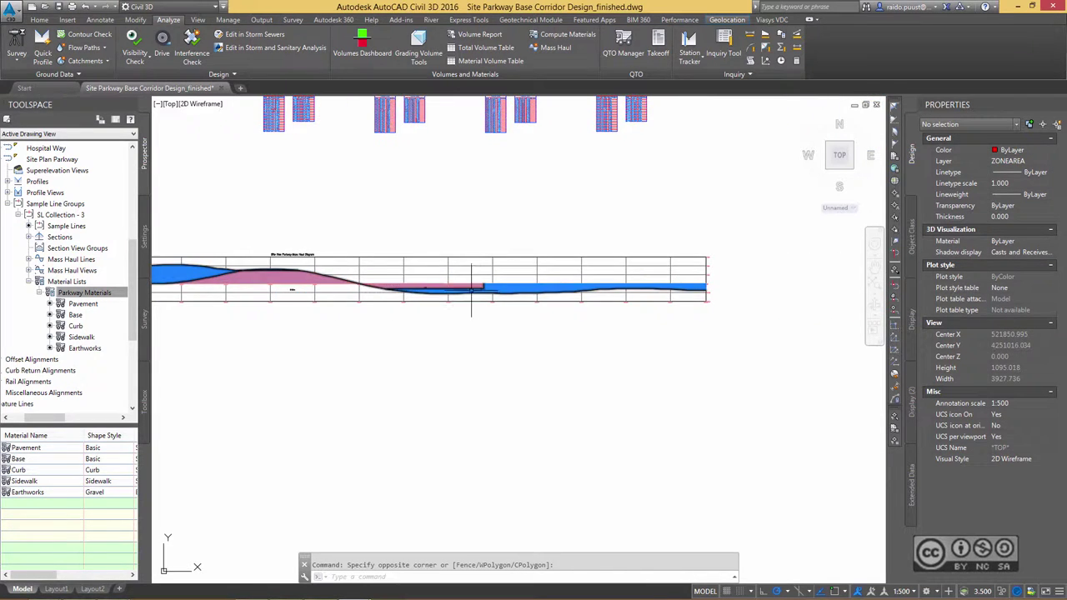
pyautogui.scroll(1, 454, 291)
pyautogui.scroll(1, 517, 289)
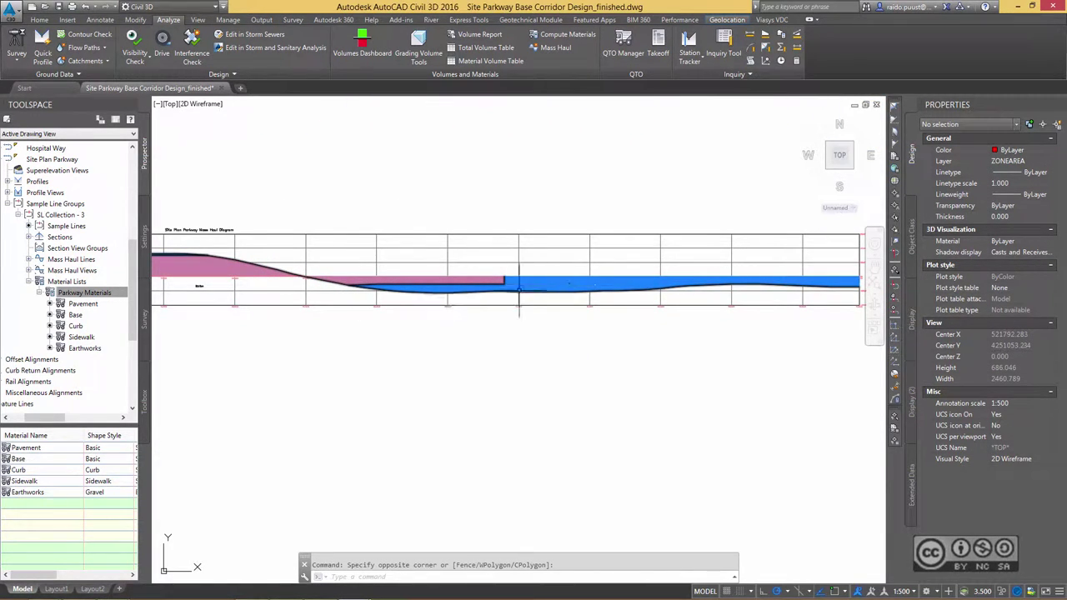
pyautogui.moveTo(436, 303); pyautogui.dragTo(697, 324, button='middle')
pyautogui.moveTo(430, 313); pyautogui.dragTo(569, 317, button='middle')
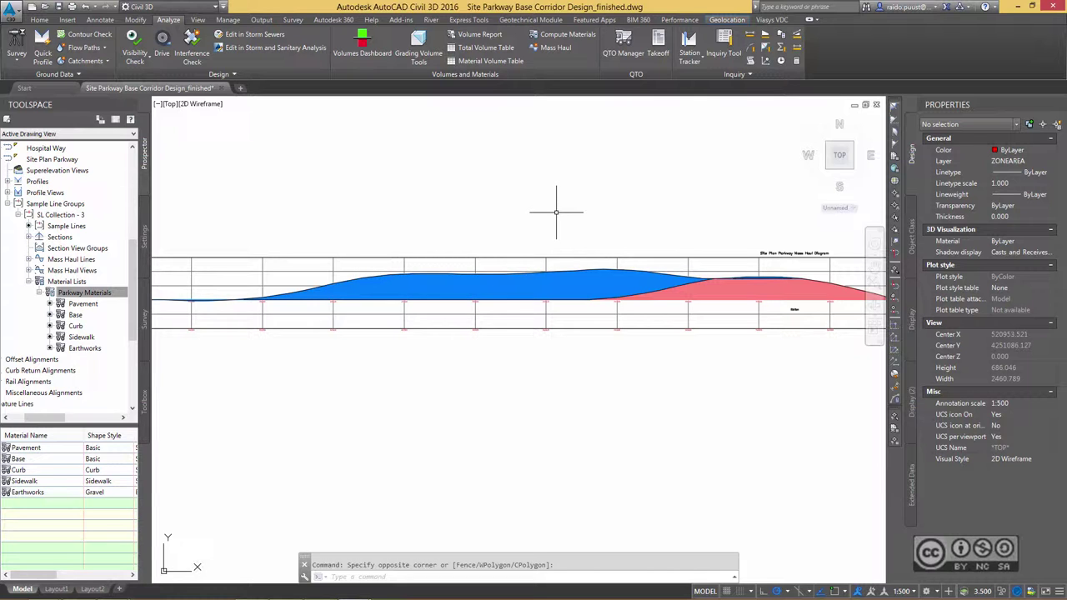
pyautogui.scroll(-4, 482, 363)
# Scroll the Start page to view the recent documents list
pyautogui.scroll(2, 482, 364)
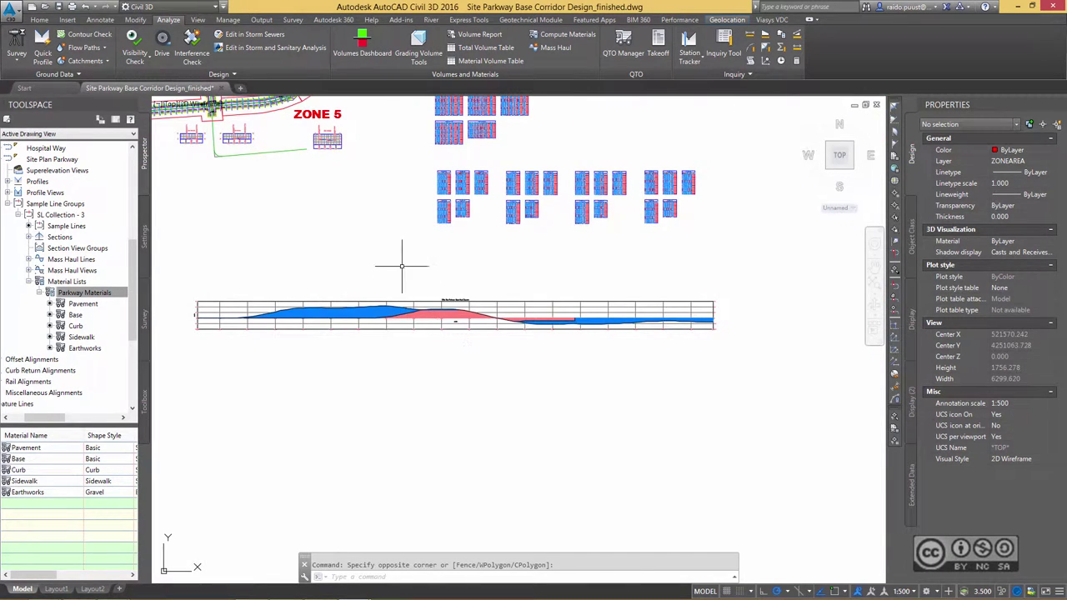
pyautogui.scroll(-2, 422, 274)
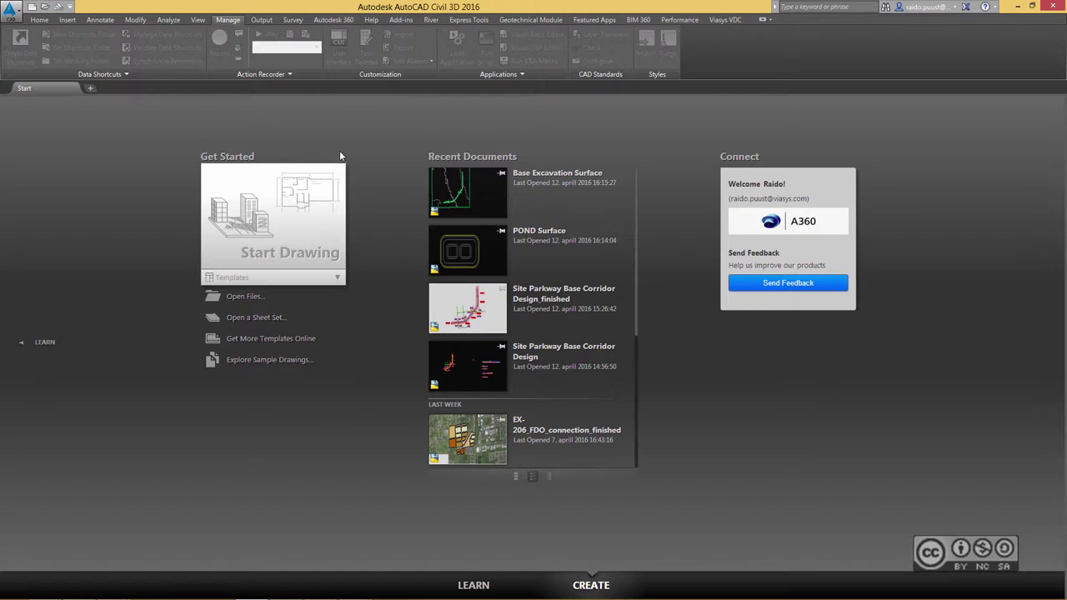
# Start a new drawing from the _AutoCAD Civil 3D (Metric) NCS.dwt template
pyautogui.click(12, 8)
pyautogui.click(87, 110)
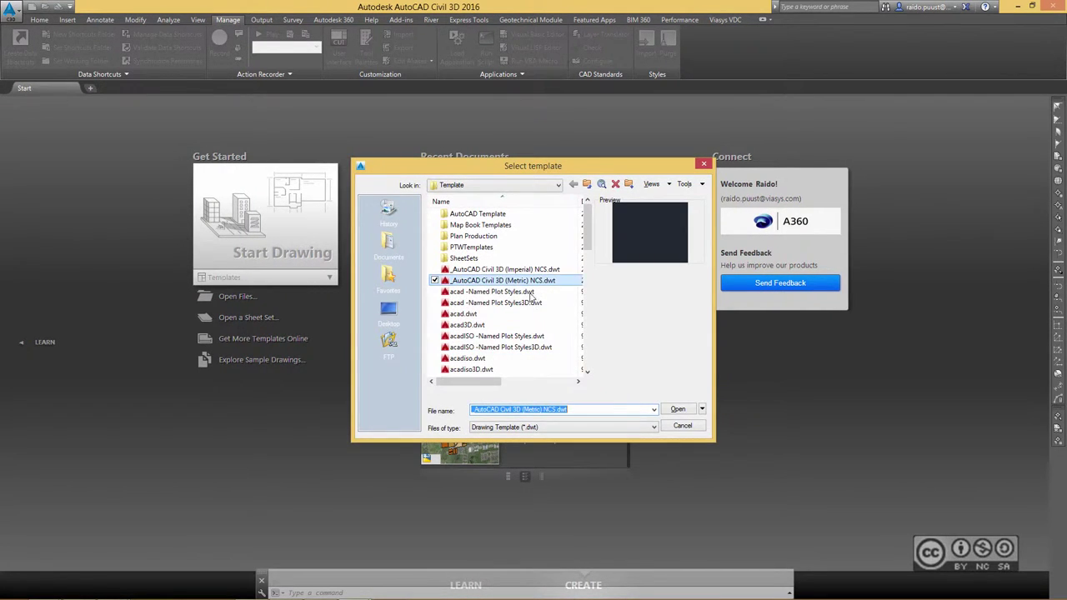
pyautogui.click(665, 413)
# Save the new drawing as 'Base Excavation Surface'
pyautogui.hotkey('ctrl', 's')
pyautogui.click(524, 372)
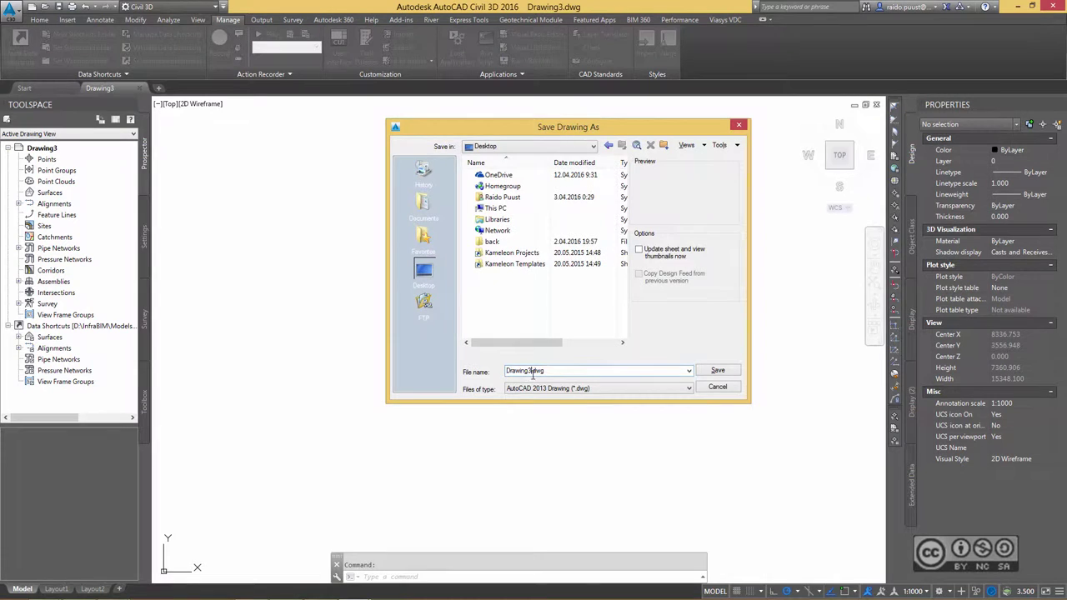
pyautogui.doubleClick(524, 371)
pyautogui.write('Ba')
pyautogui.write('se Excavation Surface')
pyautogui.click(719, 371)
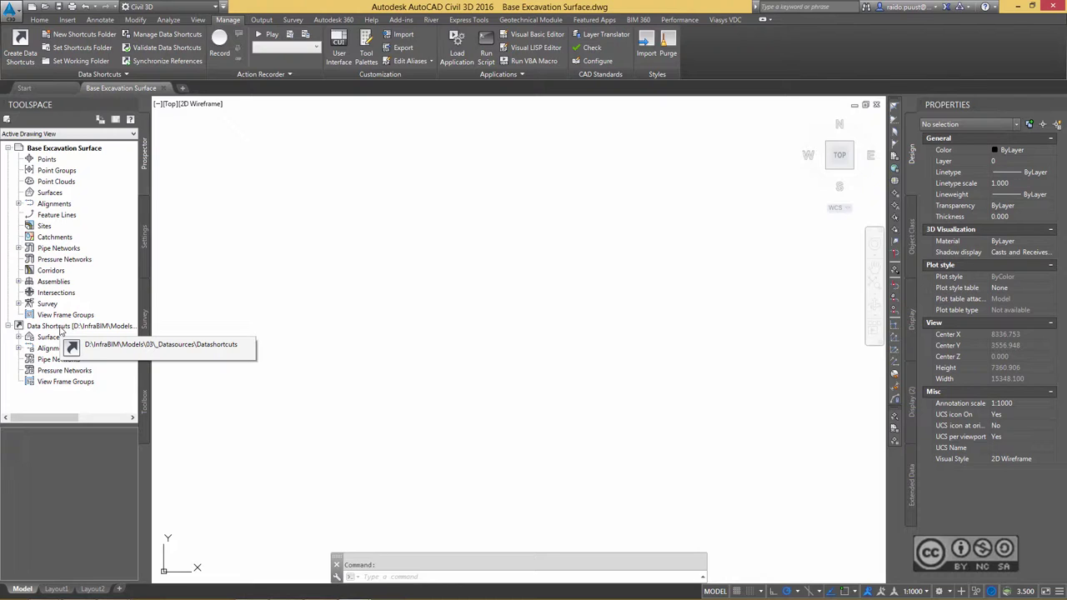
# Create a data-shortcut reference to the Site Parkway-Datum surface
pyautogui.click(18, 338)
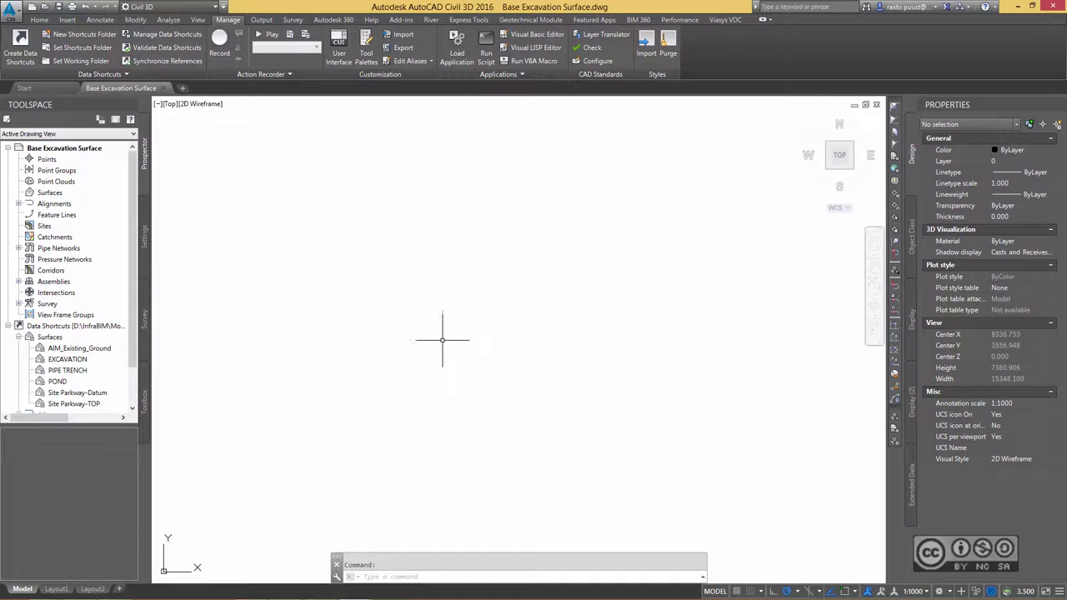
pyautogui.click(81, 393)
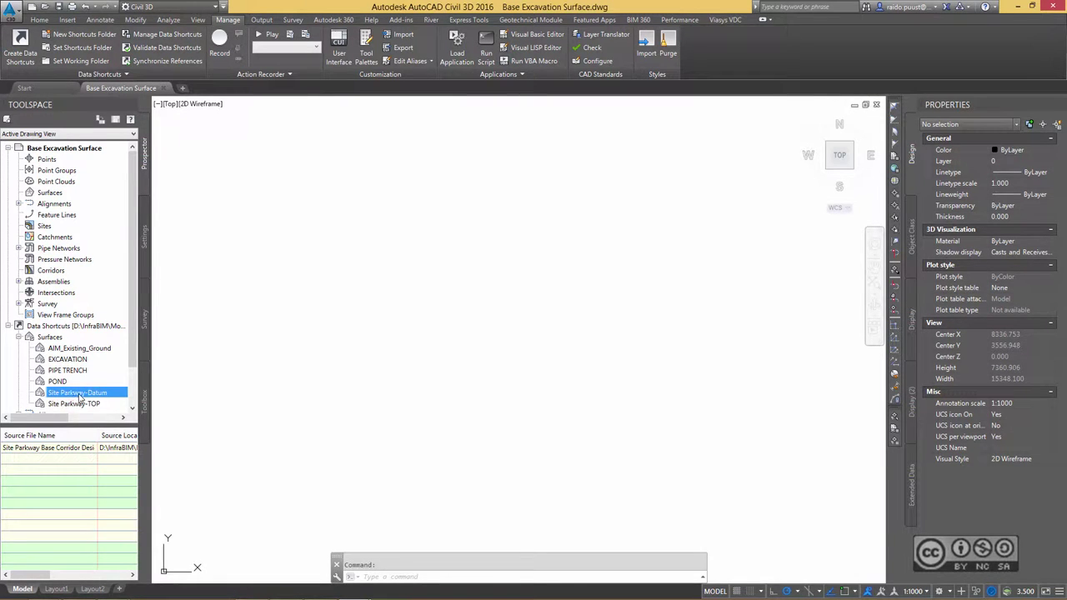
pyautogui.rightClick(76, 397)
pyautogui.click(115, 402)
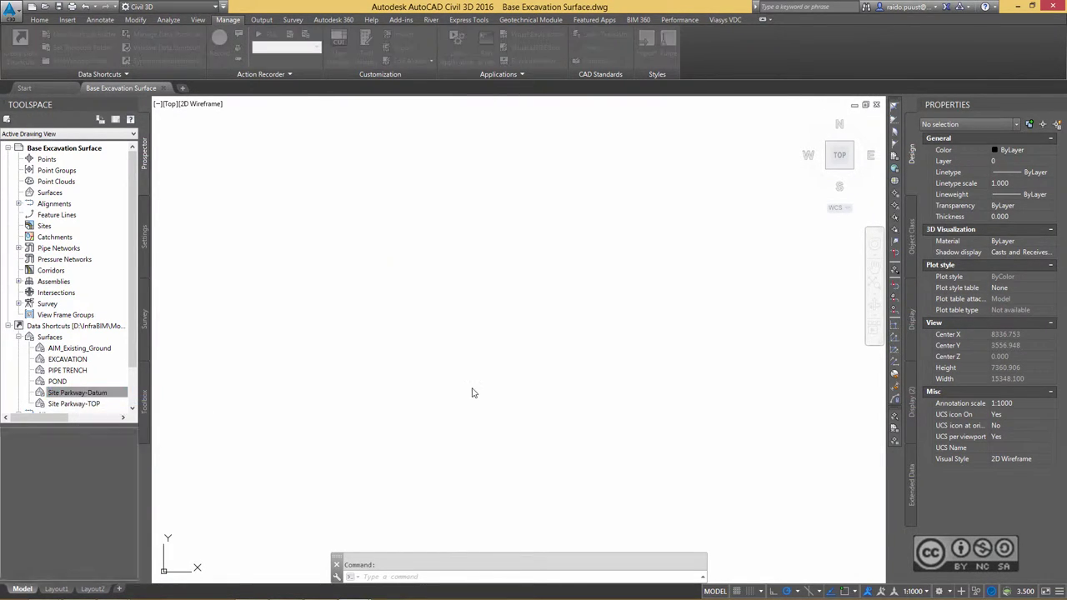
pyautogui.click(562, 392)
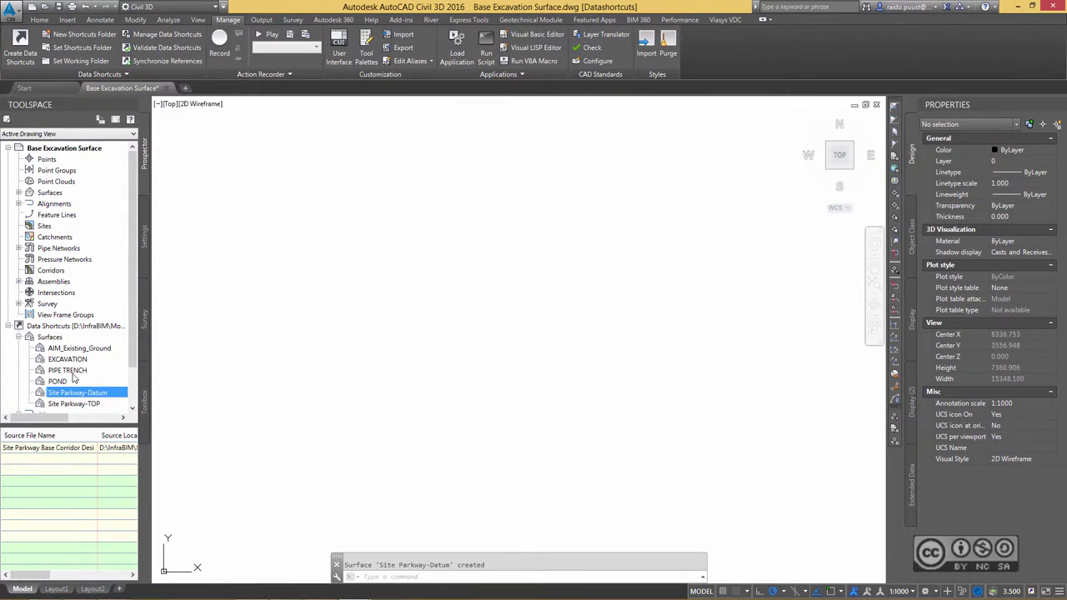
# Create a data-shortcut reference to the PIPE TRENCH surface
pyautogui.rightClick(73, 373)
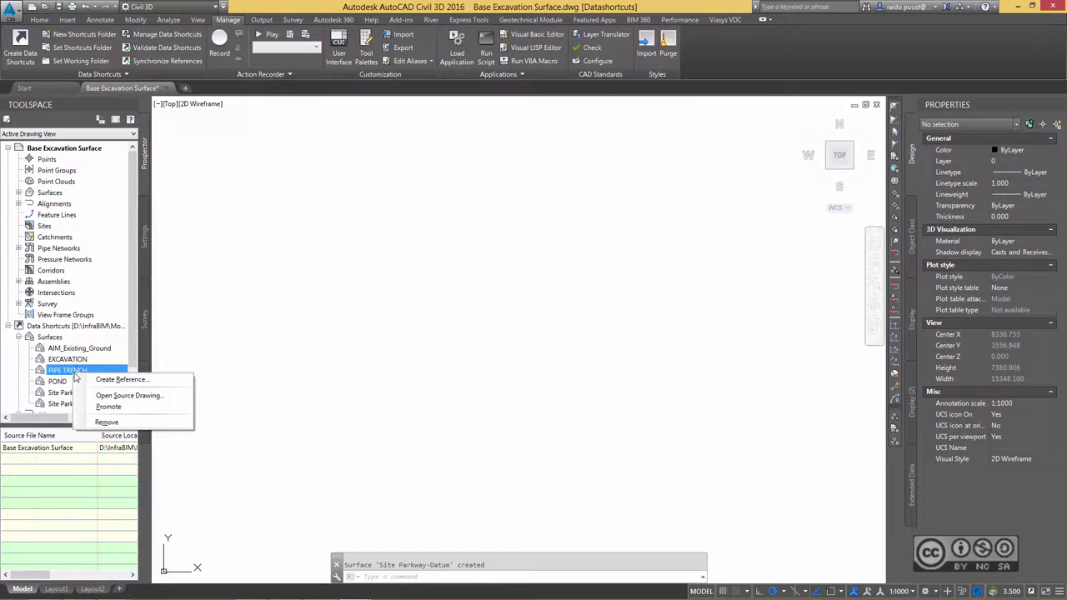
pyautogui.click(119, 380)
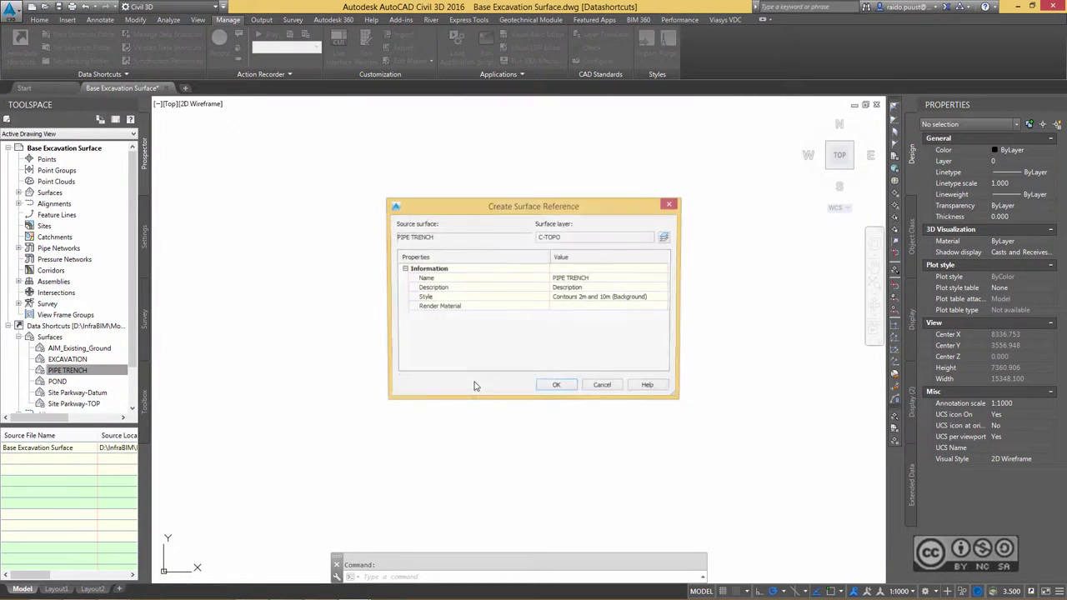
pyautogui.click(558, 389)
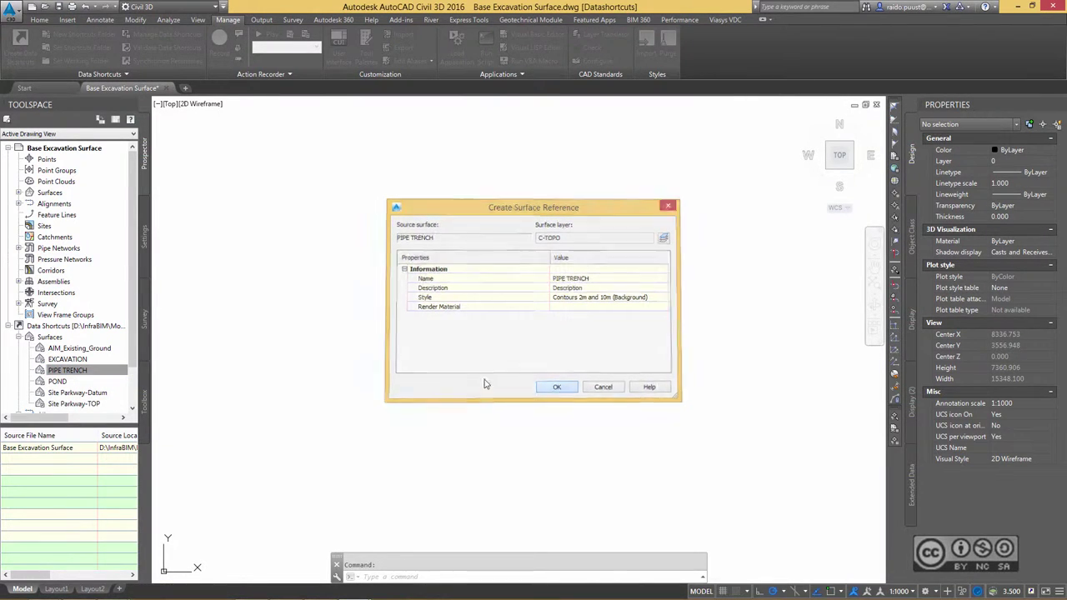
pyautogui.scroll(3, 601, 420)
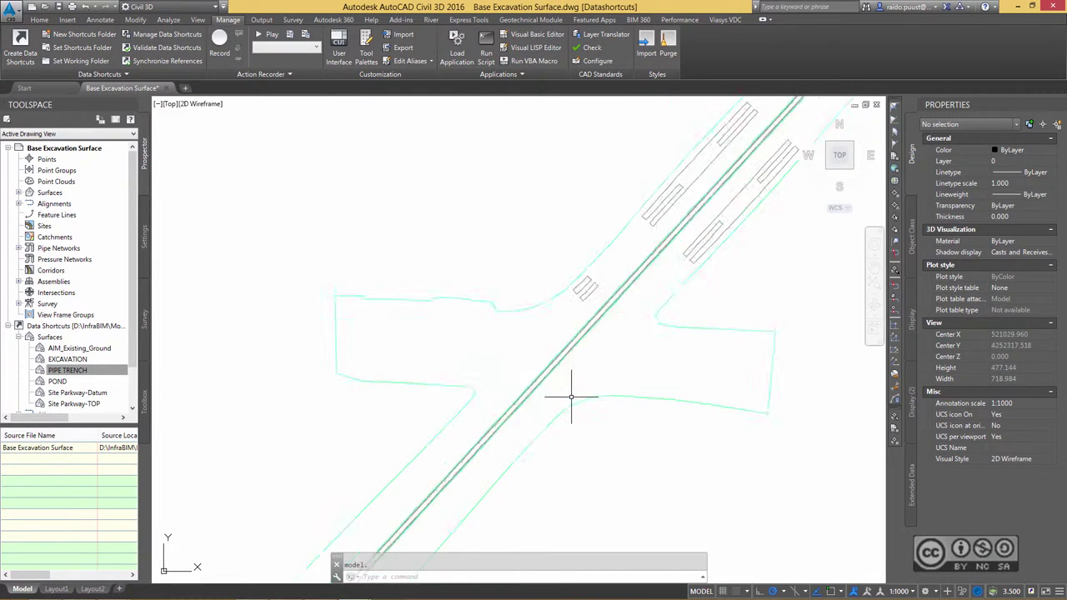
pyautogui.scroll(3, 572, 393)
pyautogui.click(553, 186)
pyautogui.click(550, 321)
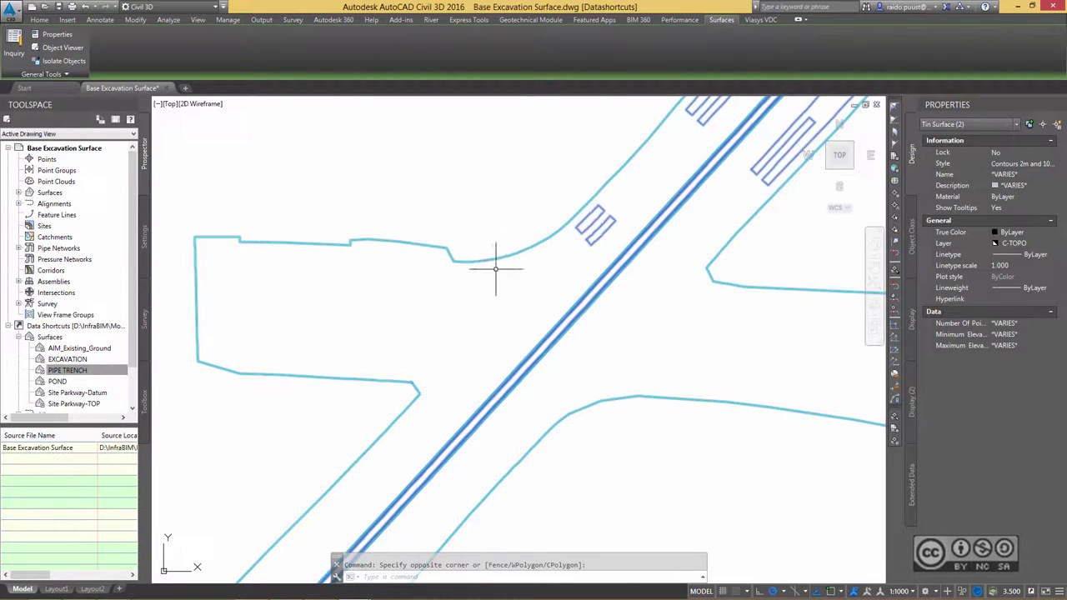
pyautogui.rightClick(483, 239)
pyautogui.click(518, 357)
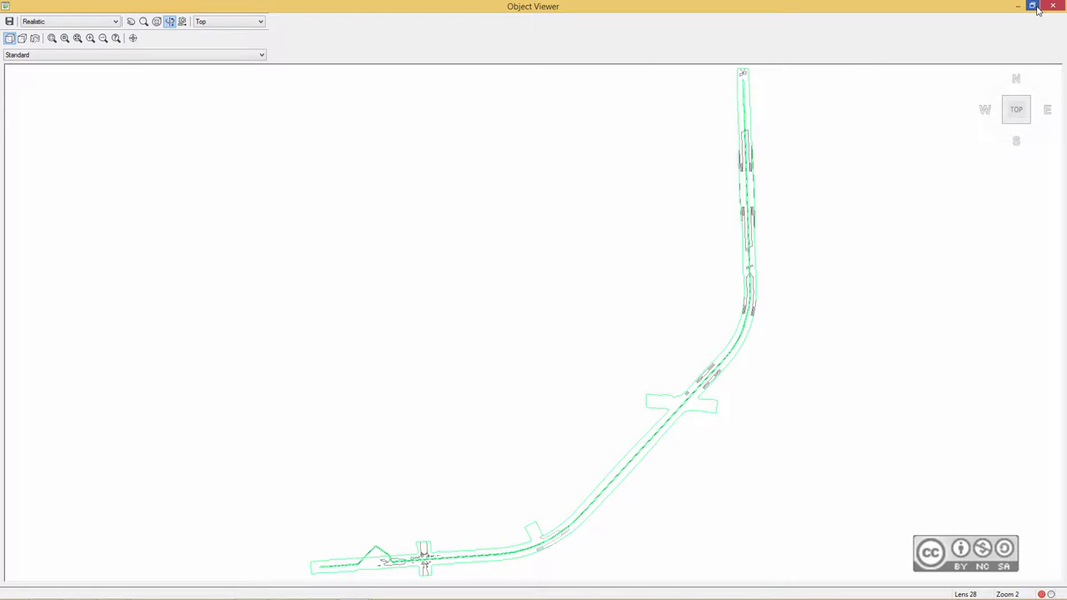
pyautogui.click(1031, 6)
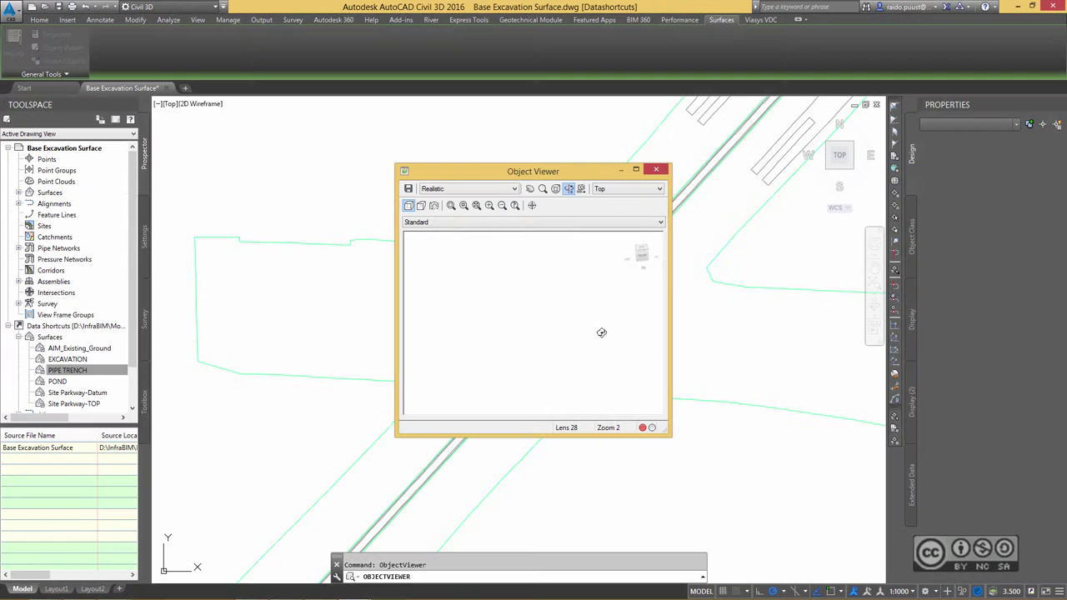
pyautogui.scroll(3, 603, 337)
pyautogui.scroll(3, 584, 333)
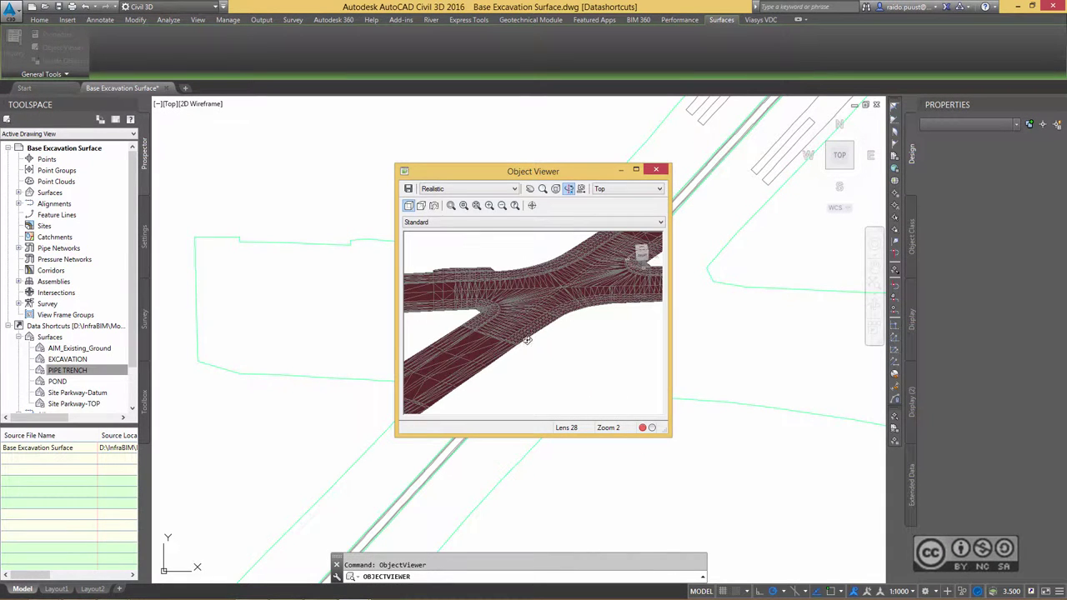
pyautogui.scroll(2, 537, 322)
pyautogui.scroll(2, 546, 318)
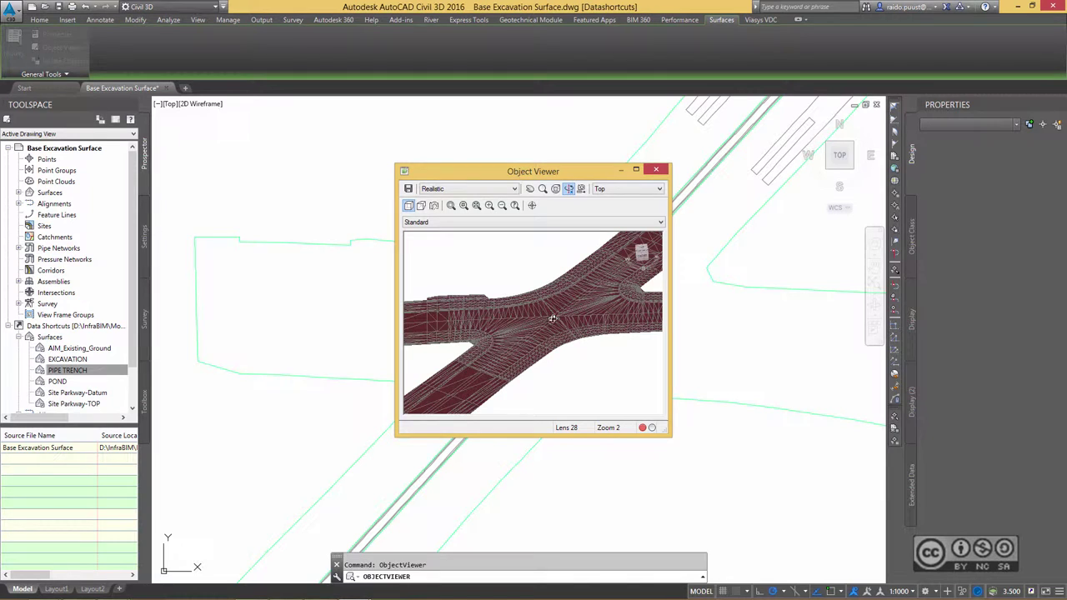
pyautogui.moveTo(533, 353); pyautogui.dragTo(553, 318)
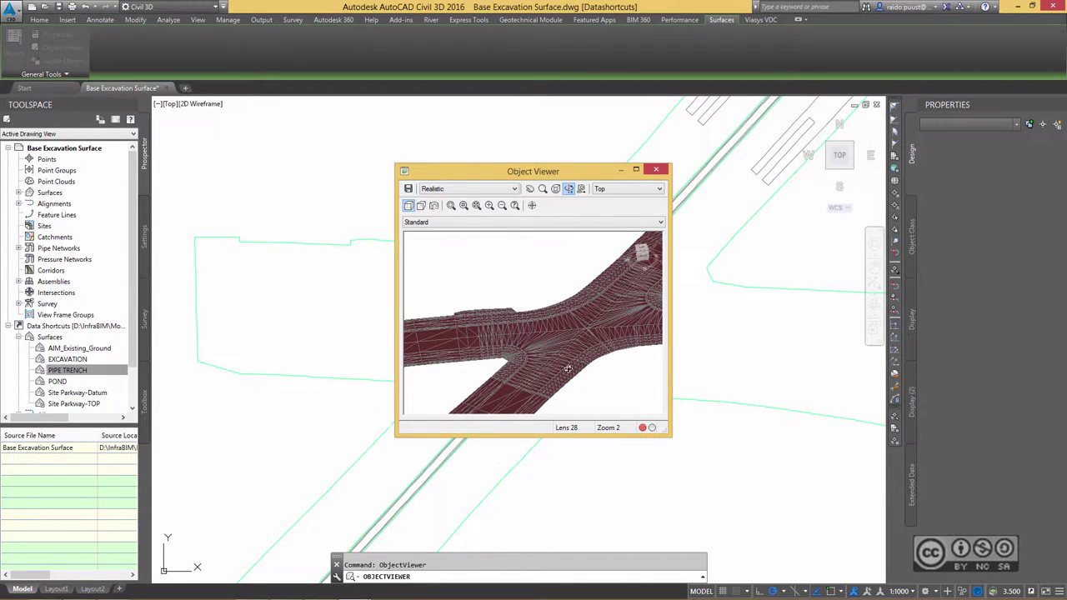
pyautogui.moveTo(568, 365); pyautogui.dragTo(567, 334)
pyautogui.moveTo(565, 292); pyautogui.dragTo(578, 333)
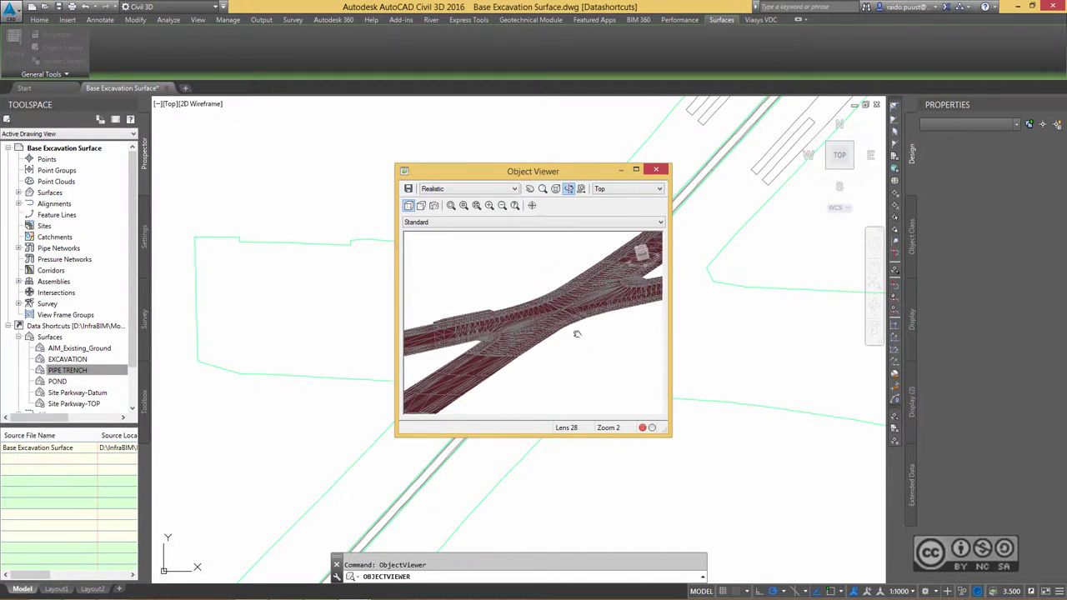
pyautogui.moveTo(621, 410)
pyautogui.mouseDown()
pyautogui.moveTo(626, 420)
pyautogui.moveTo(578, 309)
pyautogui.moveTo(581, 325)
pyautogui.mouseUp()
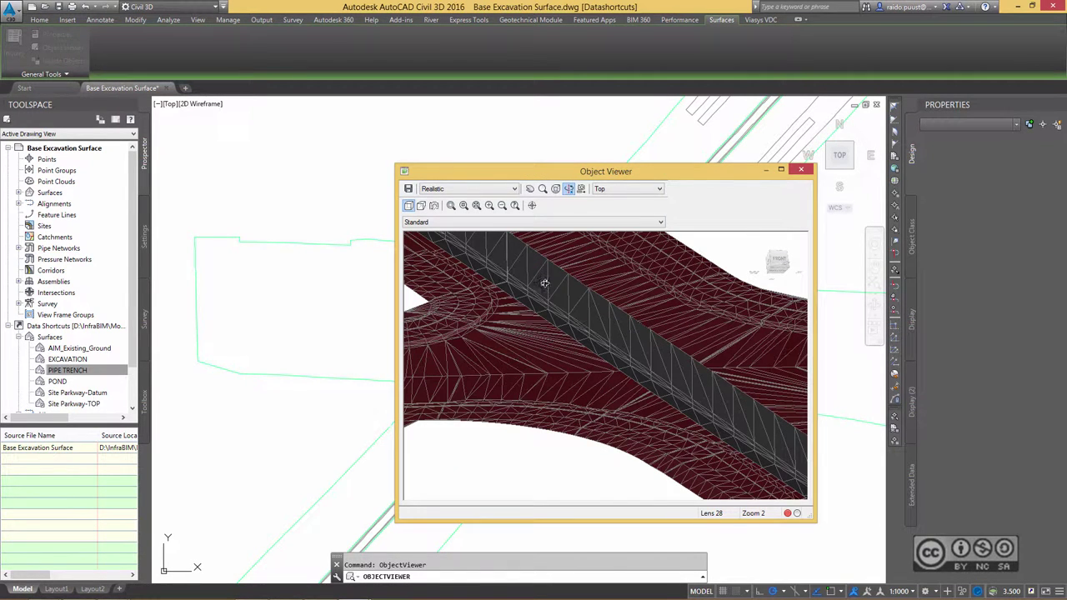
pyautogui.press('Escape')
pyautogui.click(426, 340)
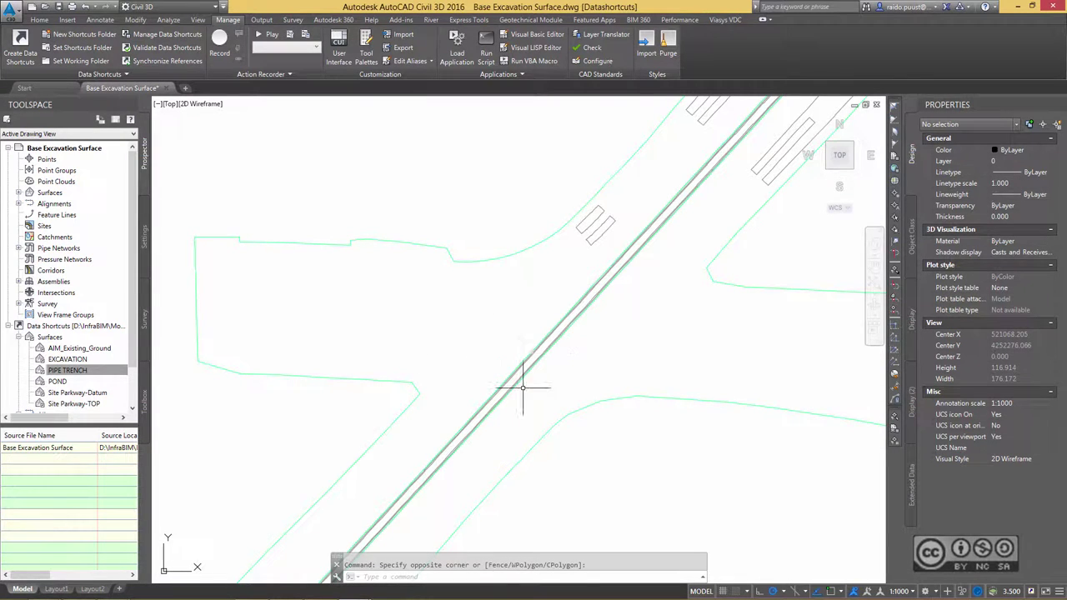
# Create an empty TIN surface named EXCAVATION from the Prospector Surfaces collection
pyautogui.moveTo(472, 355); pyautogui.dragTo(472, 384, button='middle')
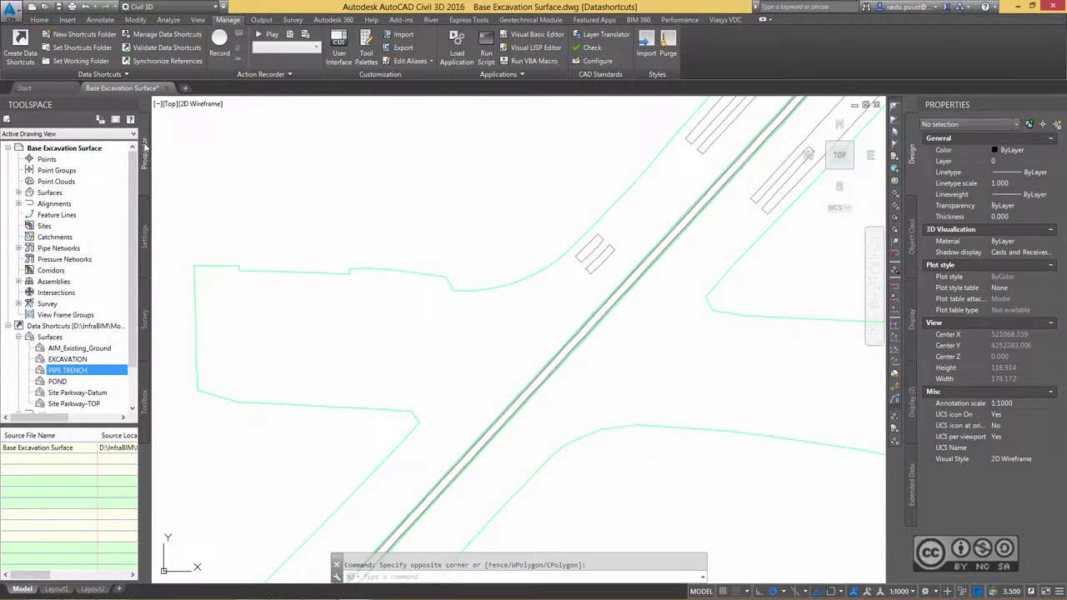
pyautogui.doubleClick(48, 195)
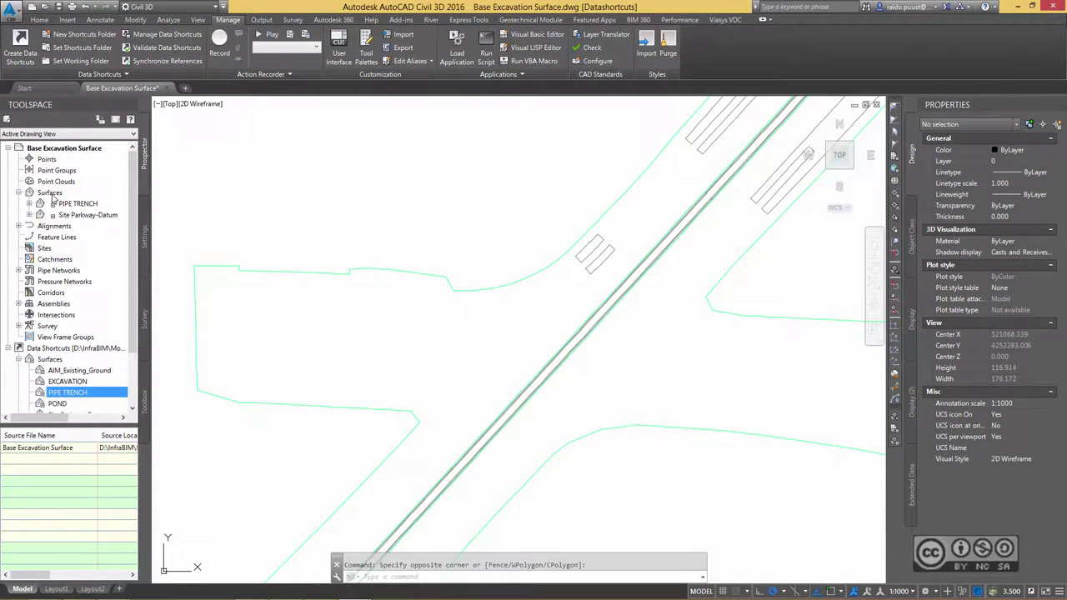
pyautogui.rightClick(50, 195)
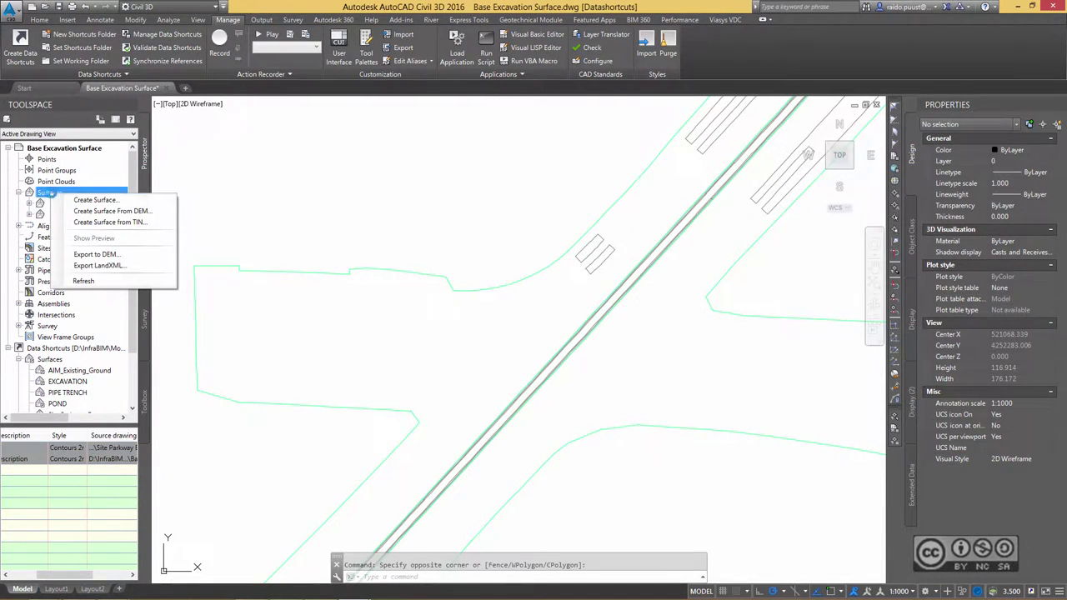
pyautogui.click(102, 200)
pyautogui.click(597, 267)
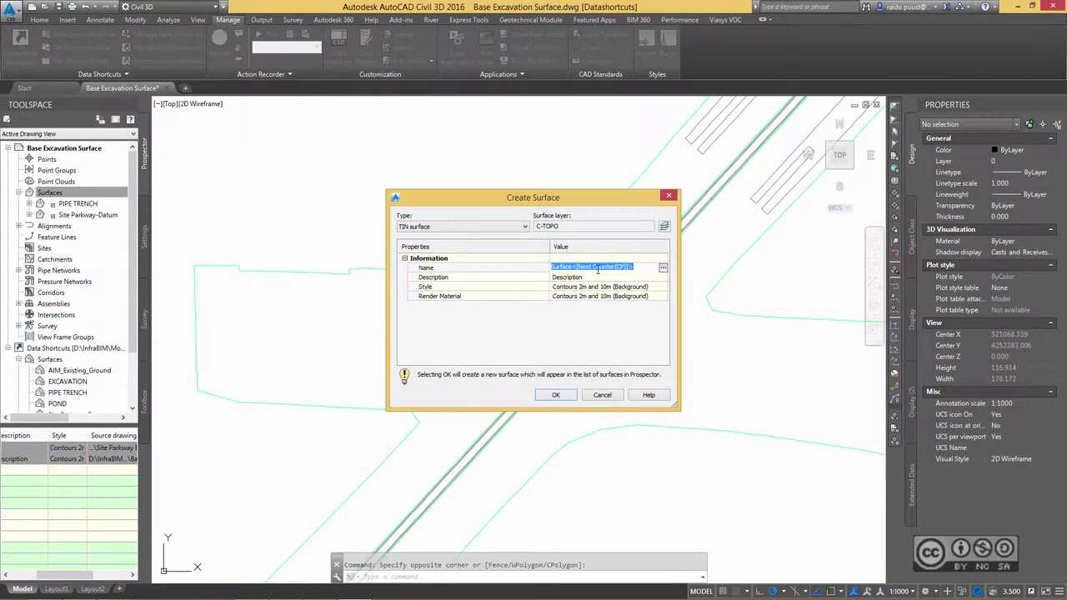
pyautogui.write('EXCAVATION')
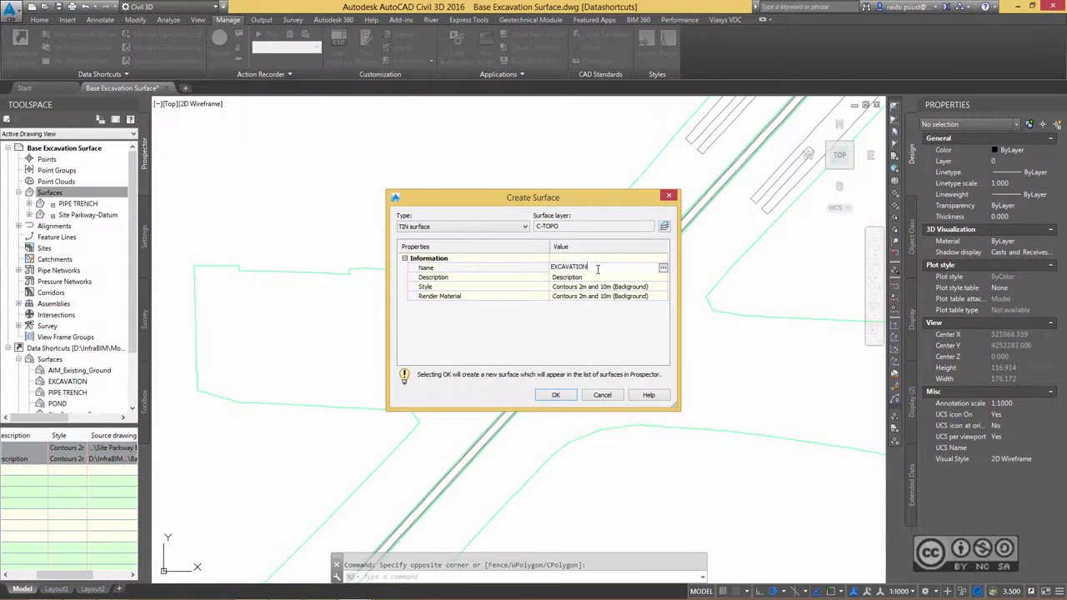
pyautogui.click(547, 397)
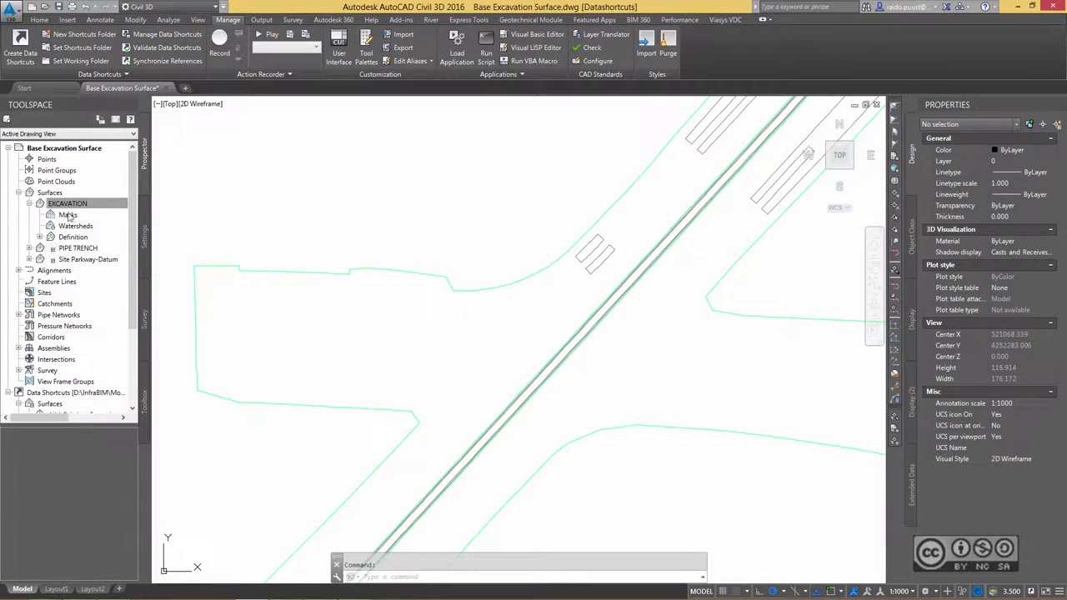
# Paste Site Parkway-Datum into the EXCAVATION surface's edits
pyautogui.click(67, 207)
pyautogui.click(40, 238)
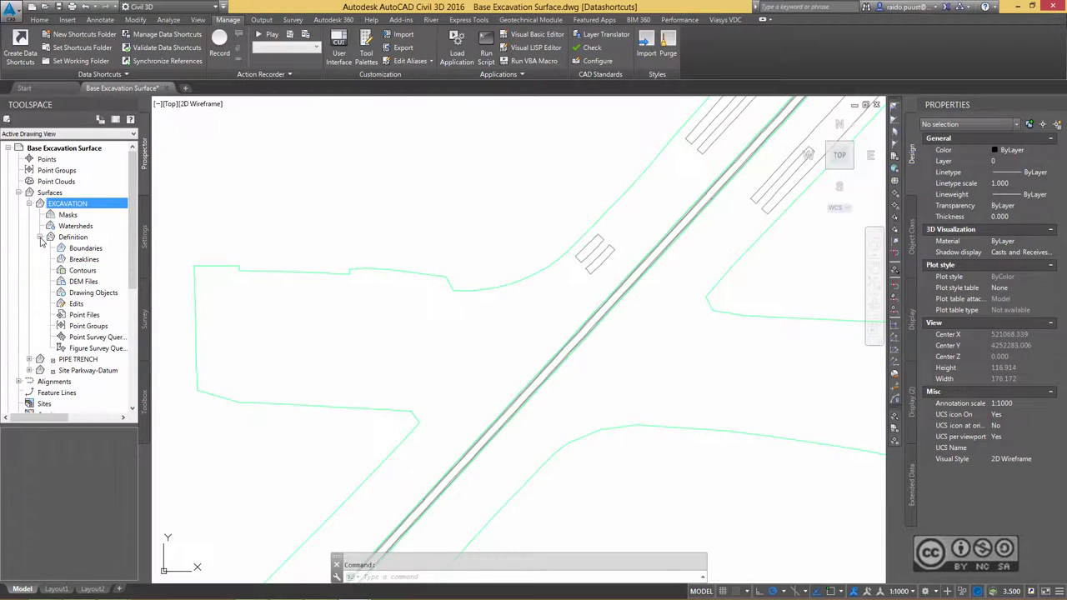
pyautogui.rightClick(75, 304)
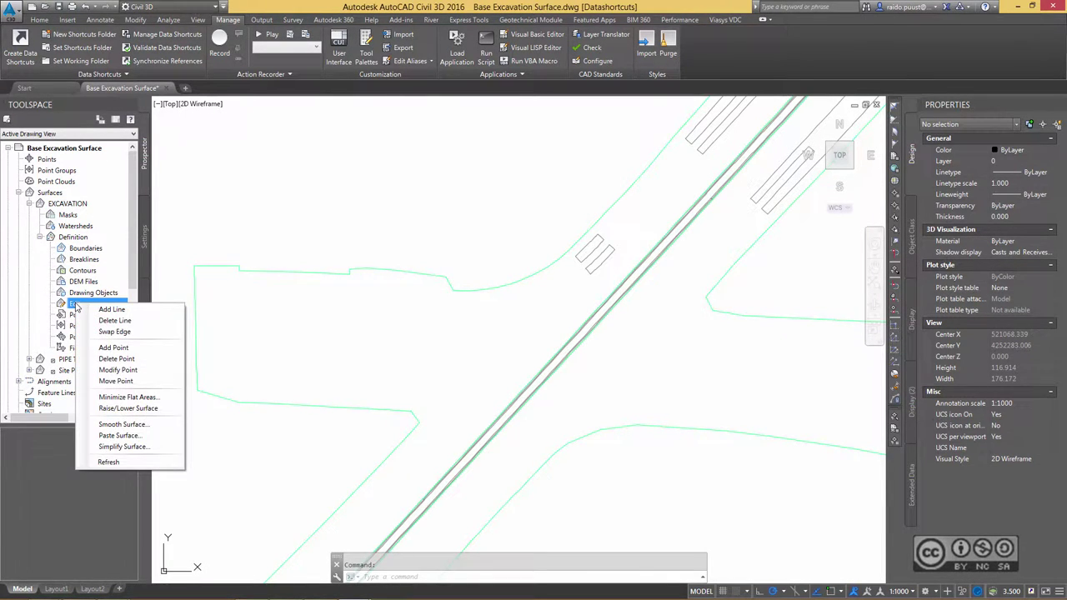
pyautogui.click(121, 435)
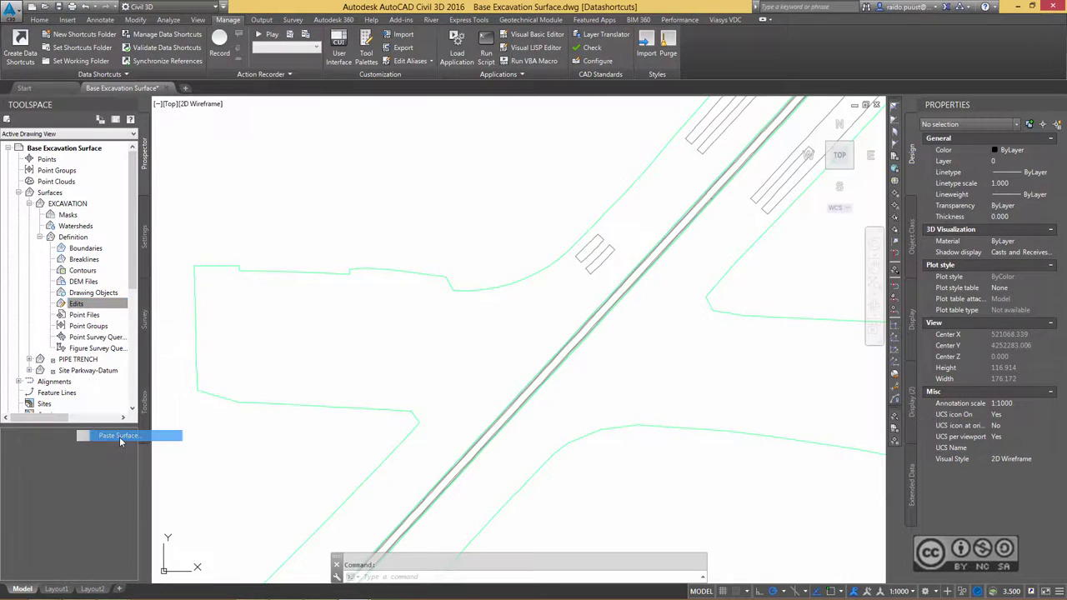
pyautogui.click(375, 215)
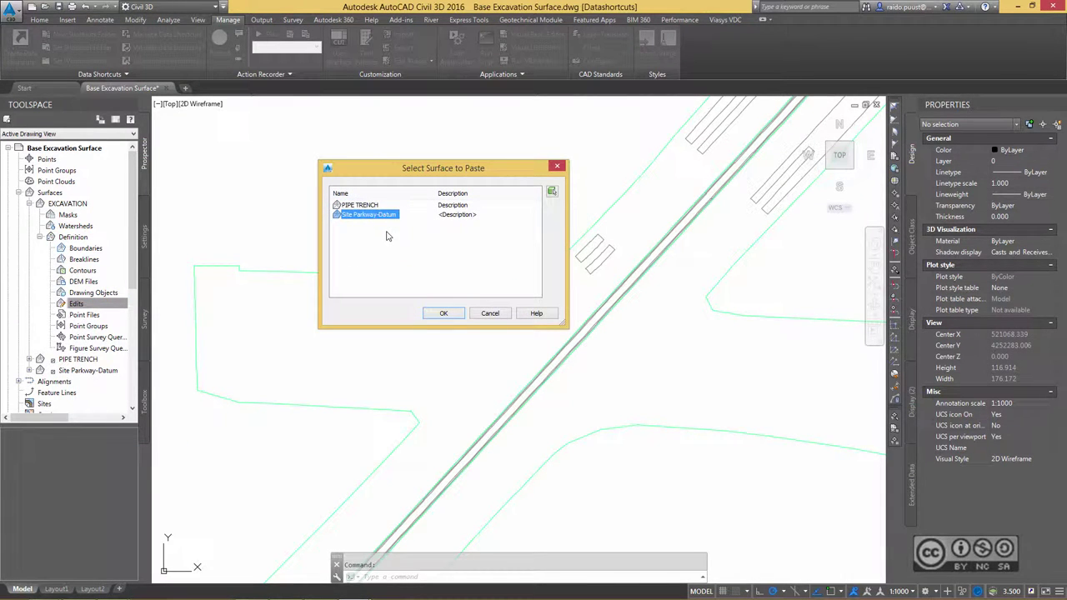
pyautogui.click(442, 316)
# Paste PIPE TRENCH into the EXCAVATION surface's edits as well
pyautogui.click(76, 305)
pyautogui.rightClick(93, 305)
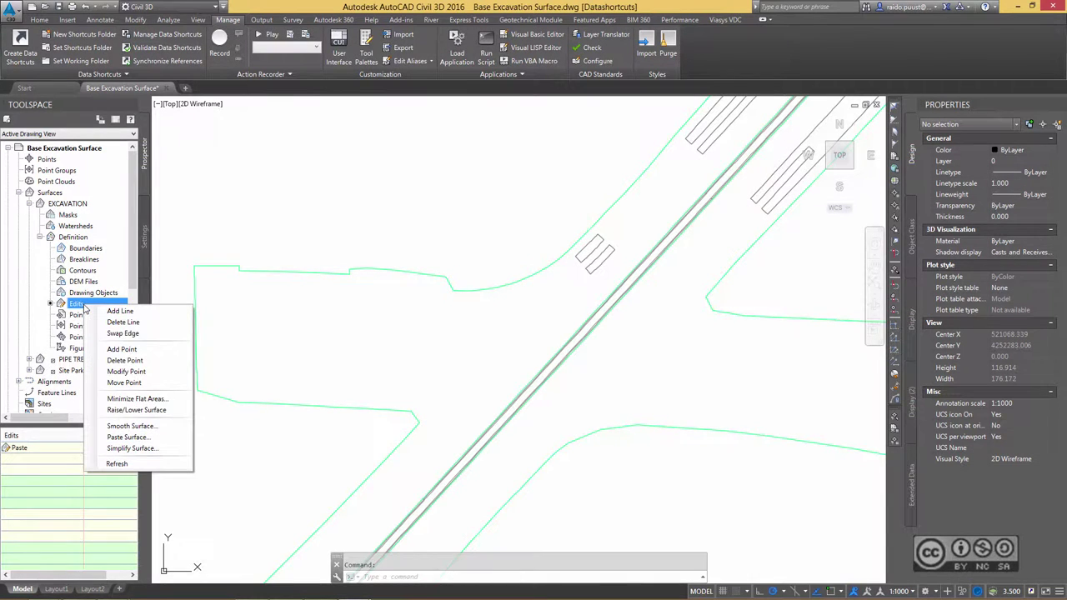
pyautogui.click(122, 437)
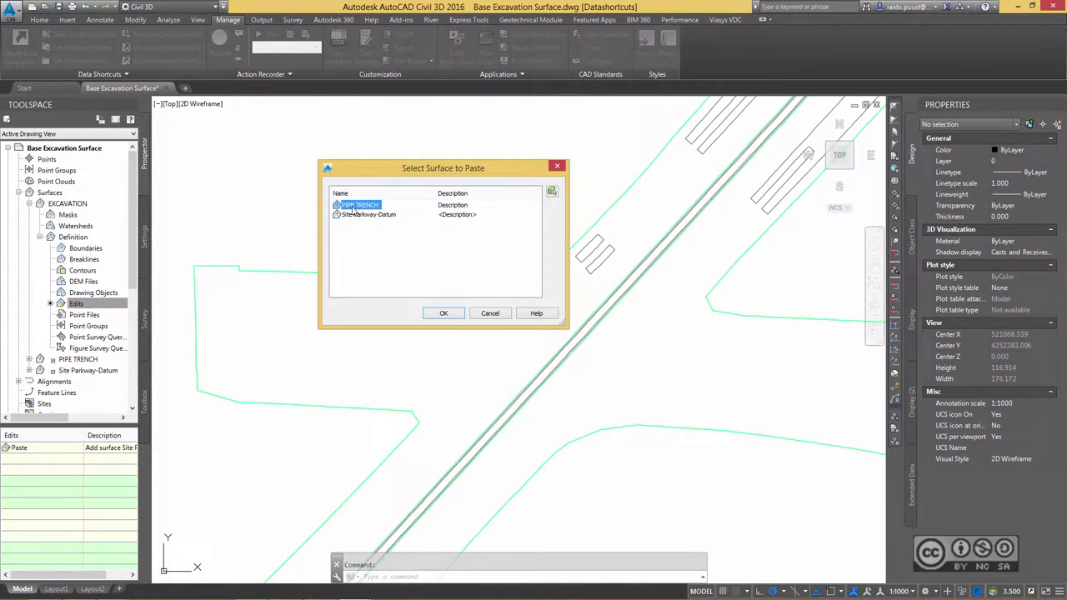
pyautogui.click(444, 312)
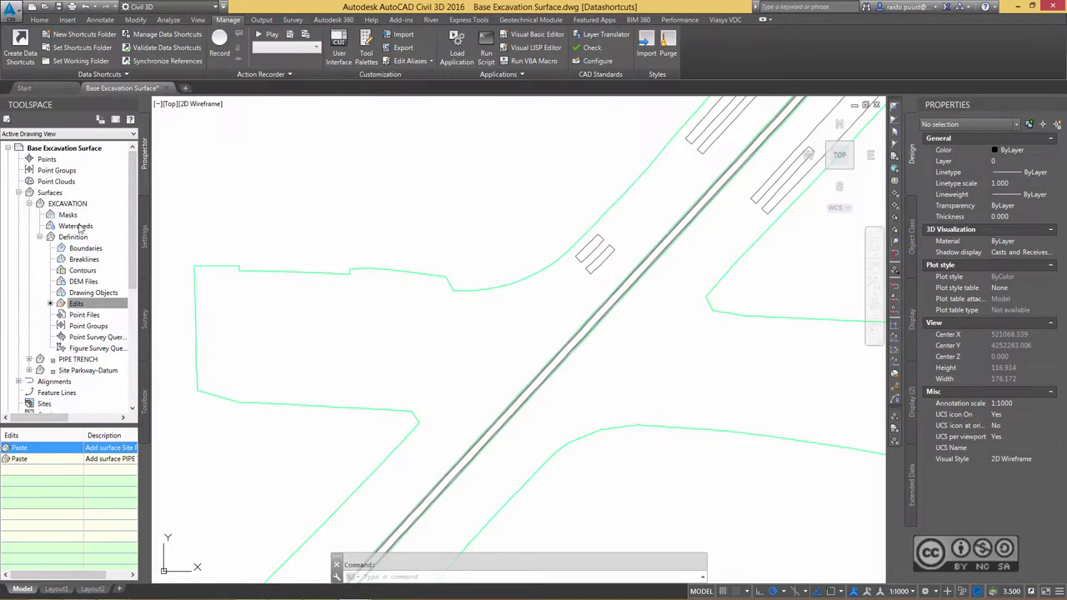
# Change both Site Parkway-Datum and PIPE TRENCH to the _No Display surface style
pyautogui.click(49, 193)
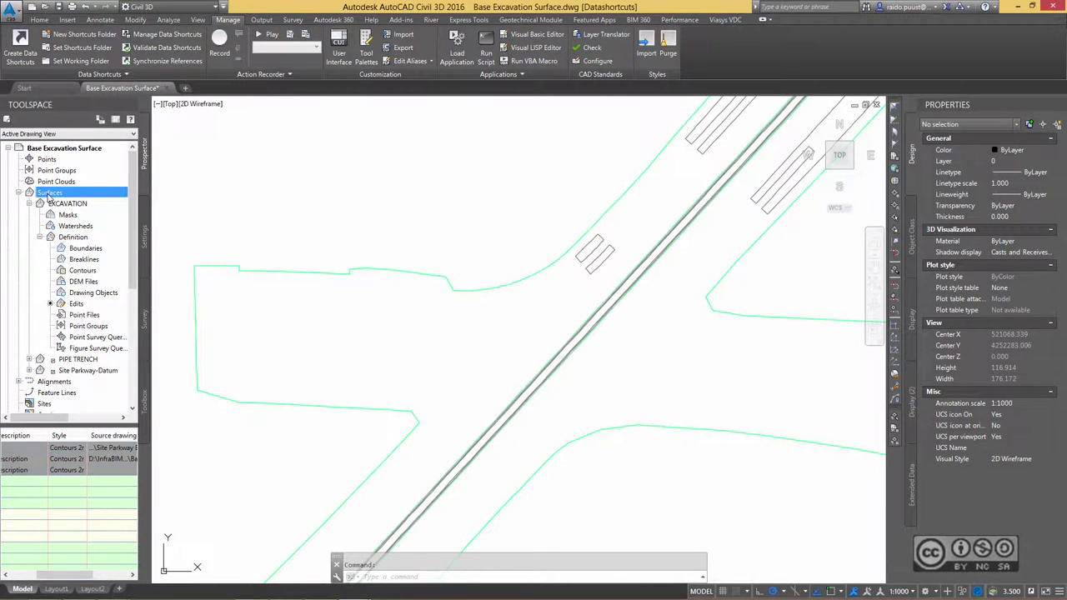
pyautogui.moveTo(67, 574); pyautogui.dragTo(33, 574)
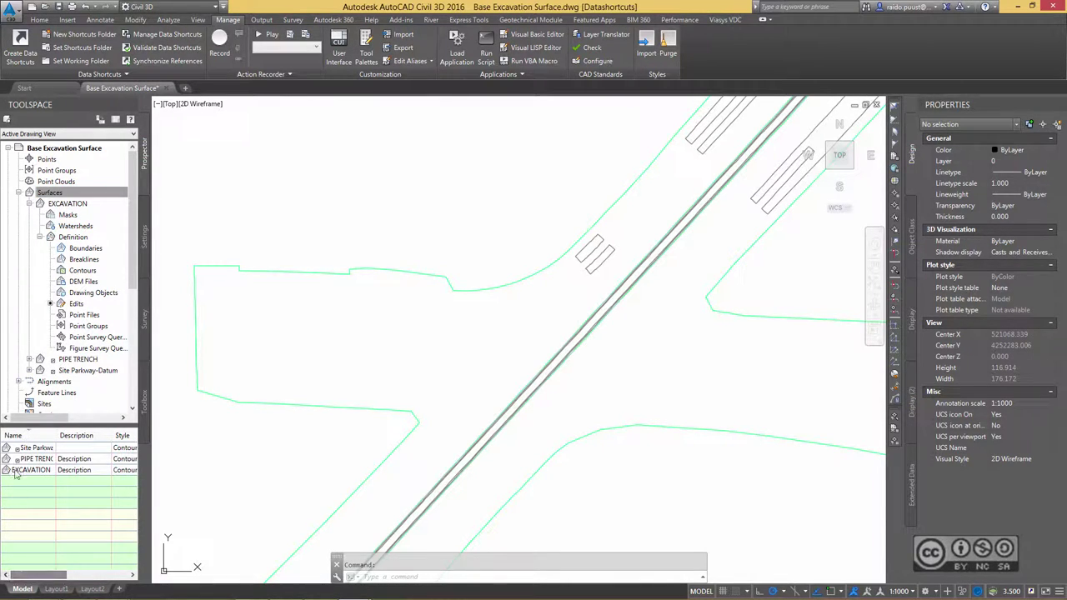
pyautogui.click(51, 448)
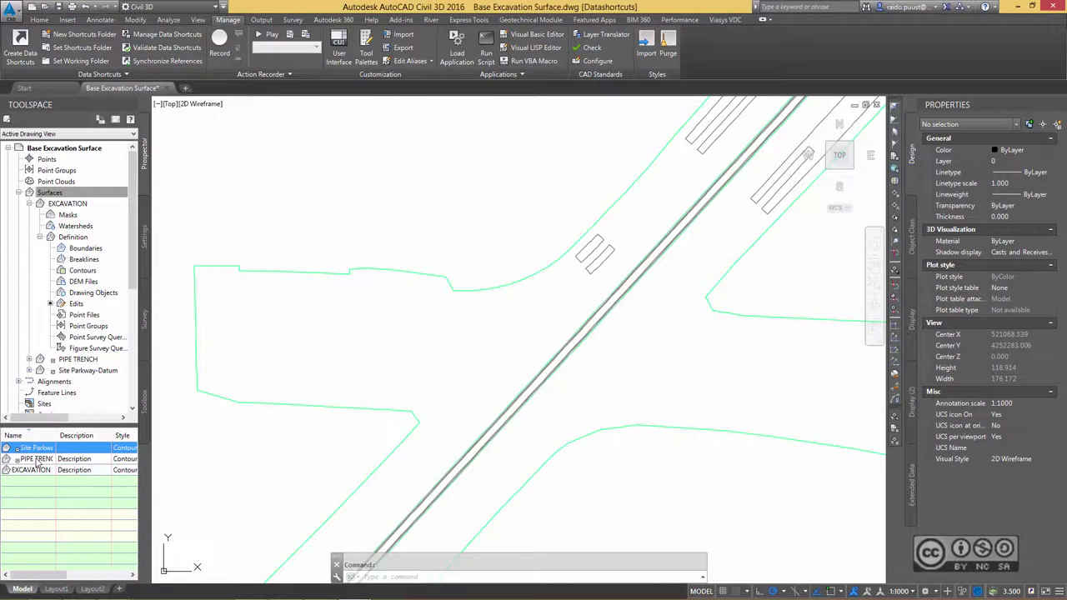
pyautogui.click(37, 463)
pyautogui.hscroll(2, 58, 475)
pyautogui.rightClick(75, 435)
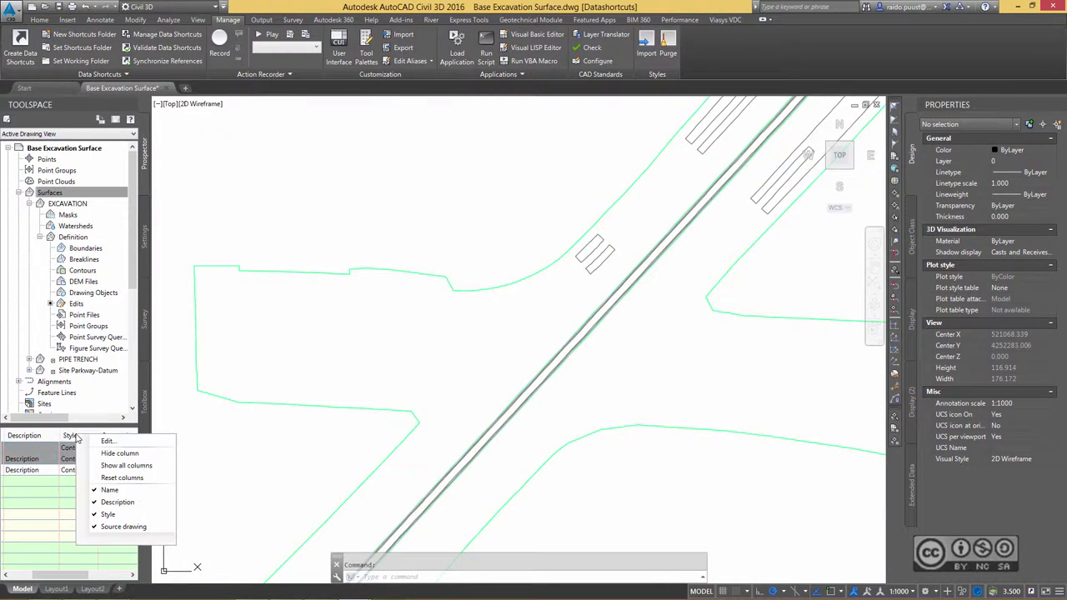
pyautogui.click(107, 440)
pyautogui.click(541, 287)
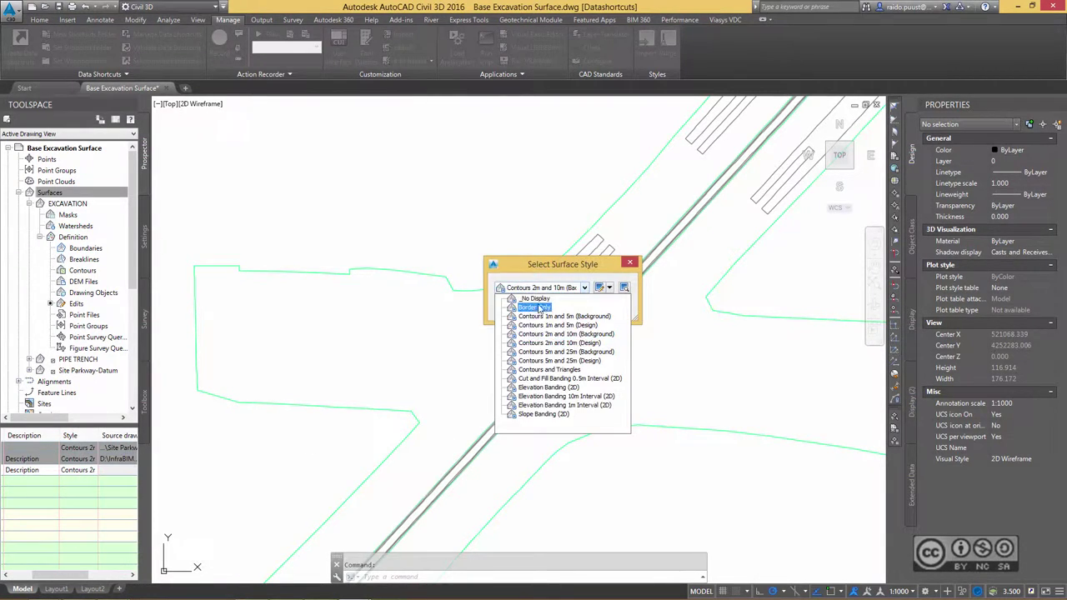
pyautogui.click(534, 298)
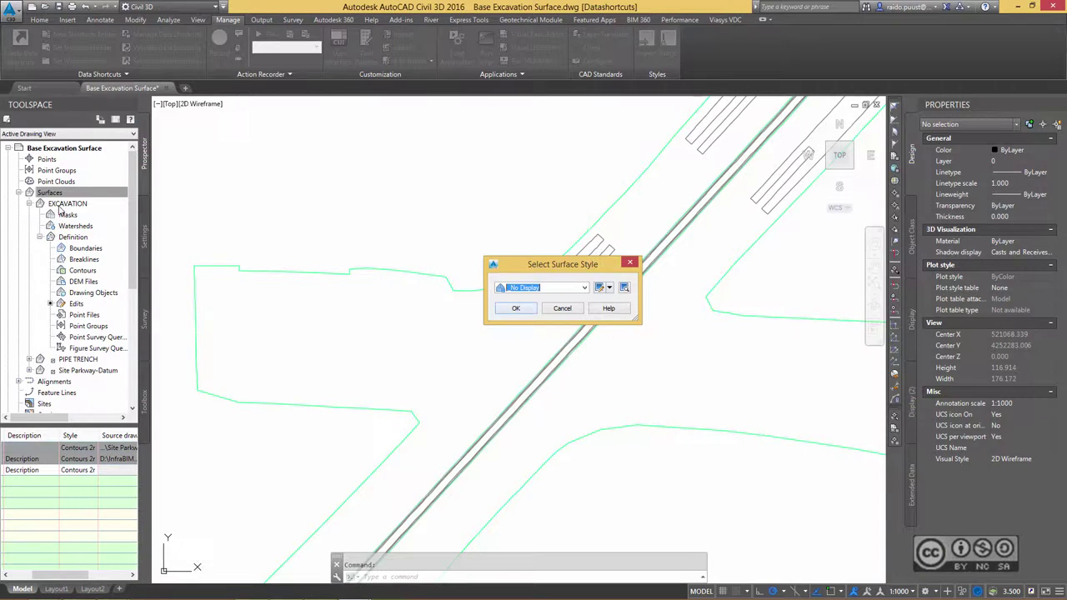
pyautogui.click(515, 308)
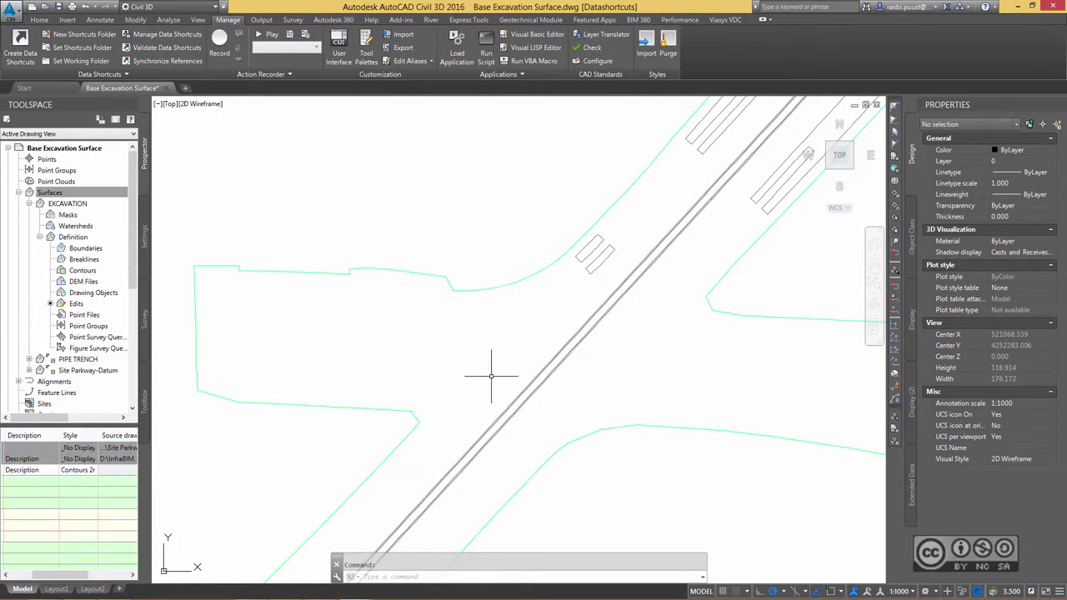
pyautogui.click(535, 279)
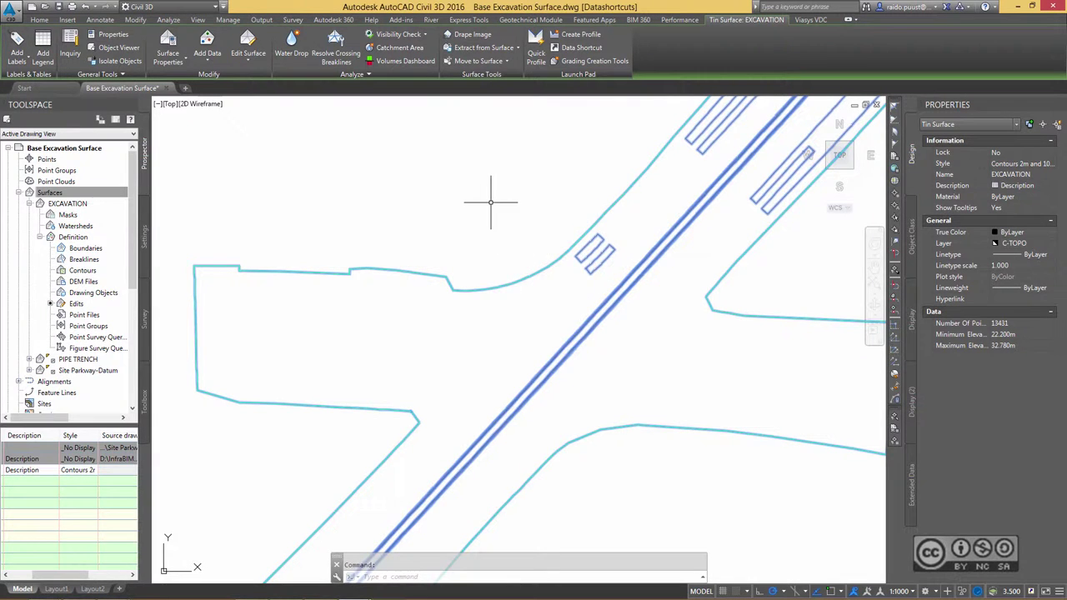
pyautogui.rightClick(490, 203)
pyautogui.click(529, 363)
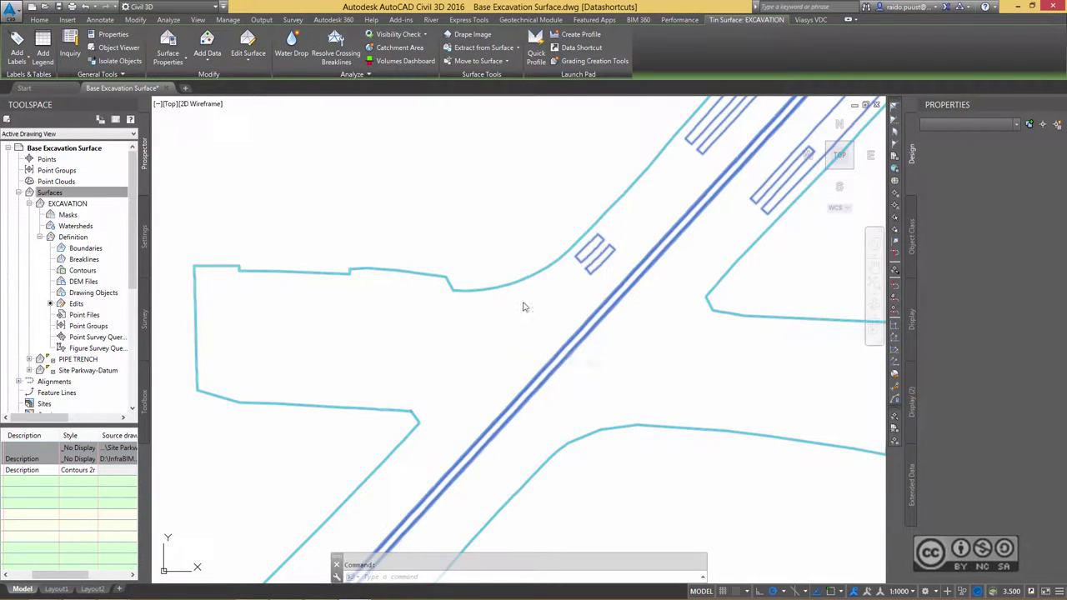
pyautogui.moveTo(573, 420); pyautogui.dragTo(658, 358)
pyautogui.scroll(3, 696, 353)
pyautogui.scroll(3, 713, 356)
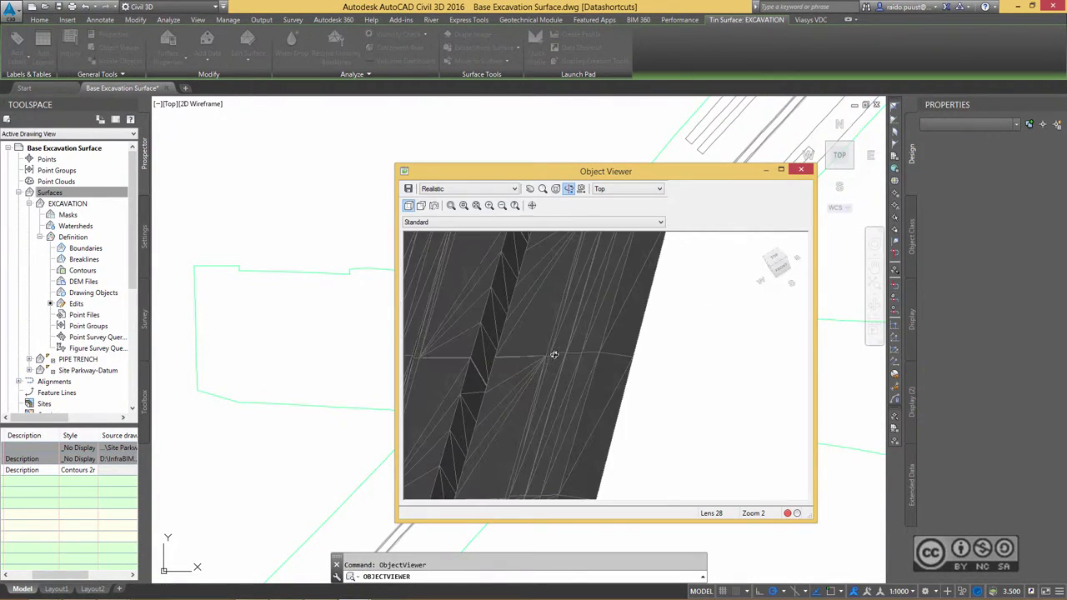
pyautogui.moveTo(558, 351)
pyautogui.mouseDown()
pyautogui.moveTo(638, 353)
pyautogui.moveTo(548, 345)
pyautogui.moveTo(533, 358)
pyautogui.mouseUp()
pyautogui.moveTo(571, 296)
pyautogui.mouseDown()
pyautogui.moveTo(573, 359)
pyautogui.moveTo(564, 358)
pyautogui.moveTo(589, 369)
pyautogui.moveTo(613, 360)
pyautogui.mouseUp()
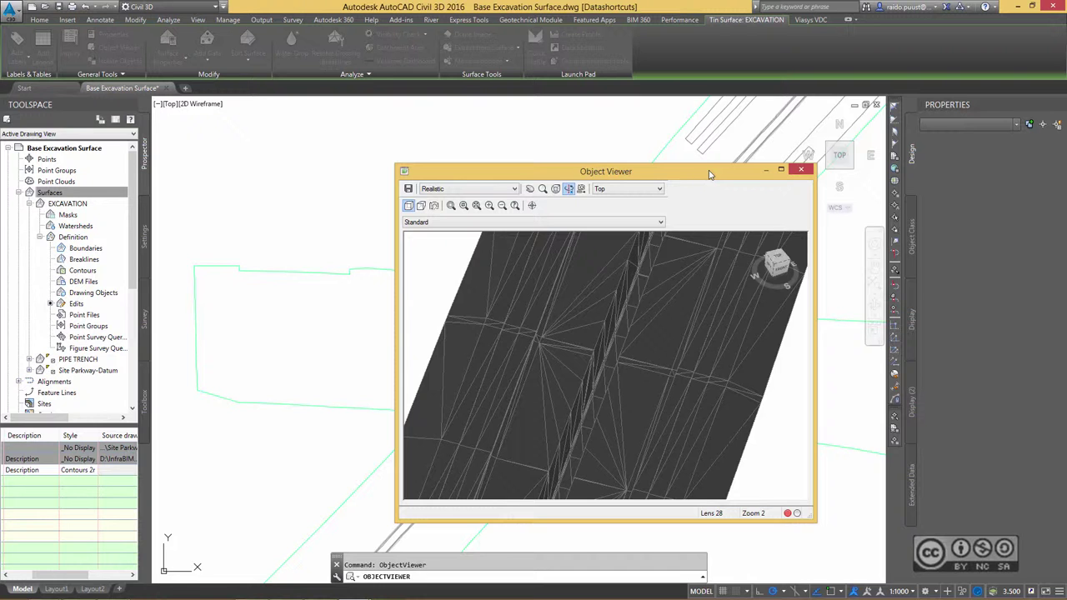
pyautogui.click(800, 169)
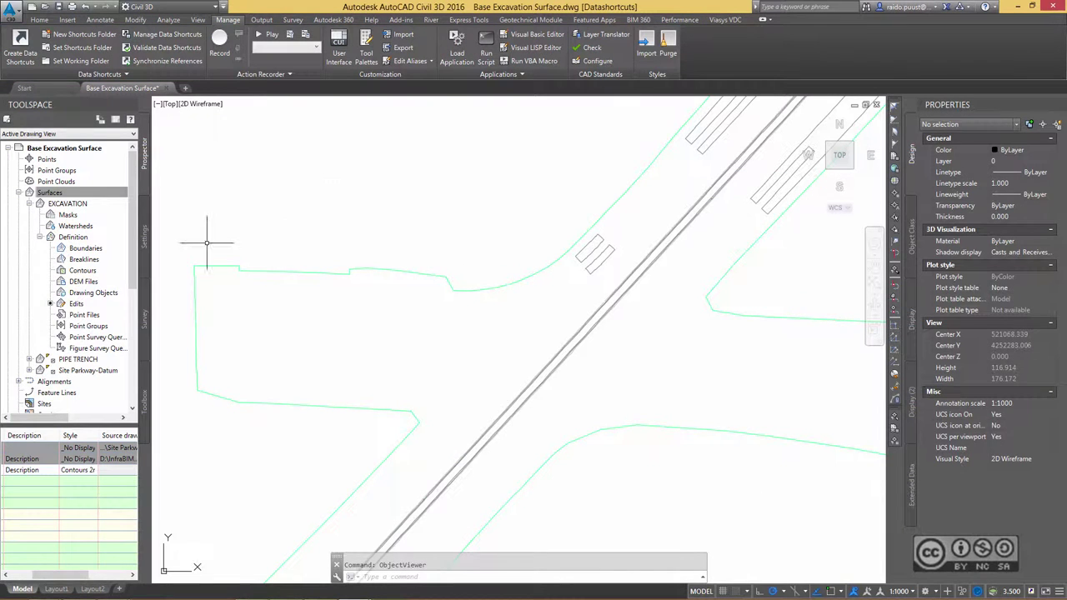
# Create a reference to AIM_Existing_Ground from Data Shortcuts and zoom around the site
pyautogui.scroll(-1, 117, 292)
pyautogui.scroll(-2, 104, 300)
pyautogui.scroll(-3, 96, 304)
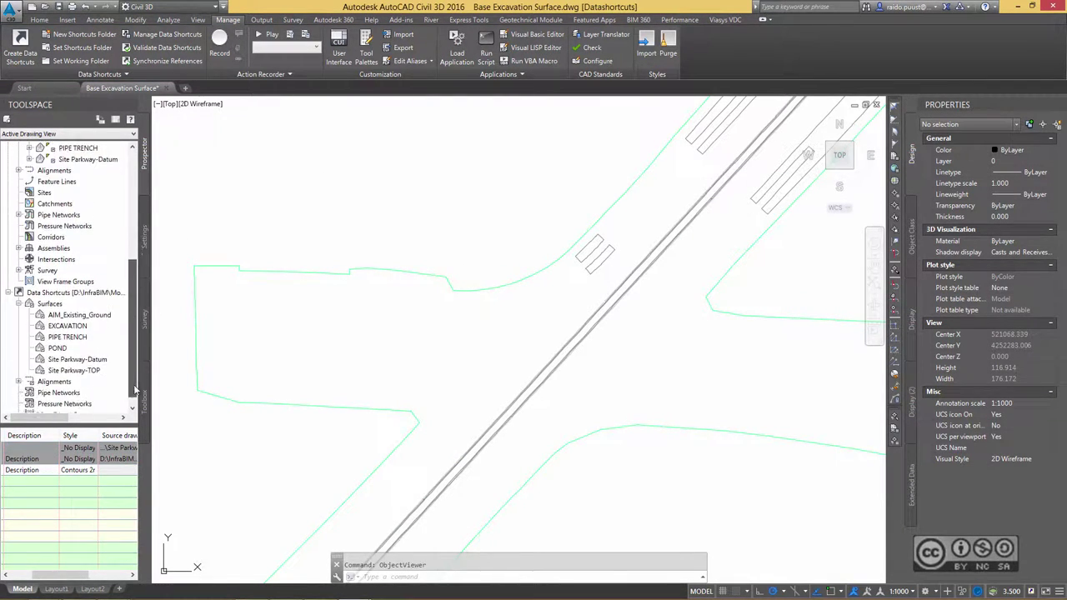
pyautogui.scroll(-1, 93, 308)
pyautogui.click(94, 309)
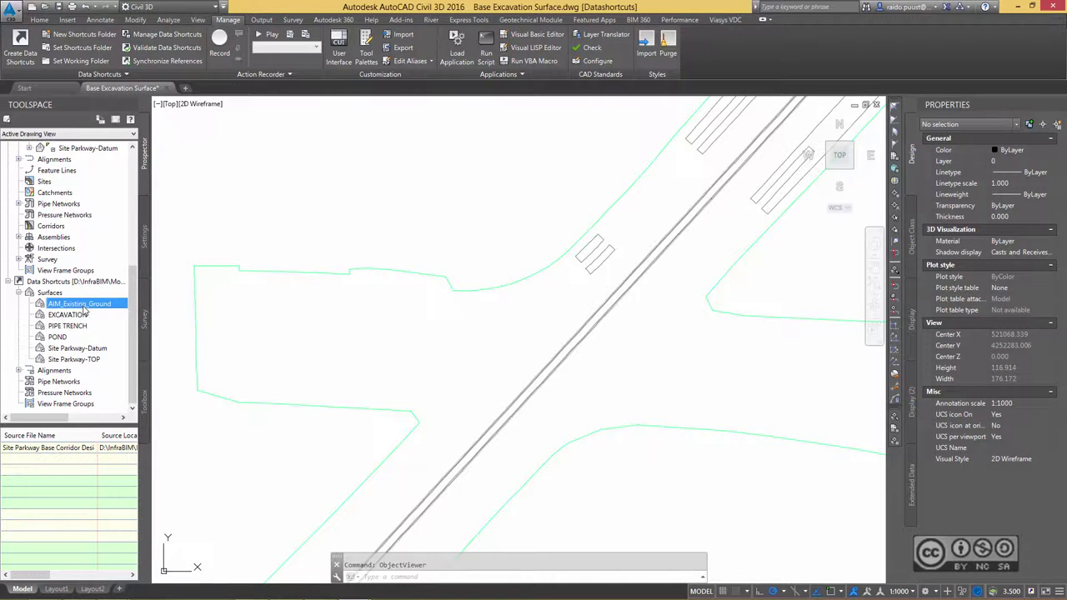
pyautogui.rightClick(85, 307)
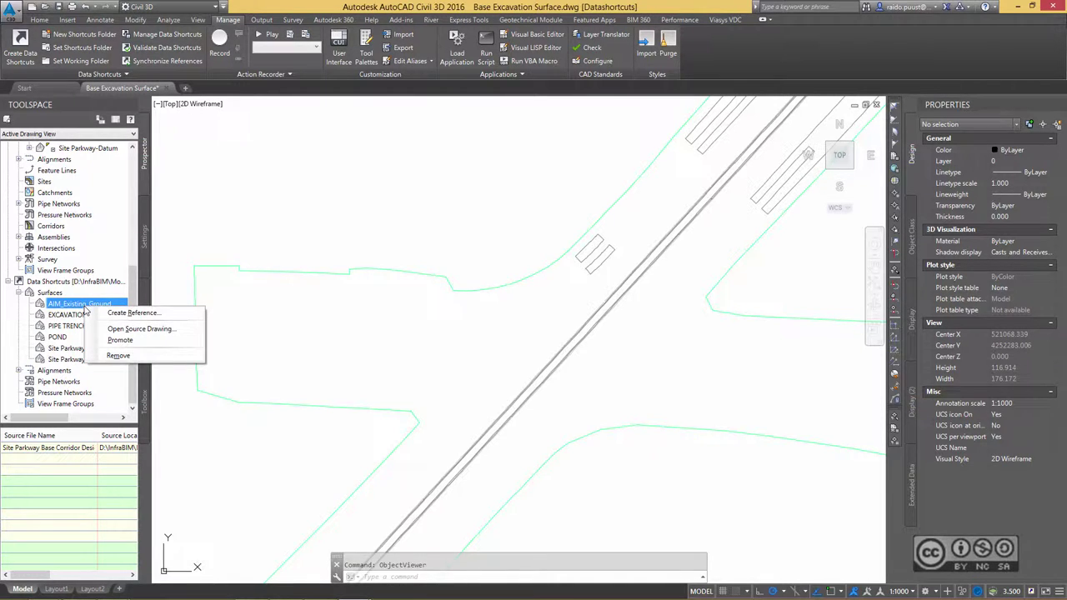
pyautogui.click(133, 313)
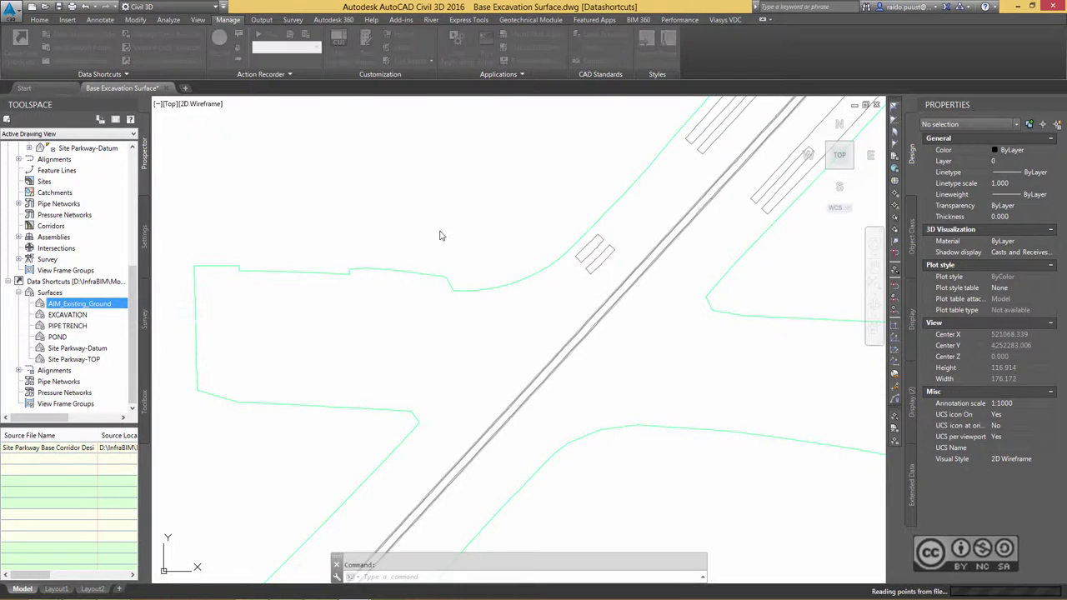
pyautogui.click(556, 389)
pyautogui.scroll(-1, 534, 344)
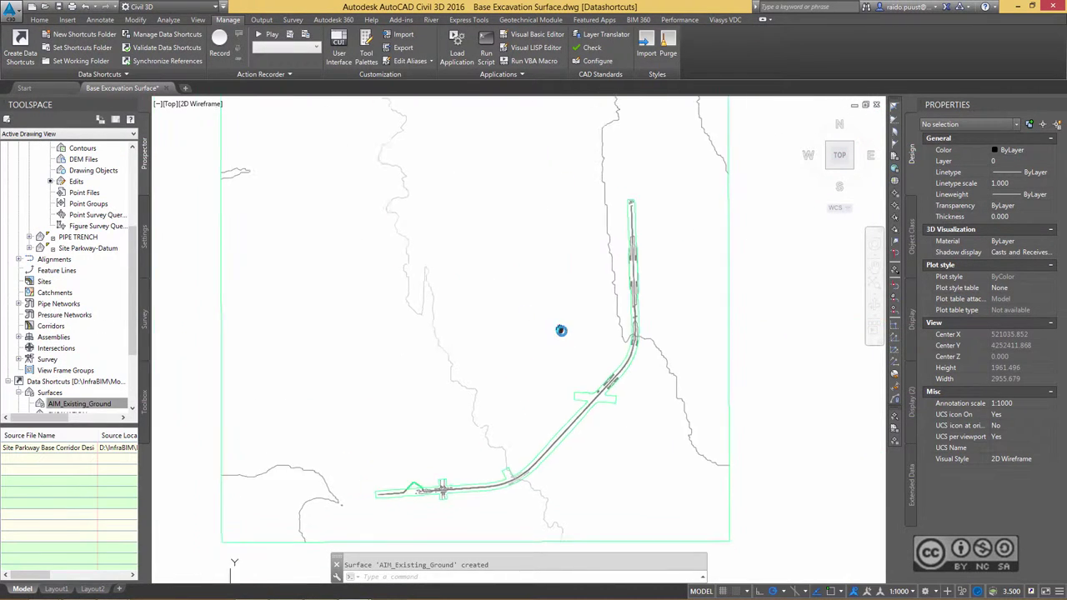
pyautogui.scroll(-2, 559, 333)
pyautogui.scroll(-1, 500, 275)
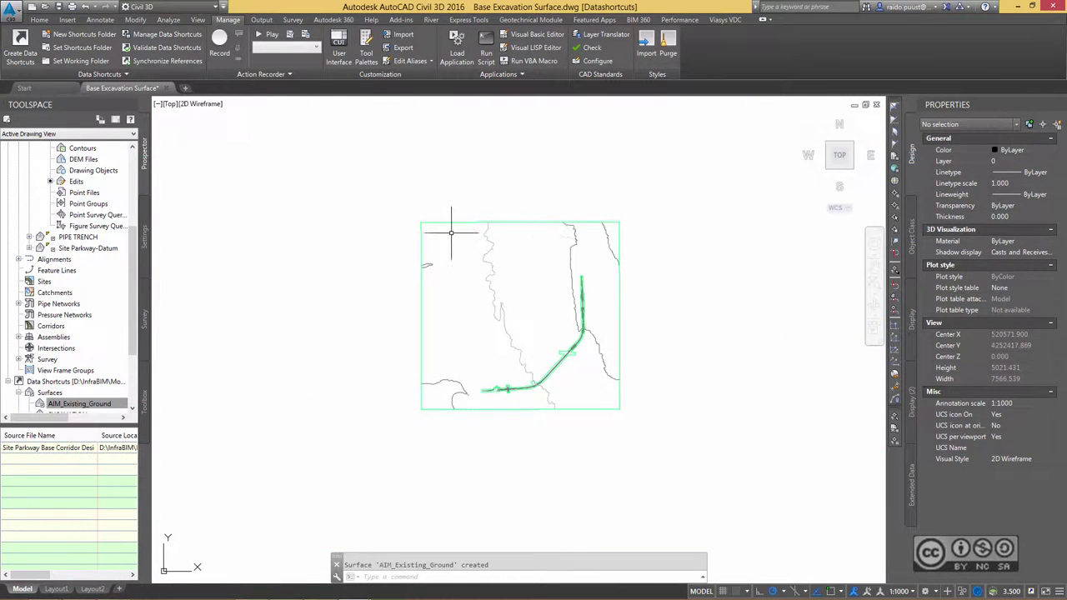
pyautogui.scroll(1, 524, 361)
pyautogui.scroll(2, 489, 333)
pyautogui.scroll(4, 489, 334)
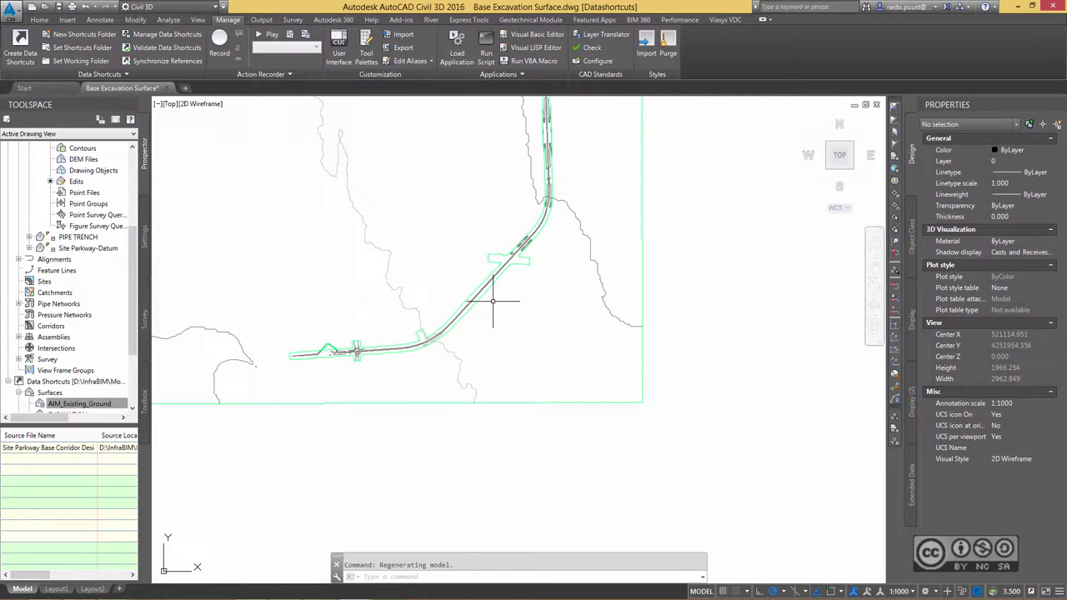
pyautogui.scroll(4, 492, 300)
pyautogui.scroll(5, 50, 250)
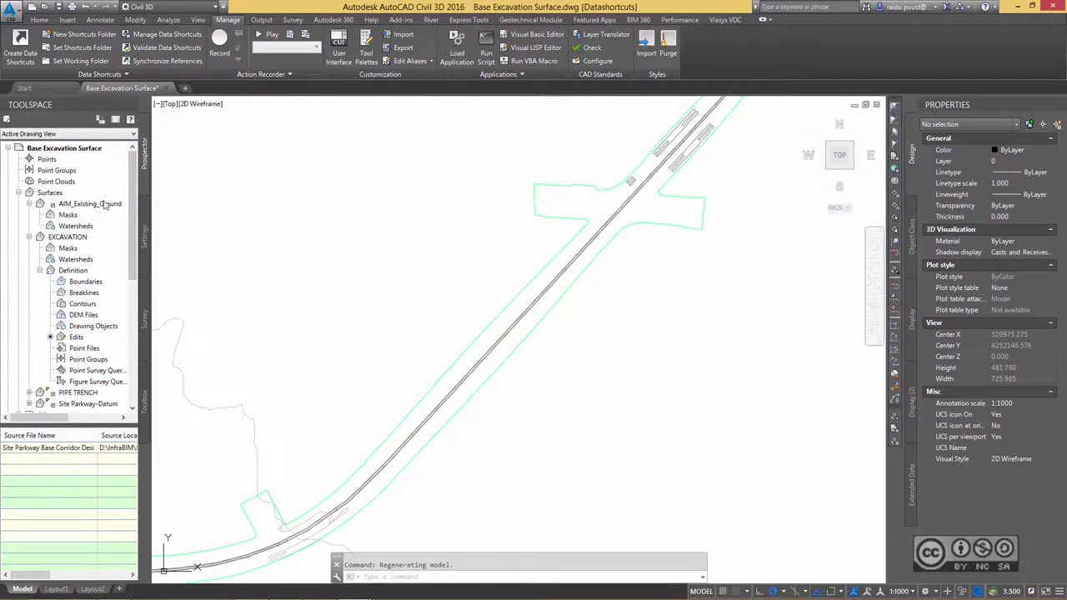
# Name a new TIN volume surface CutFillExcavation with Cut and Fill Banding 0.5m style
pyautogui.rightClick(55, 195)
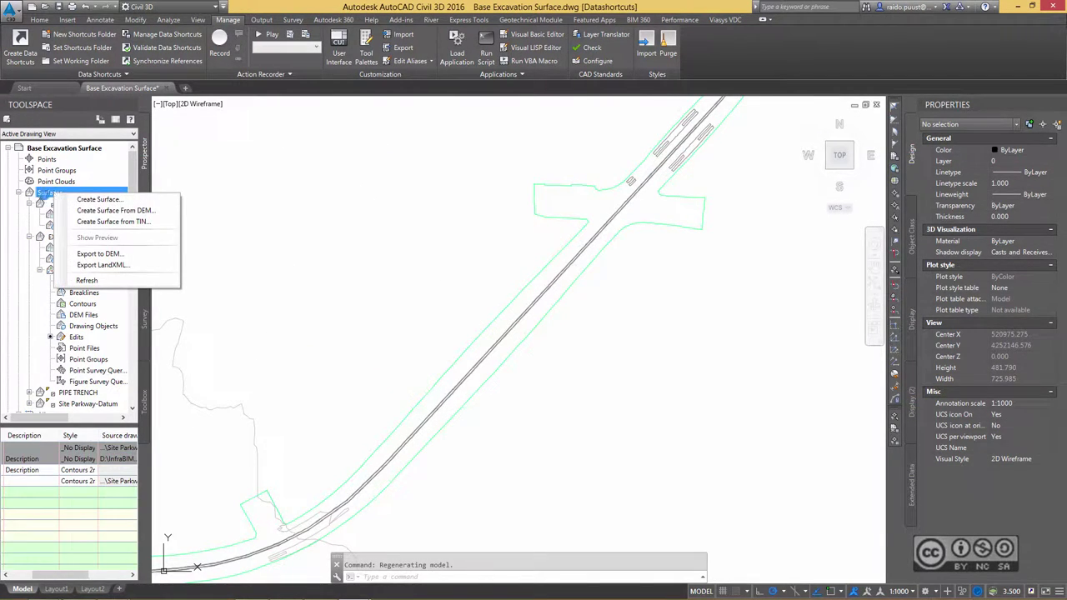
pyautogui.click(97, 199)
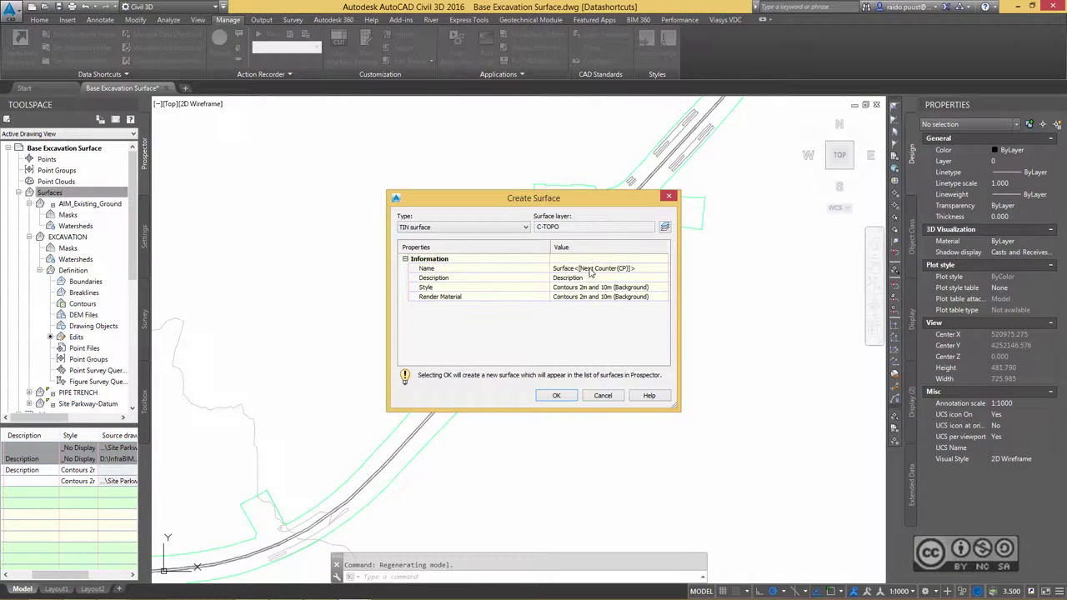
pyautogui.click(601, 268)
pyautogui.write('CutFill')
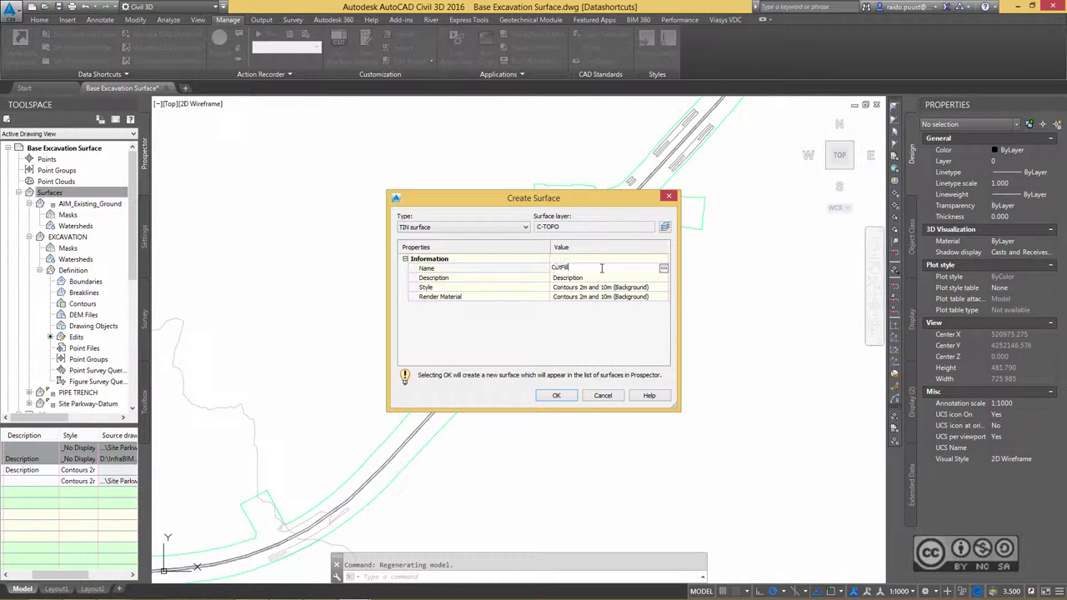
pyautogui.write('Excavation')
pyautogui.click(424, 230)
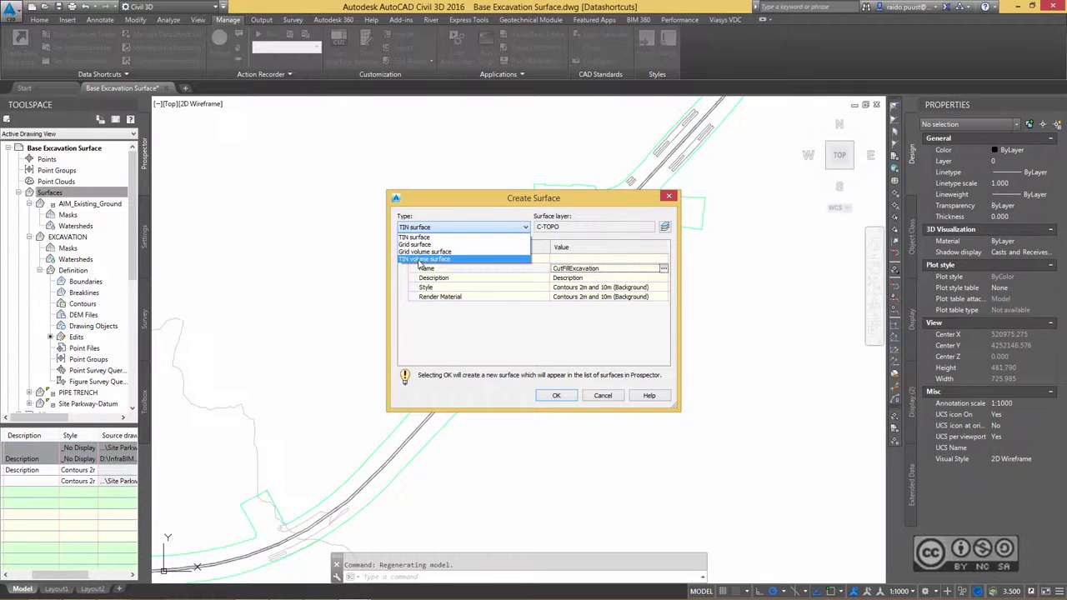
pyautogui.click(423, 259)
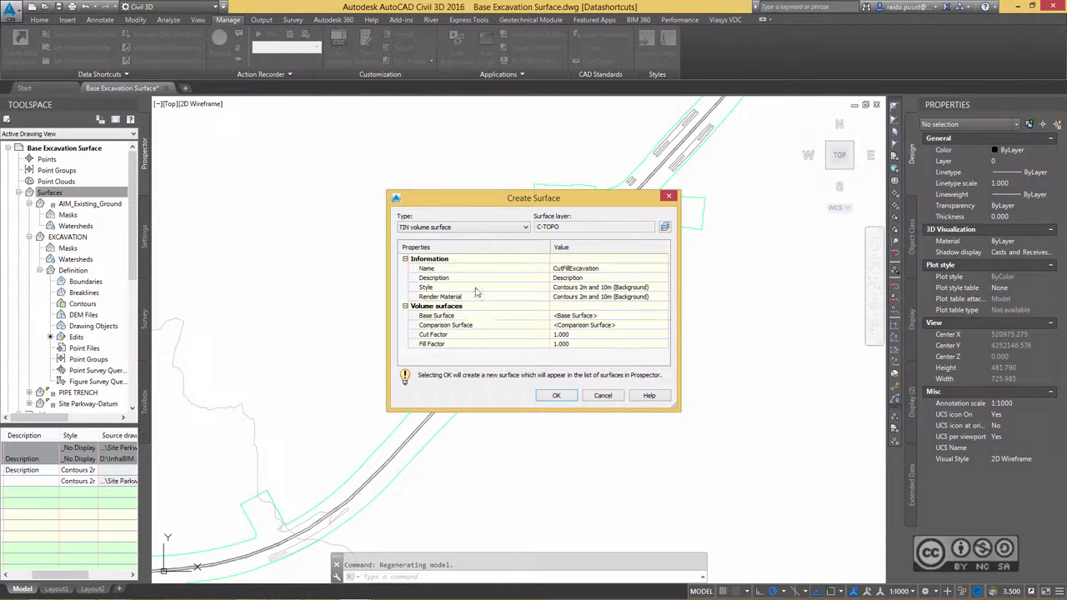
pyautogui.click(658, 292)
pyautogui.click(584, 287)
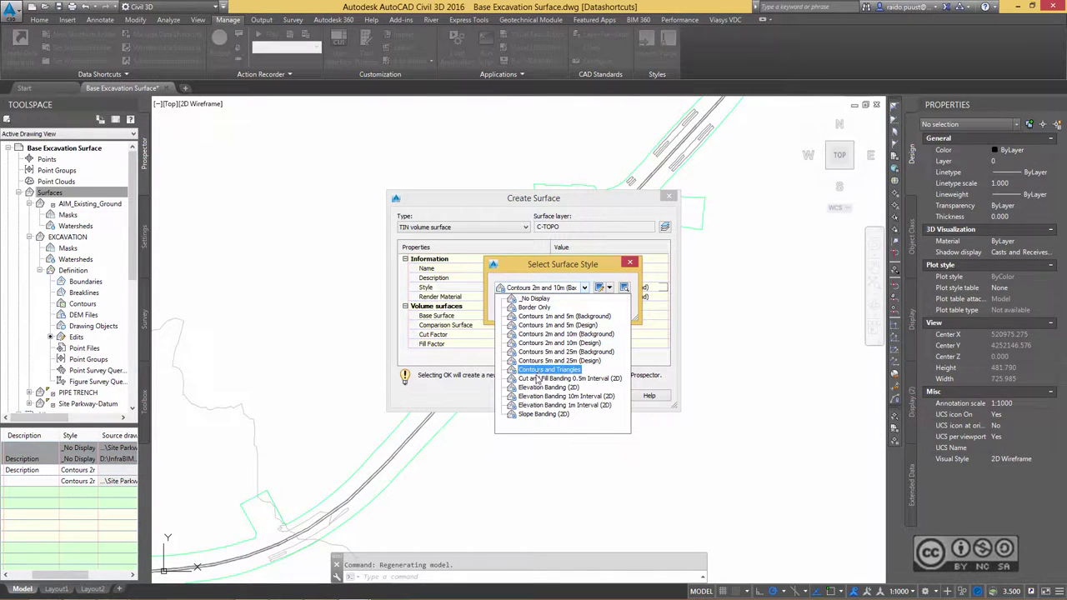
pyautogui.click(567, 379)
pyautogui.click(556, 311)
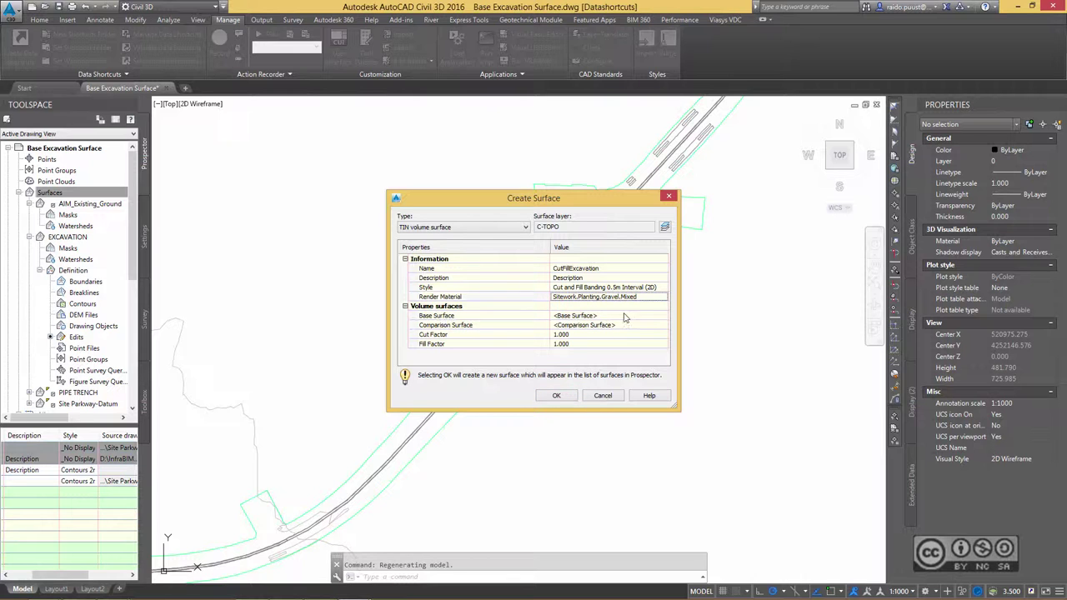
# Set base AIM_Existing_Ground and comparison EXCAVATION, then create the volume surface
pyautogui.click(607, 315)
pyautogui.click(663, 317)
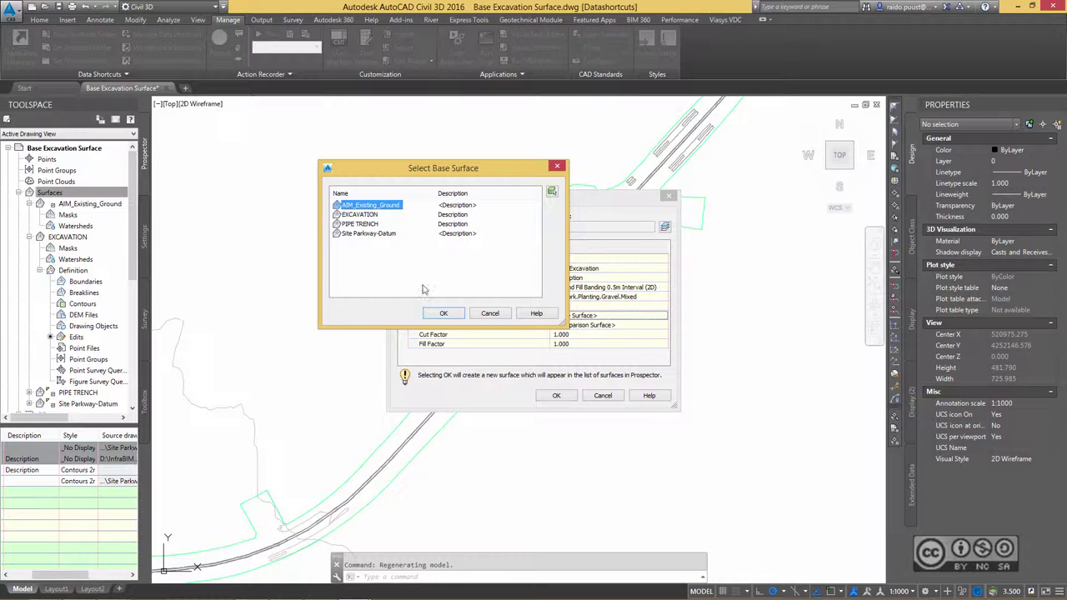
pyautogui.click(442, 314)
pyautogui.click(658, 326)
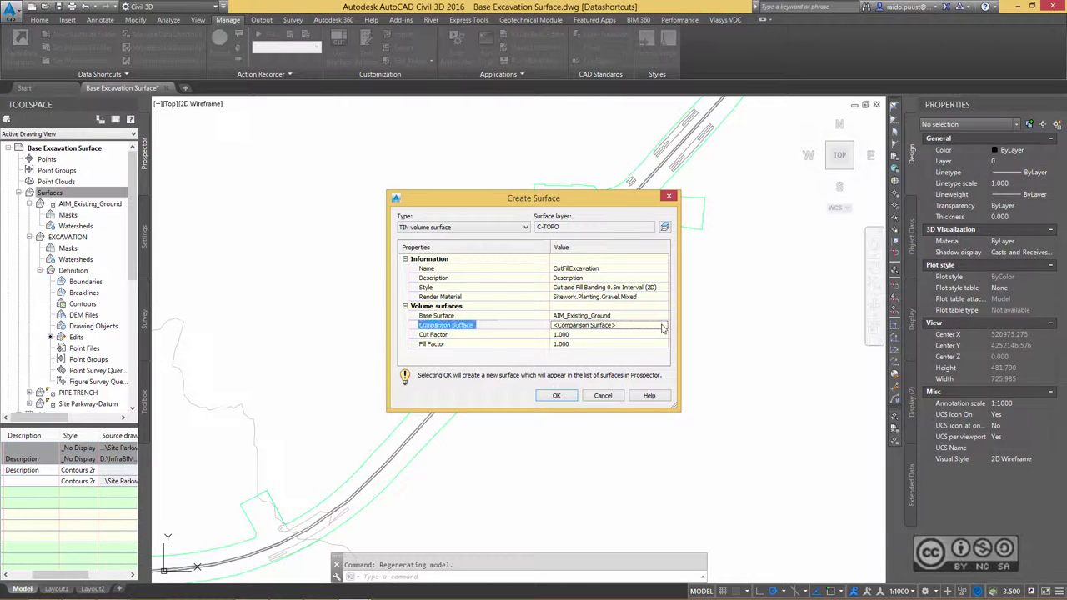
pyautogui.click(663, 325)
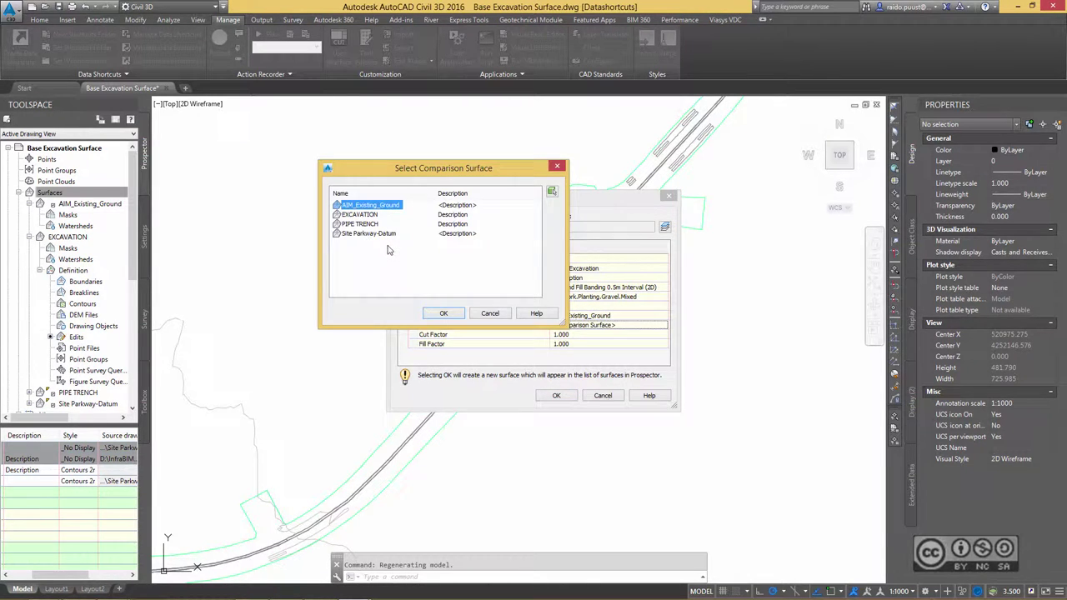
pyautogui.click(401, 215)
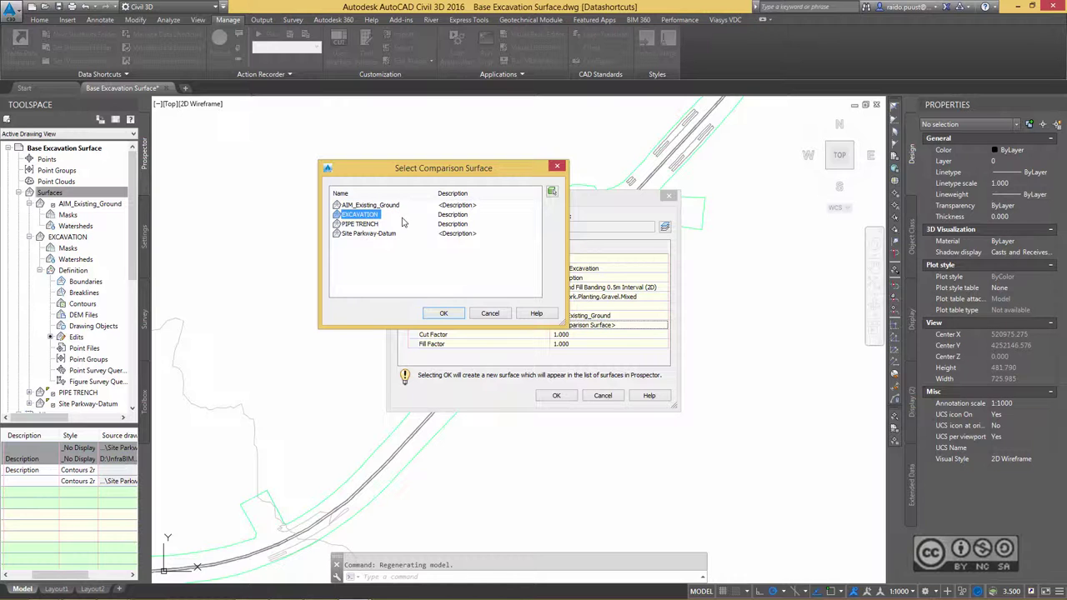
pyautogui.click(443, 314)
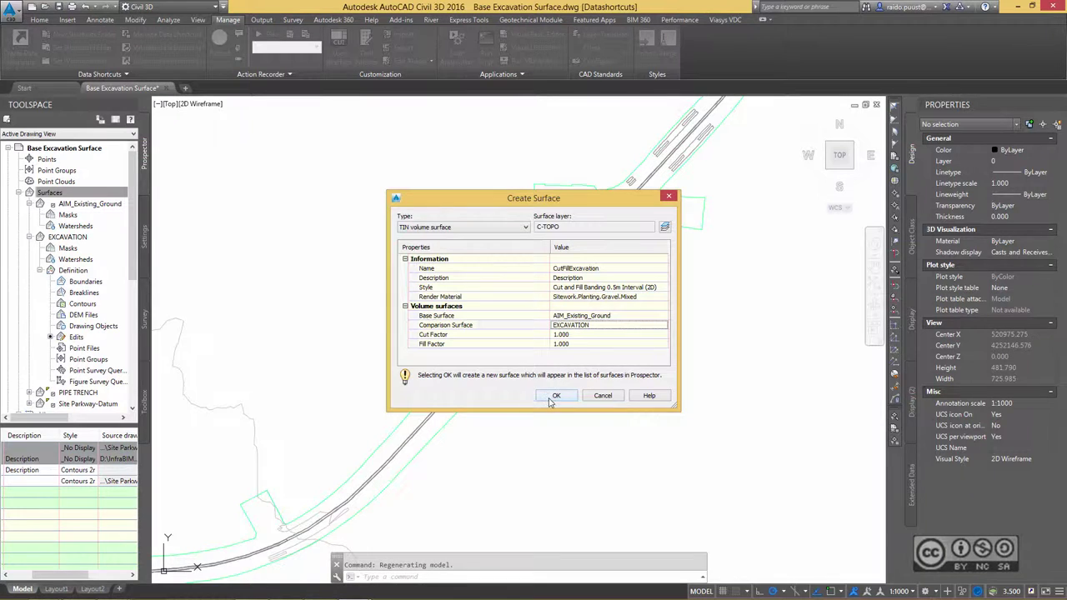
pyautogui.click(551, 397)
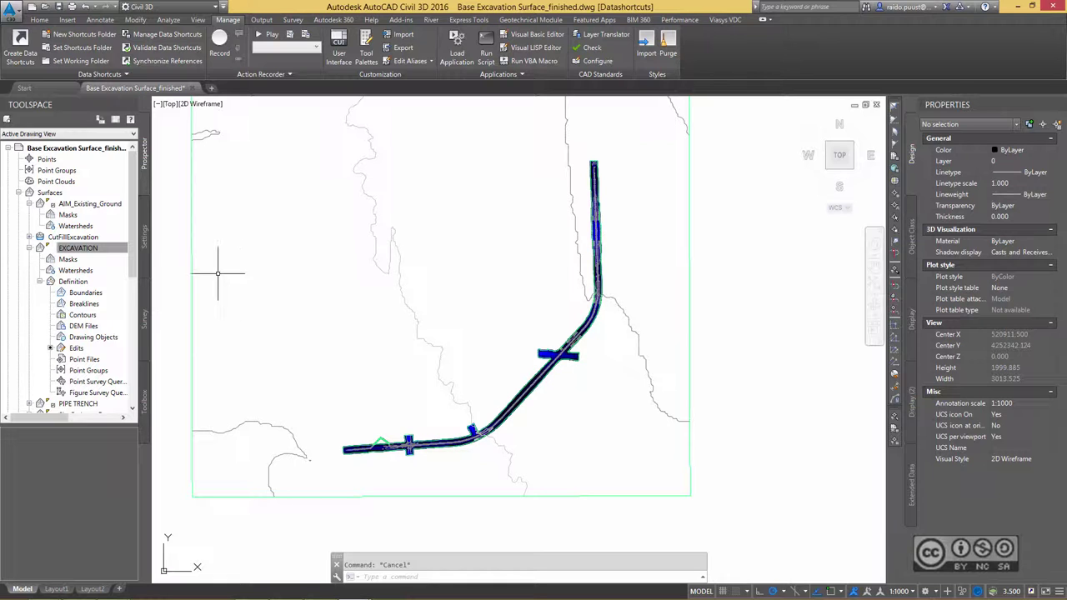
# Select the CutFillExcavation surface and review its properties
pyautogui.click(77, 250)
pyautogui.scroll(4, 564, 358)
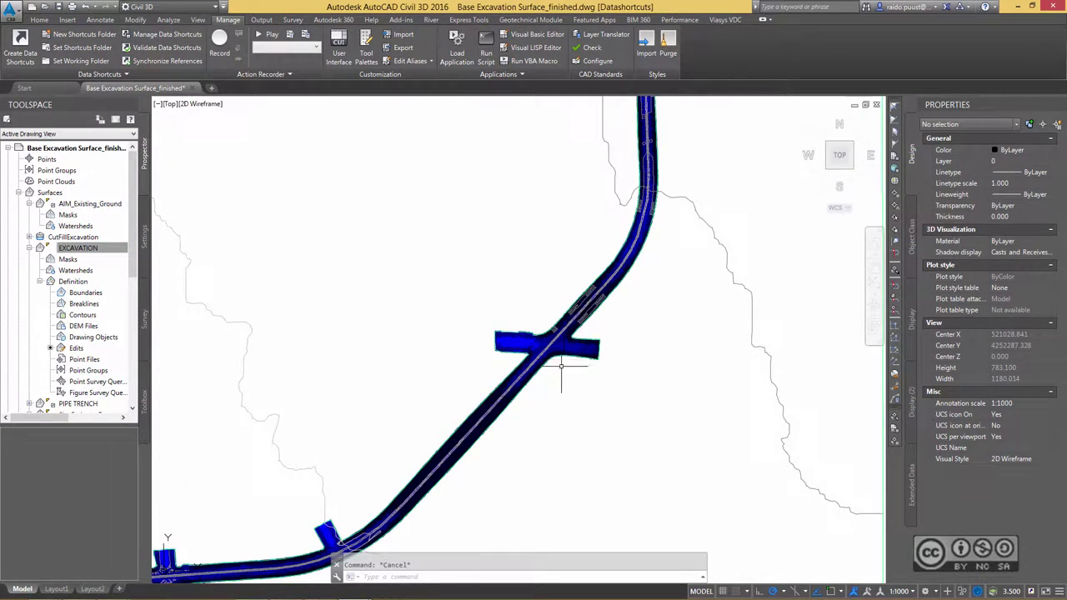
pyautogui.click(515, 343)
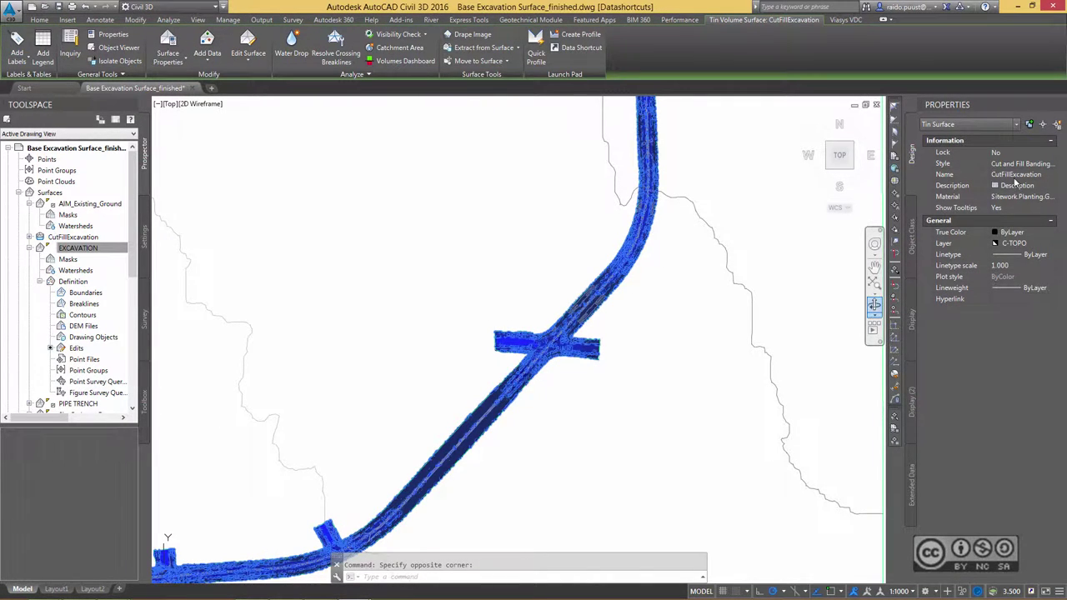
pyautogui.scroll(-4, 504, 290)
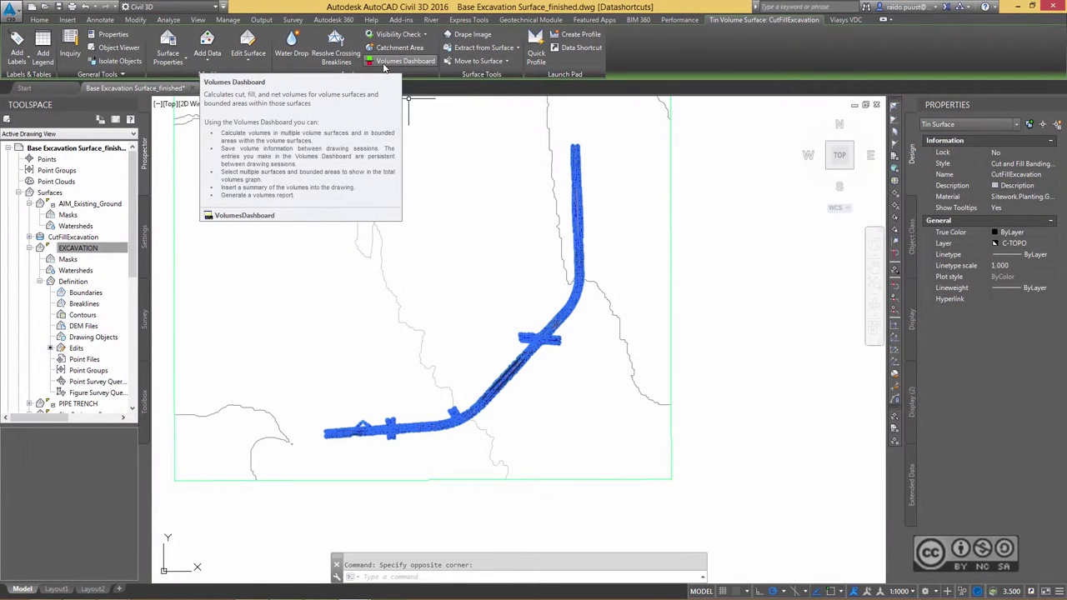
# Clear the surface selection and switch to the Analyze ribbon tab
pyautogui.press('Escape')
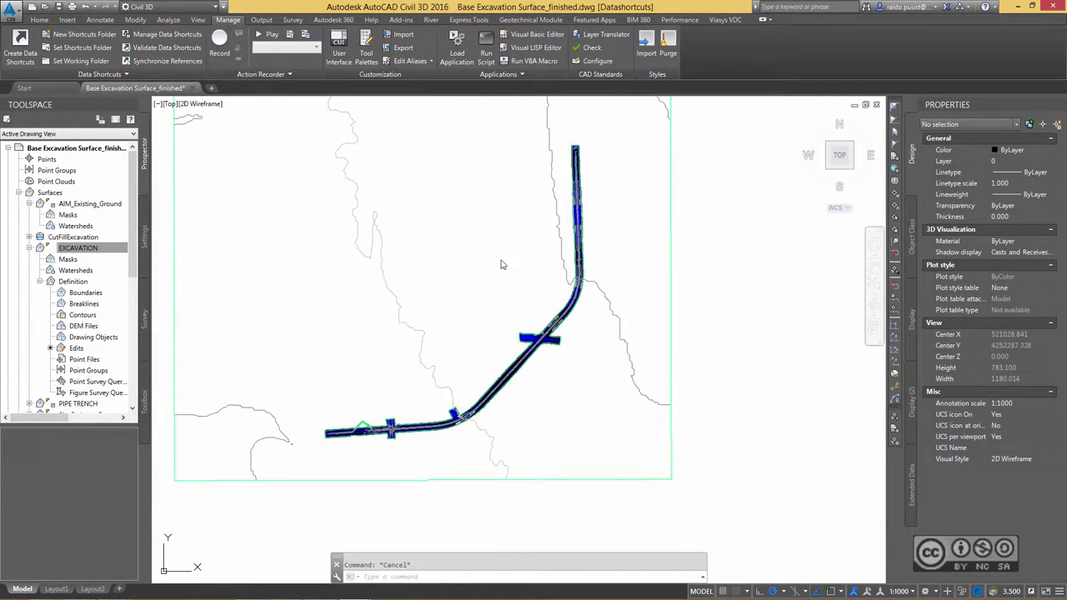
pyautogui.click(497, 243)
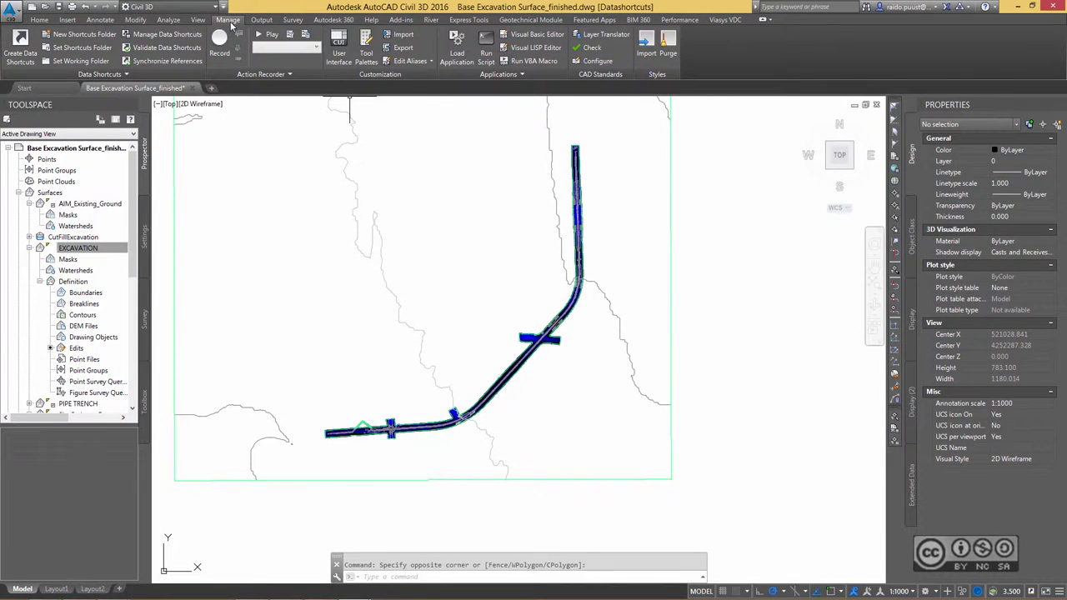
pyautogui.click(169, 19)
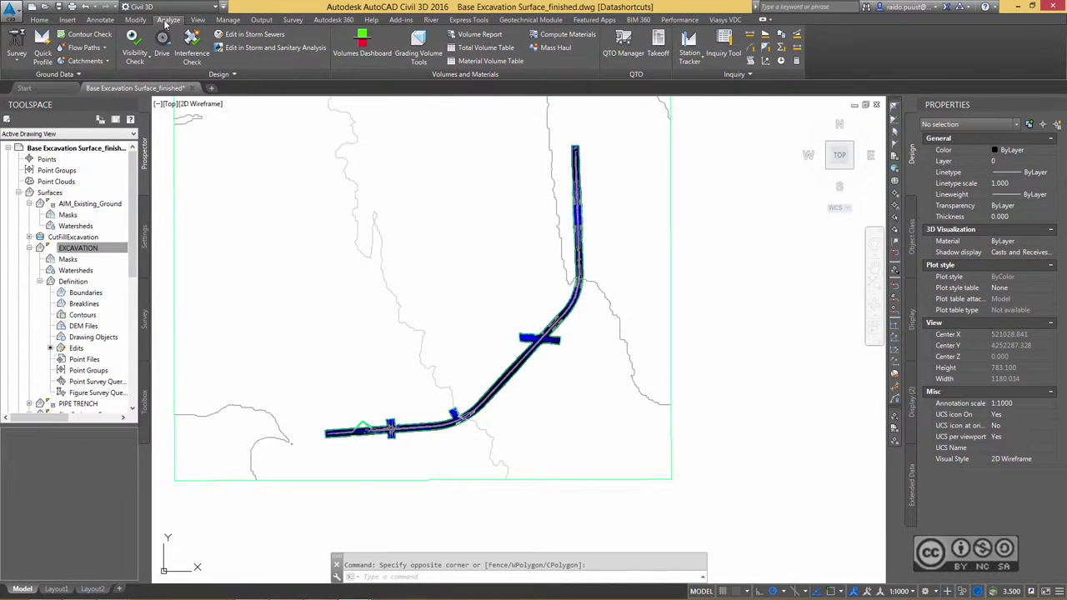
# Add the CutFillExcavation surface to the Volumes Dashboard
pyautogui.click(362, 52)
pyautogui.moveTo(210, 436); pyautogui.dragTo(199, 429)
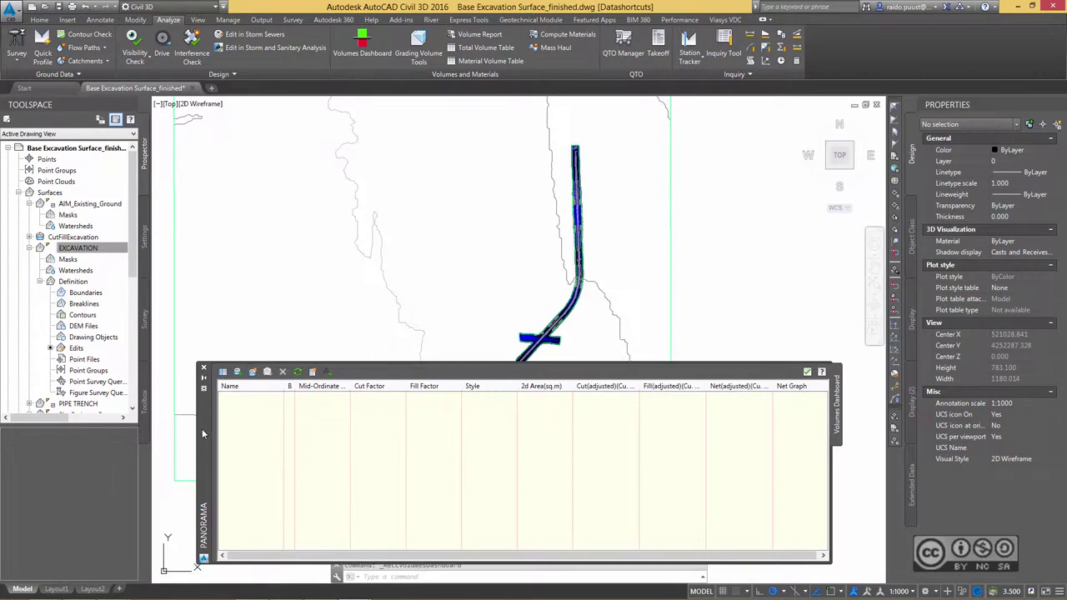
pyautogui.click(237, 366)
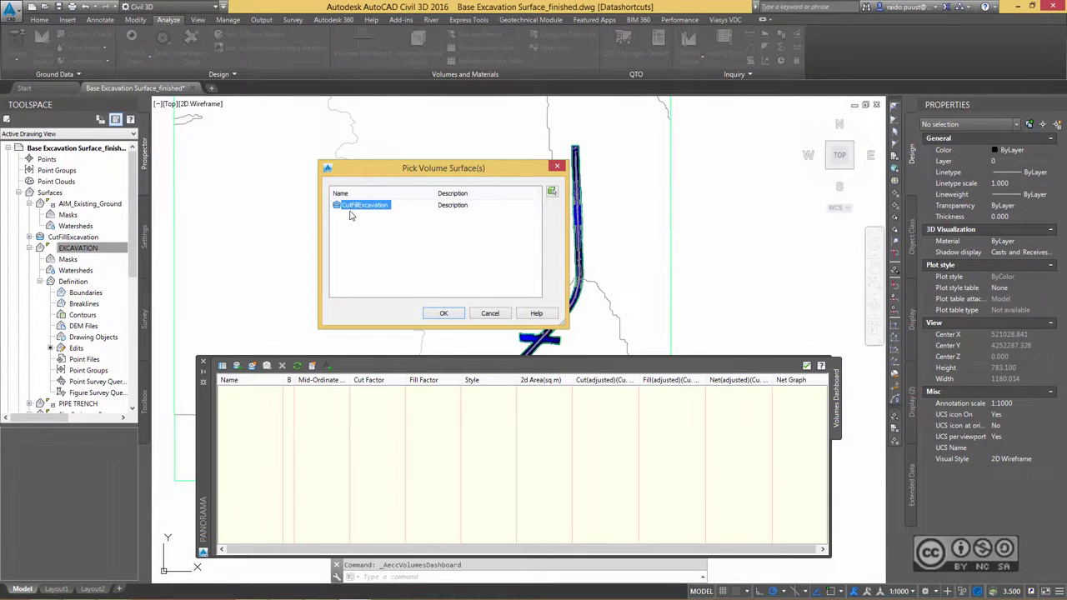
pyautogui.click(443, 313)
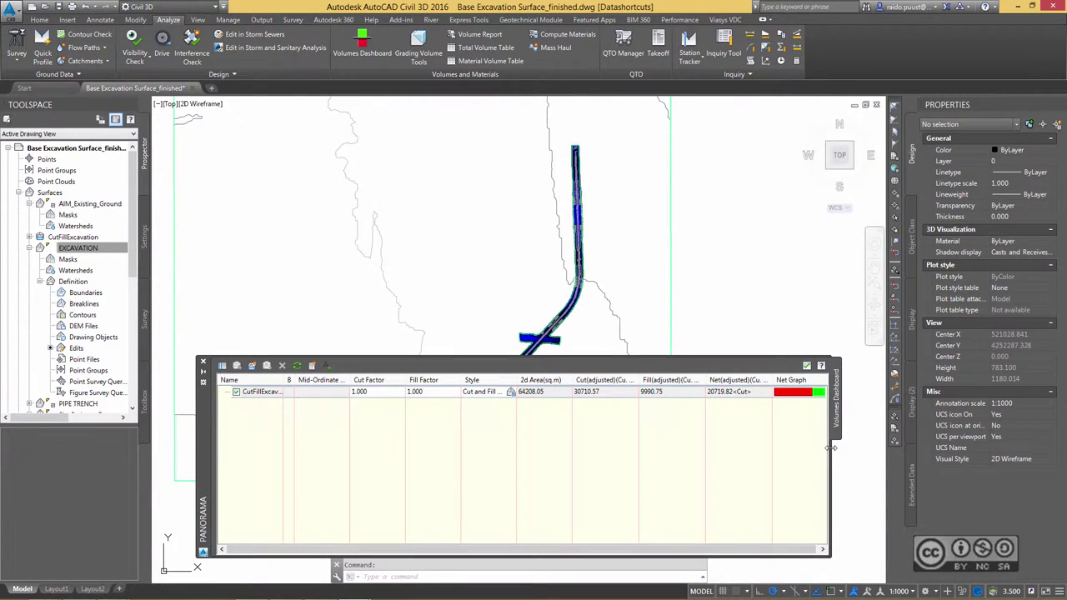
pyautogui.moveTo(831, 447); pyautogui.dragTo(854, 450)
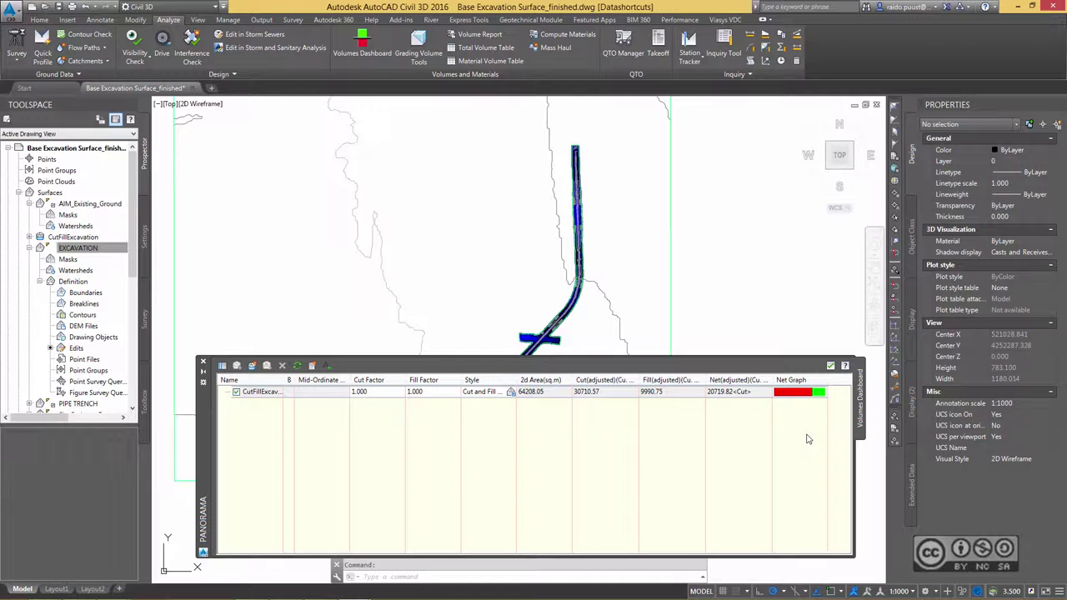
# Insert a Cut/Fill Summary table showing 30710.57 m³ cut, 9990.75 m³ fill and 20719.82 m³ net
pyautogui.click(254, 396)
pyautogui.moveTo(358, 380); pyautogui.dragTo(587, 187, button='middle')
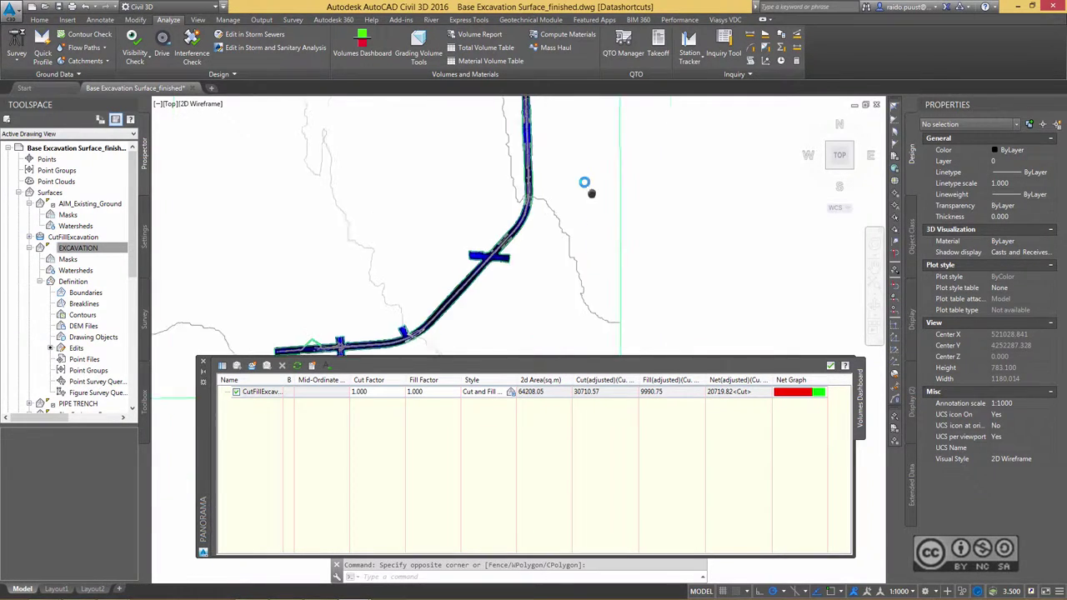
pyautogui.scroll(-5, 549, 249)
pyautogui.moveTo(529, 296); pyautogui.dragTo(546, 234, button='middle')
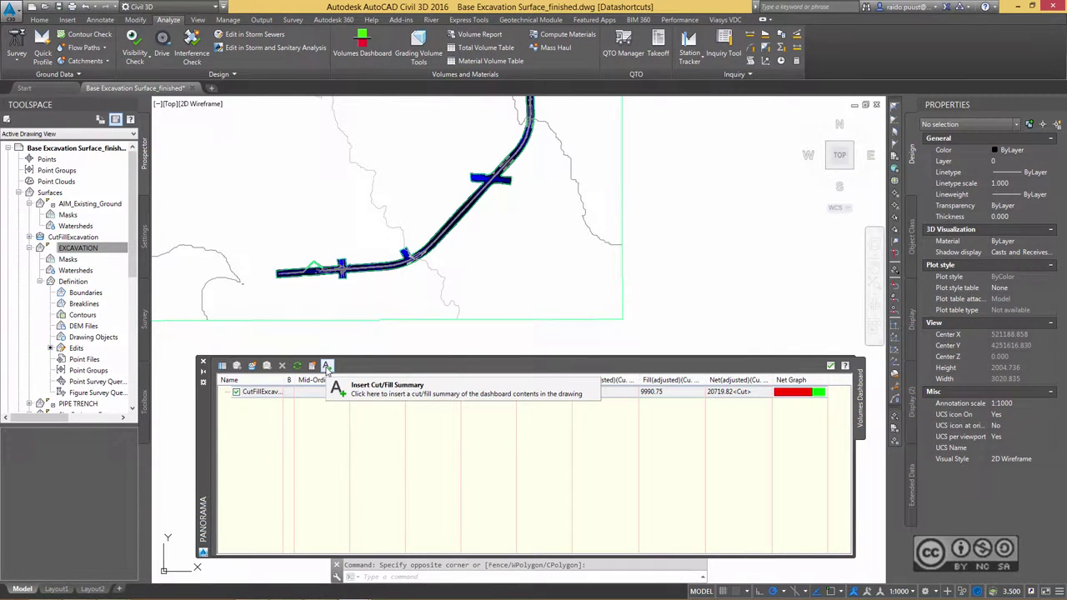
pyautogui.click(326, 366)
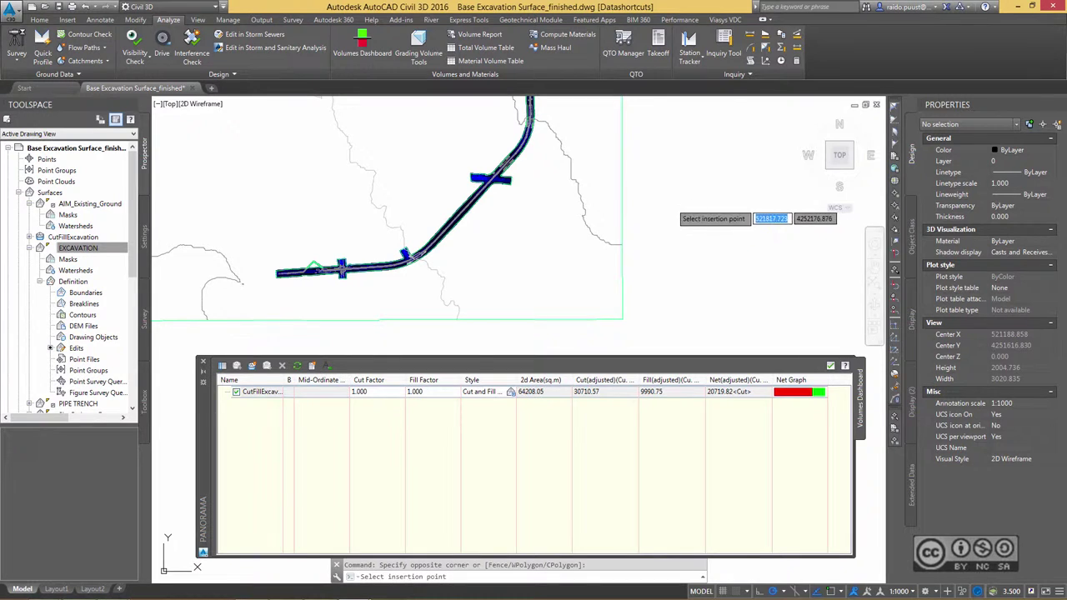
pyautogui.click(677, 213)
# Zoom out so the summary table and the whole road corridor are both visible
pyautogui.moveTo(675, 225); pyautogui.dragTo(653, 167, button='middle')
pyautogui.scroll(-1, 650, 167)
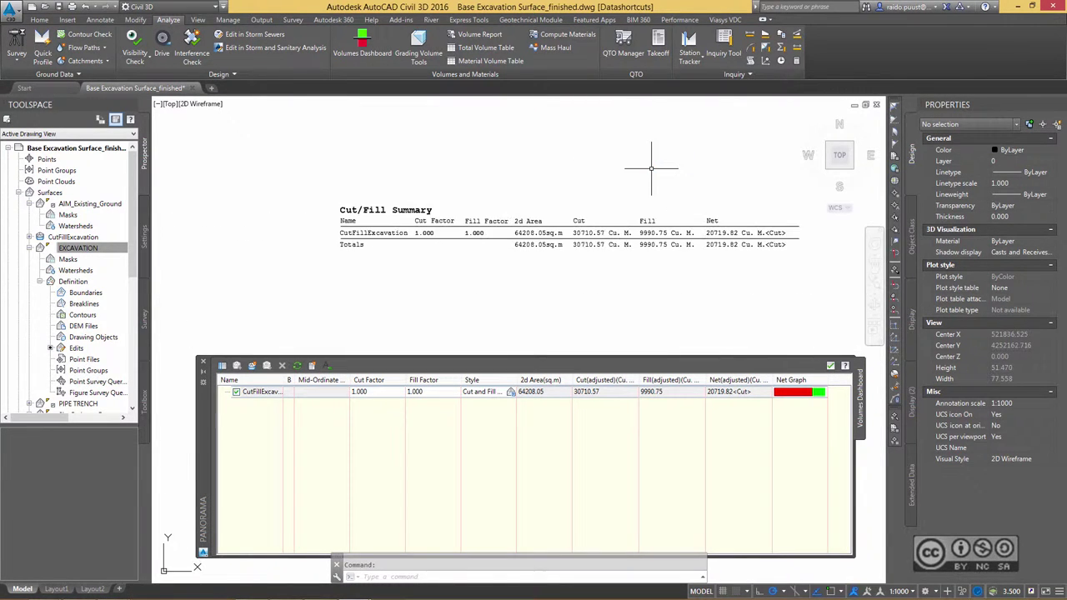
pyautogui.scroll(-2, 423, 291)
pyautogui.scroll(-3, 423, 299)
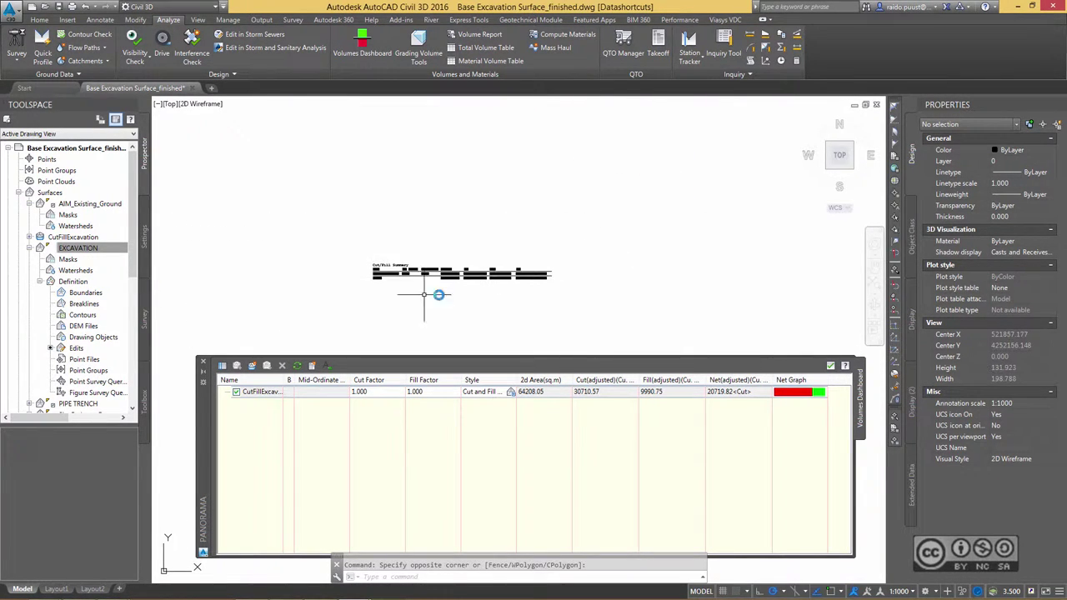
pyautogui.click(480, 286)
pyautogui.scroll(-6, 467, 271)
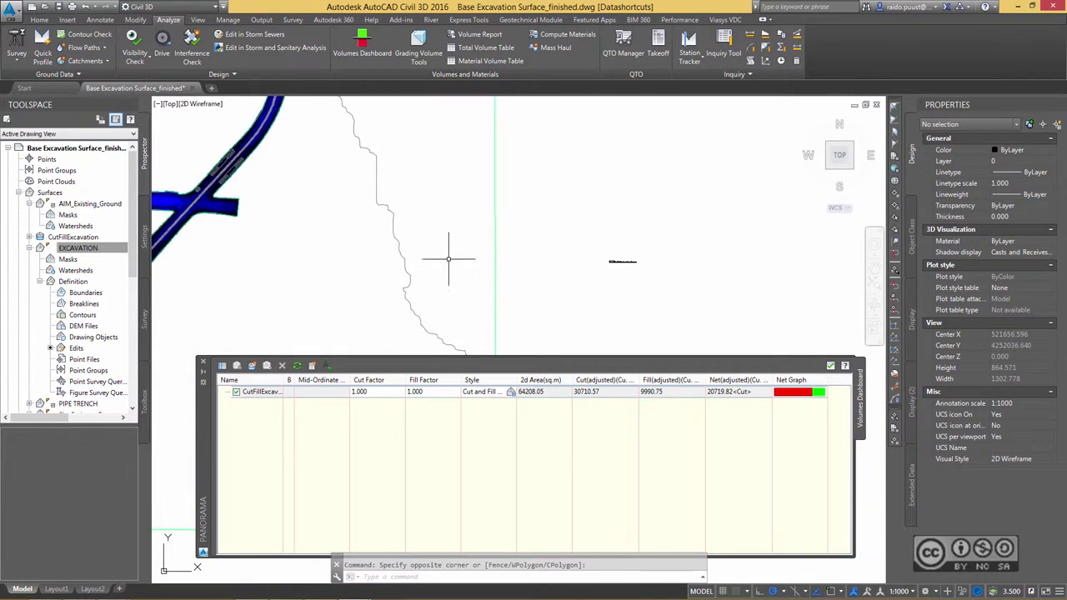
pyautogui.moveTo(452, 257); pyautogui.dragTo(567, 297, button='middle')
pyautogui.scroll(-4, 567, 298)
pyautogui.moveTo(571, 231)
pyautogui.mouseDown(button='middle')
pyautogui.moveTo(545, 269)
pyautogui.moveTo(575, 231)
pyautogui.mouseUp(button='middle')
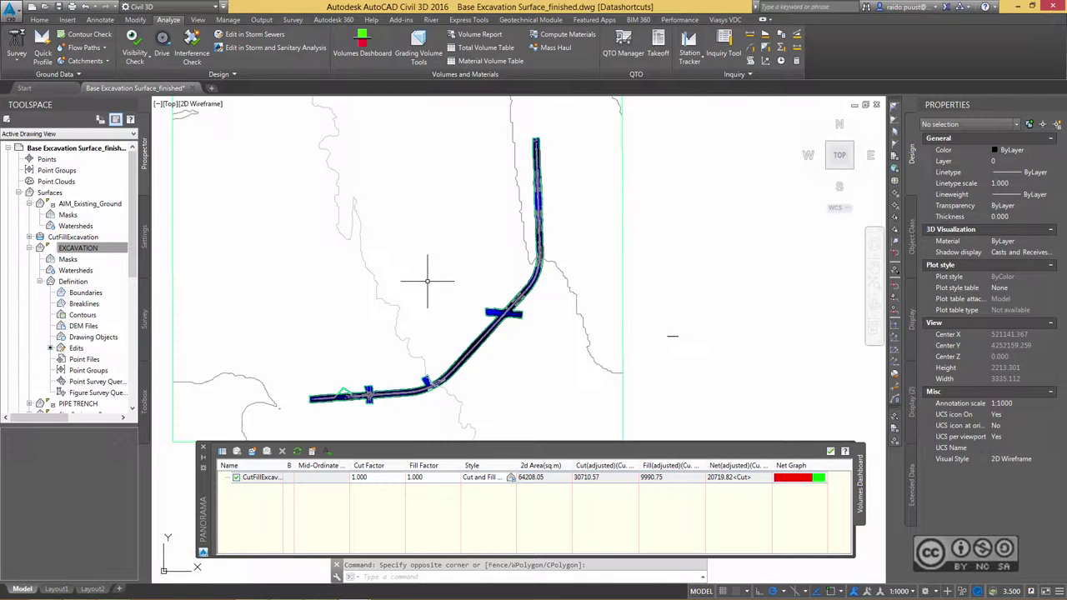
# Draw a rectangle (REC) framing the north end of the excavation corridor
pyautogui.press('Escape')
pyautogui.write('rec')
pyautogui.press('Return')
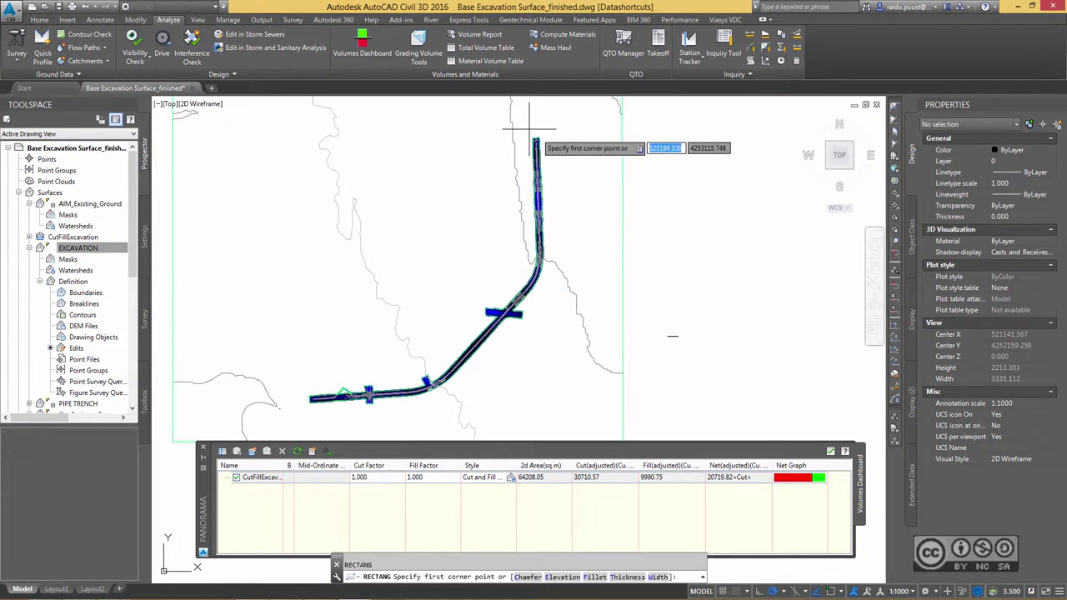
pyautogui.click(521, 129)
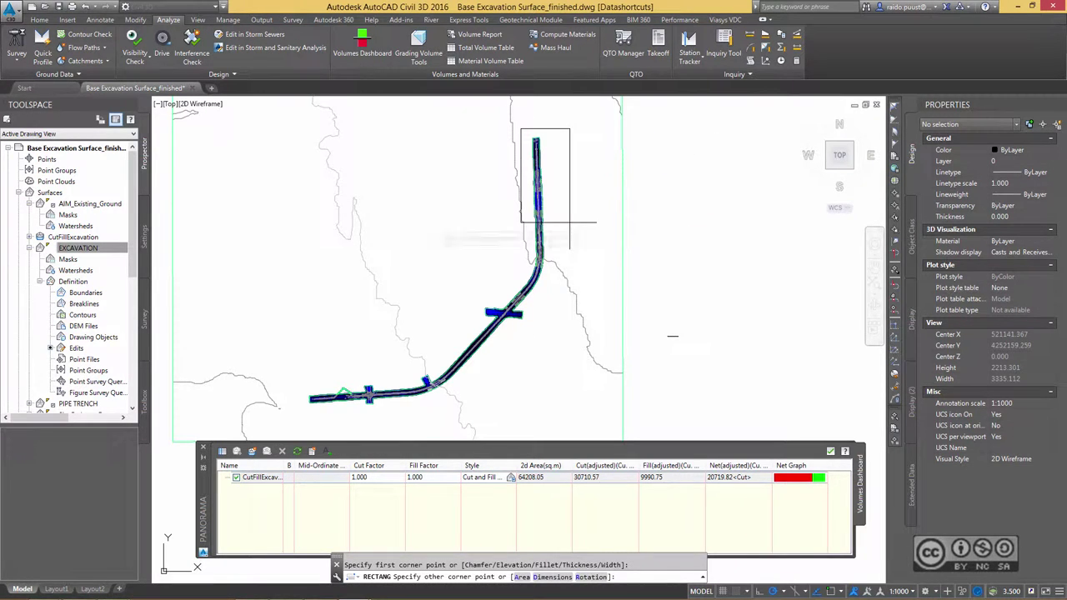
pyautogui.click(562, 217)
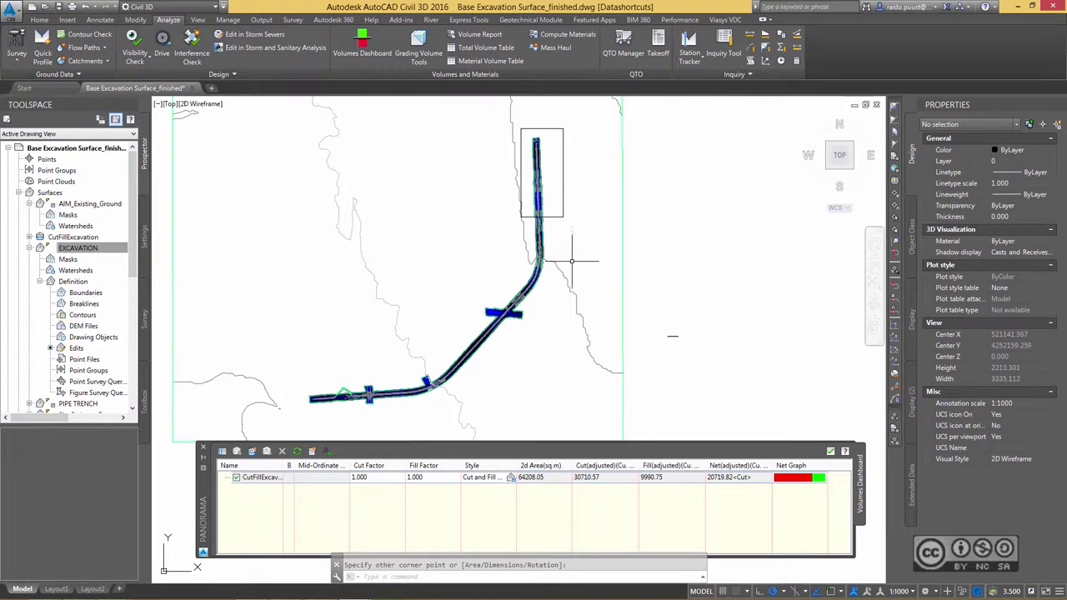
pyautogui.write('pl')
pyautogui.press('Return')
pyautogui.click(562, 217)
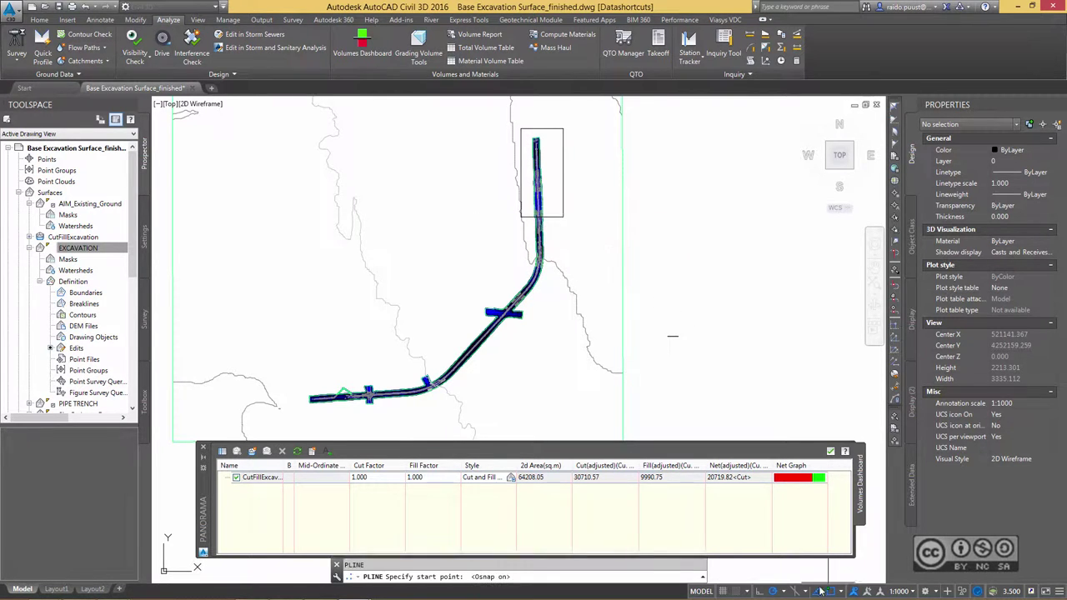
pyautogui.press('Escape')
# Draw the remaining rectangles along the corridor and select the CutFillExcavation dashboard entry
pyautogui.write('rec')
pyautogui.press('Return')
pyautogui.click(563, 216)
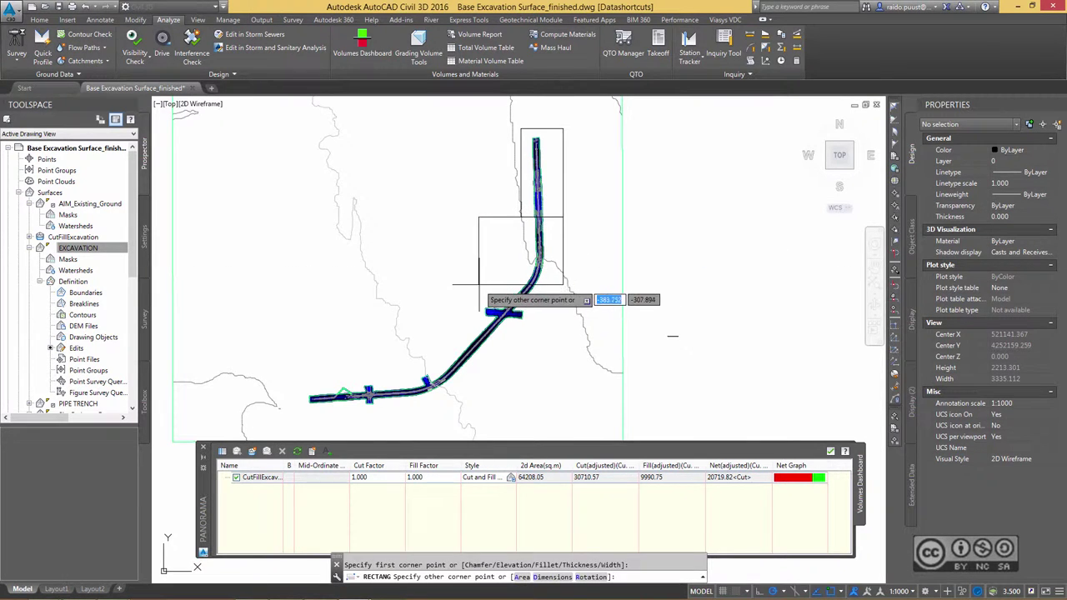
pyautogui.click(492, 275)
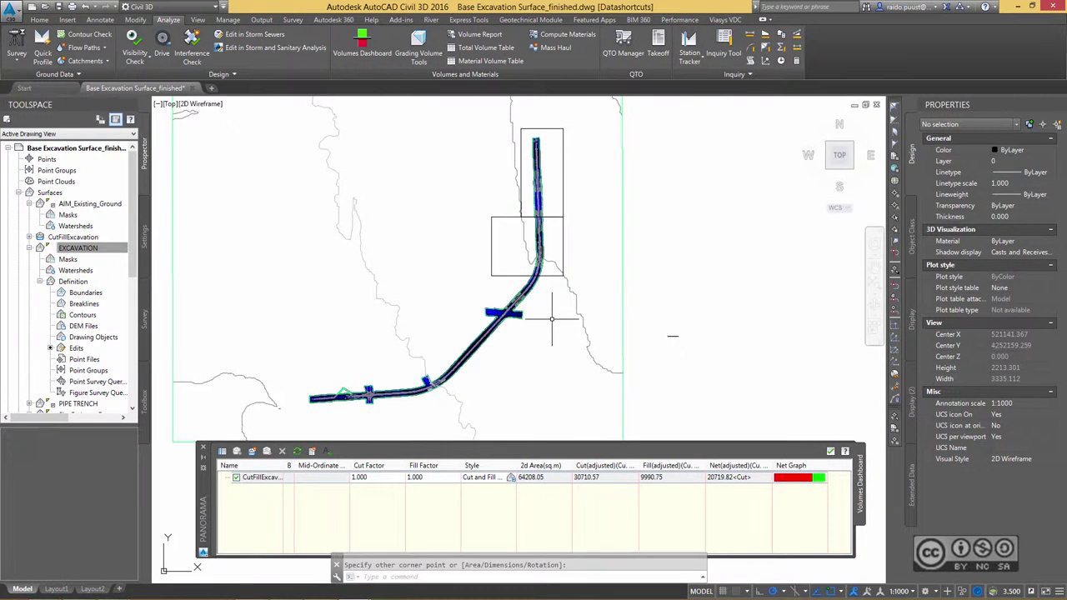
pyautogui.moveTo(550, 318); pyautogui.dragTo(592, 290, button='middle')
pyautogui.click(475, 302)
pyautogui.press('space')
pyautogui.click(548, 301)
pyautogui.click(450, 376)
pyautogui.click(450, 394)
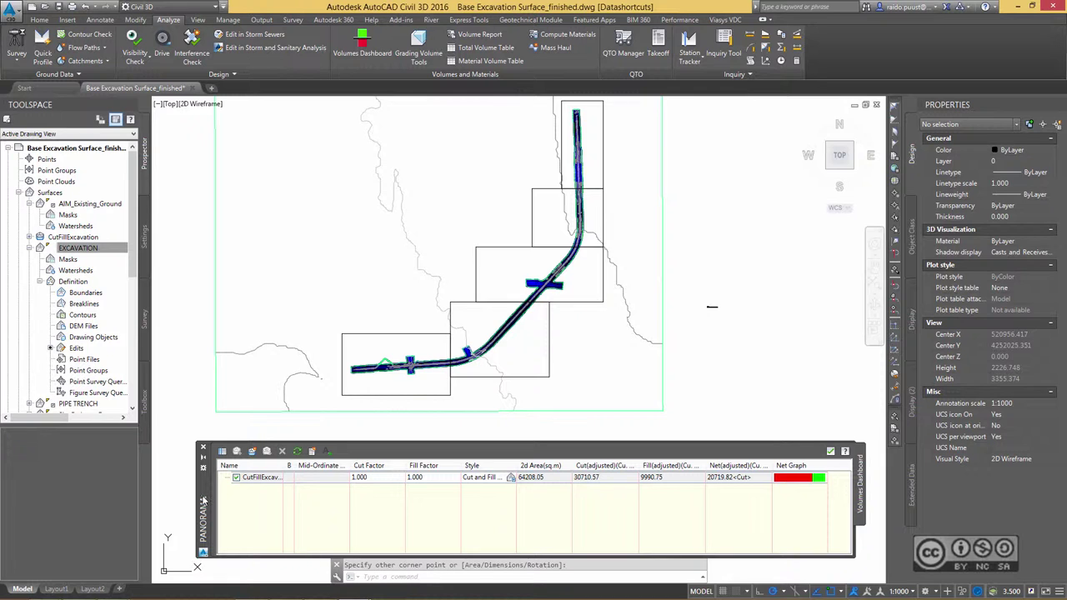
pyautogui.click(263, 480)
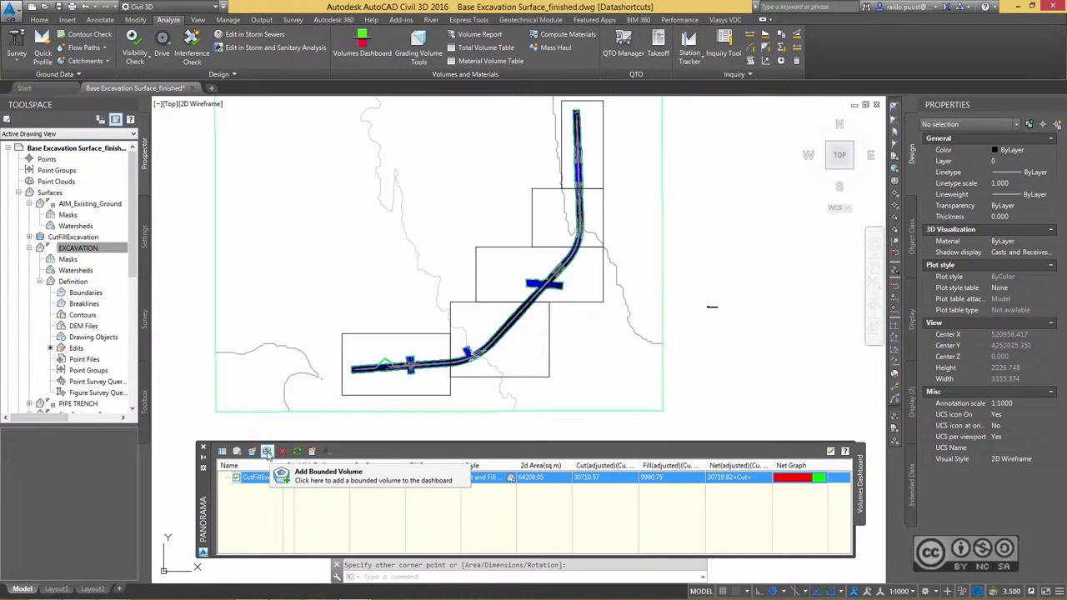
# Add a bounded volume to CutFillExcavation using the zone rectangles as boundaries
pyautogui.press('Escape')
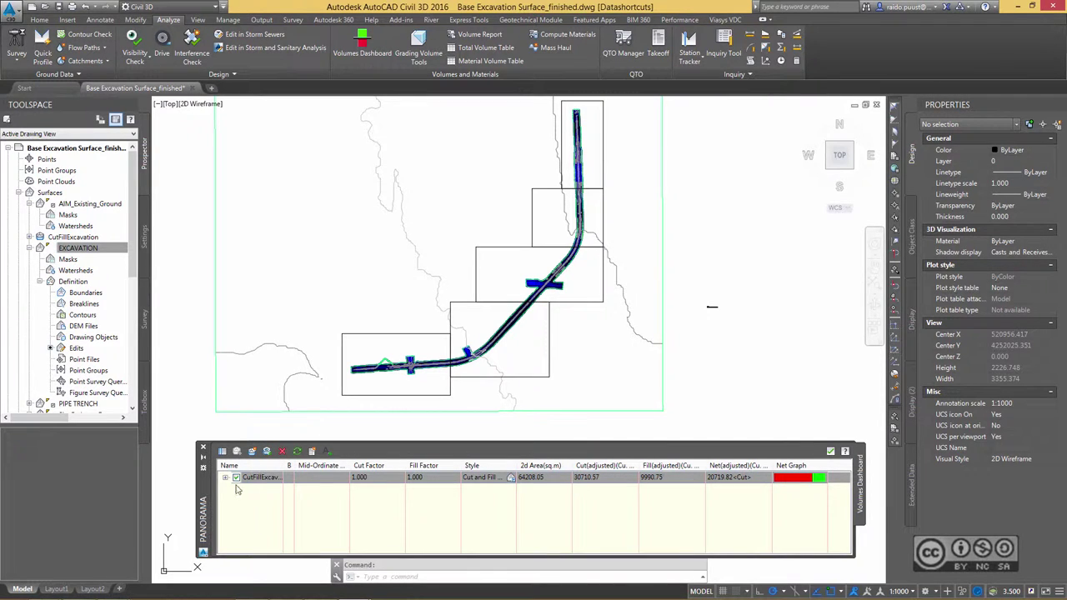
pyautogui.click(267, 452)
pyautogui.click(603, 215)
# Expand CutFillExcavation and review each of the five zone volumes and outlines
pyautogui.click(225, 478)
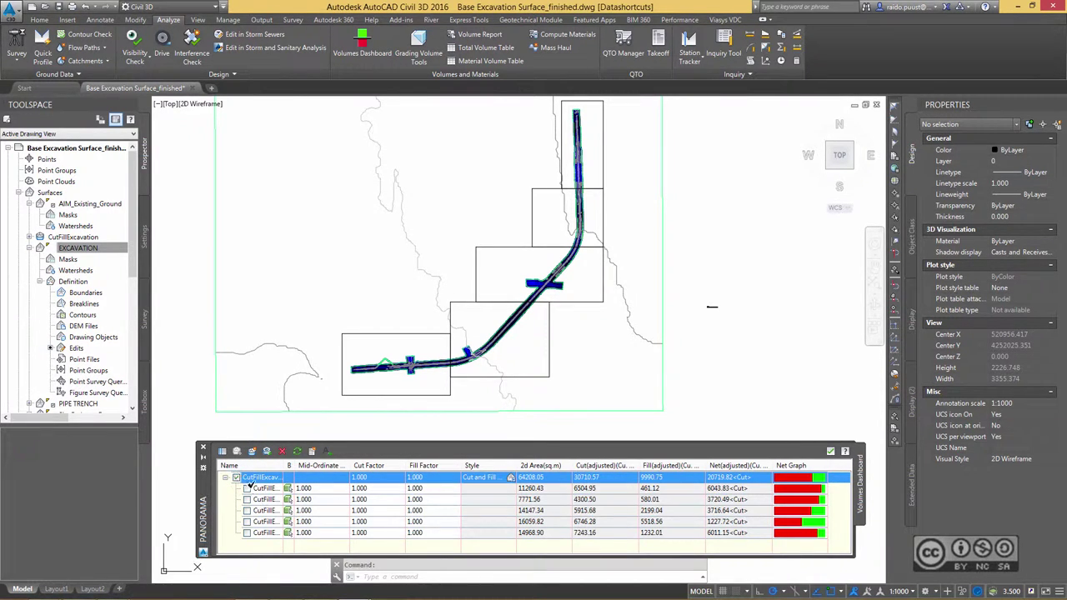
pyautogui.click(263, 488)
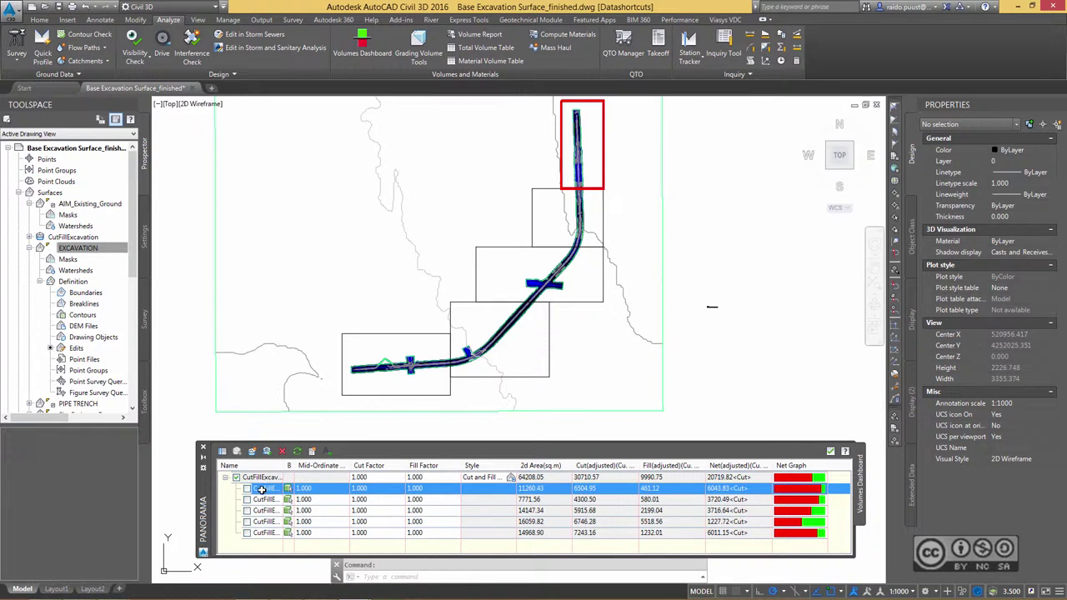
pyautogui.click(263, 509)
pyautogui.click(267, 522)
pyautogui.click(265, 532)
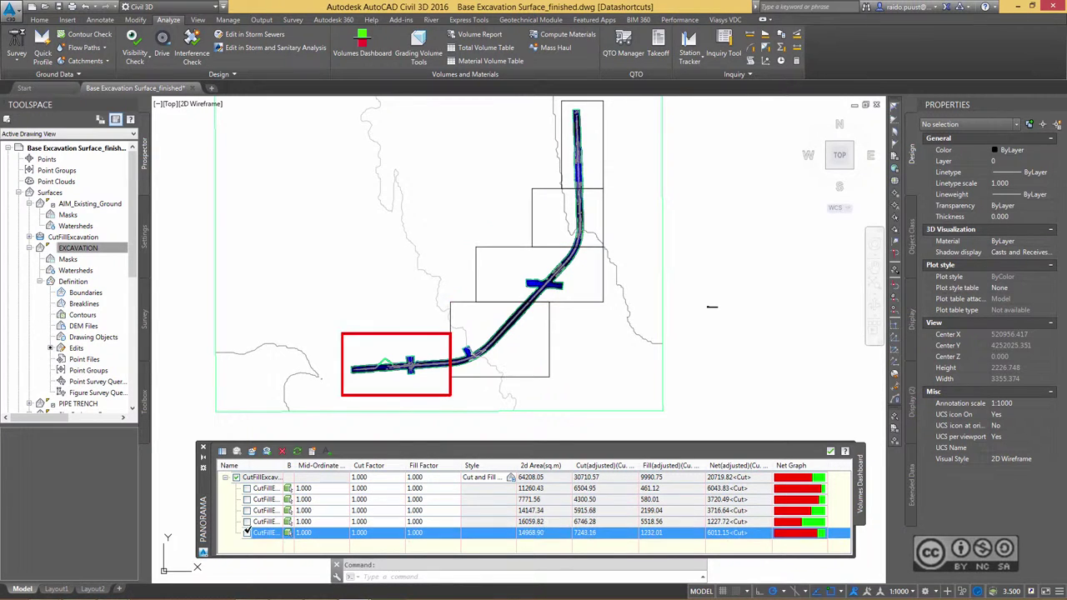
pyautogui.click(250, 522)
pyautogui.click(250, 510)
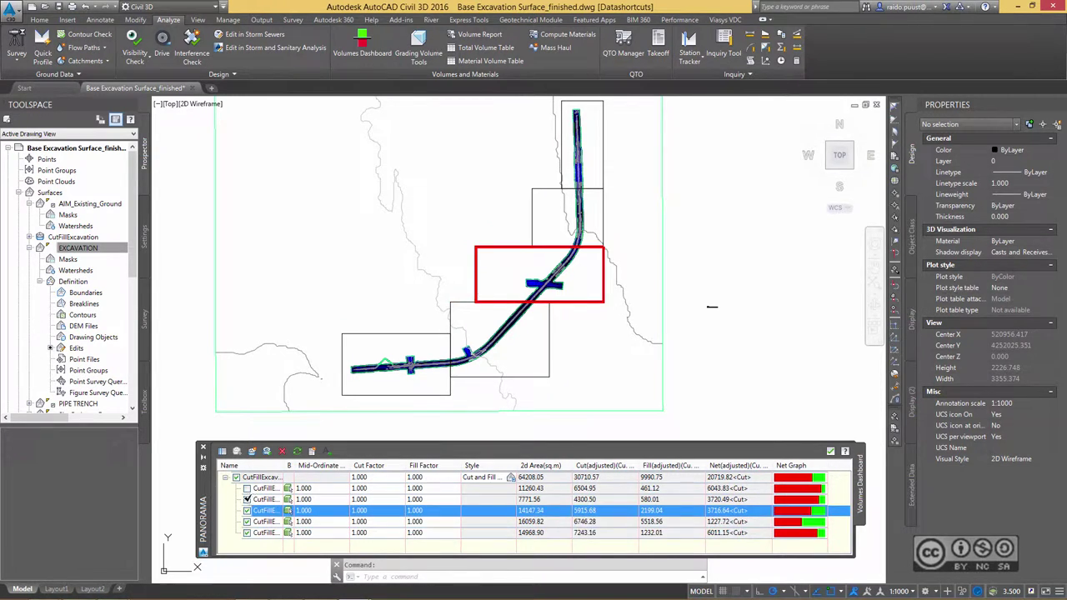
pyautogui.click(248, 498)
pyautogui.click(249, 489)
pyautogui.click(245, 477)
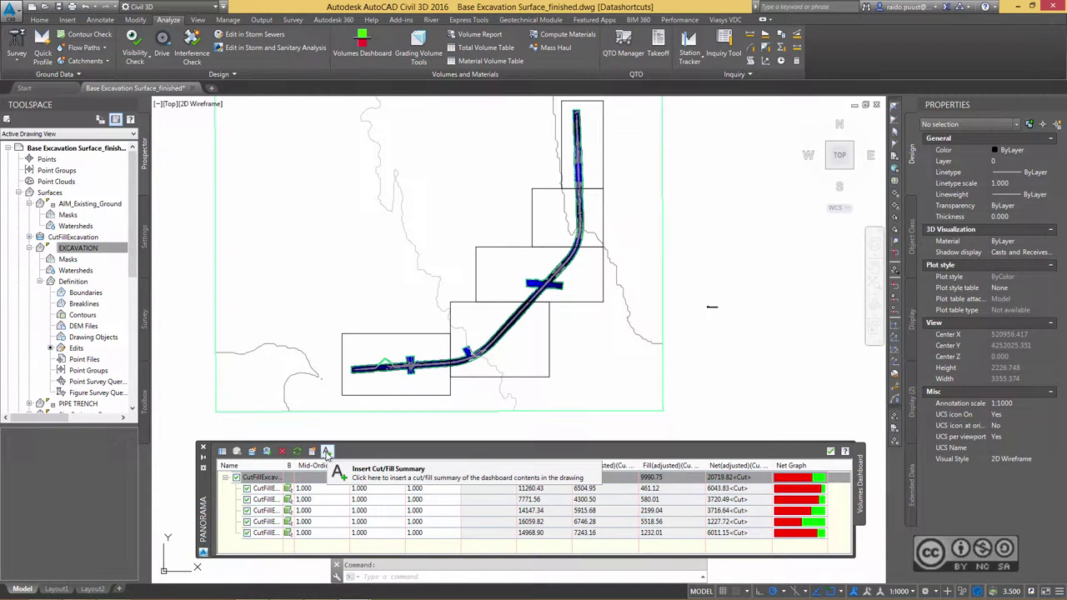
# Place a Cut/Fill Summary table with the zone volumes in the drawing
pyautogui.click(327, 452)
pyautogui.click(695, 283)
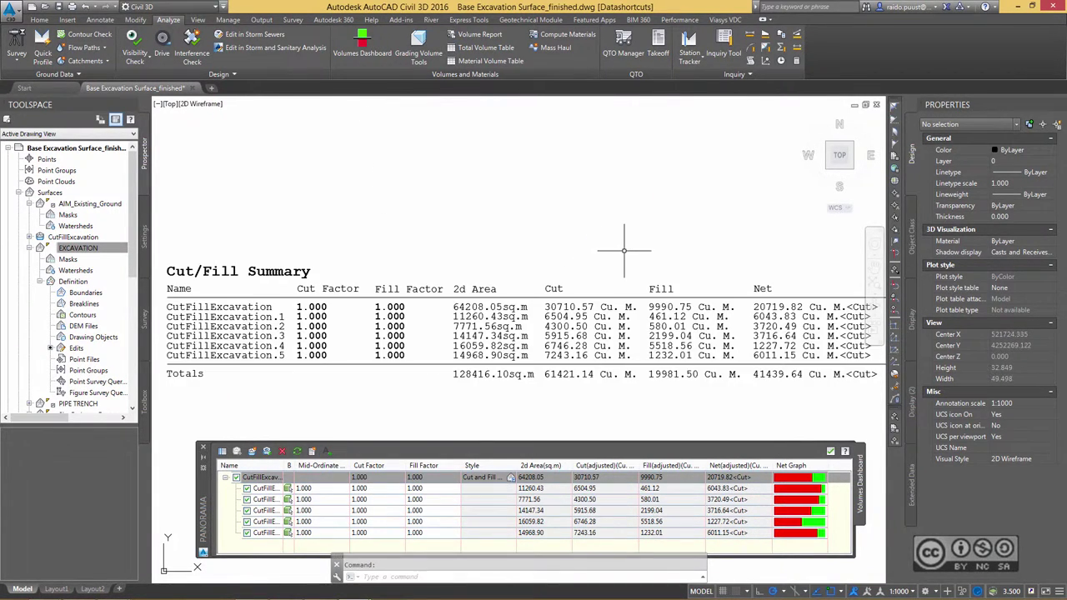
pyautogui.moveTo(623, 250); pyautogui.dragTo(612, 303, button='middle')
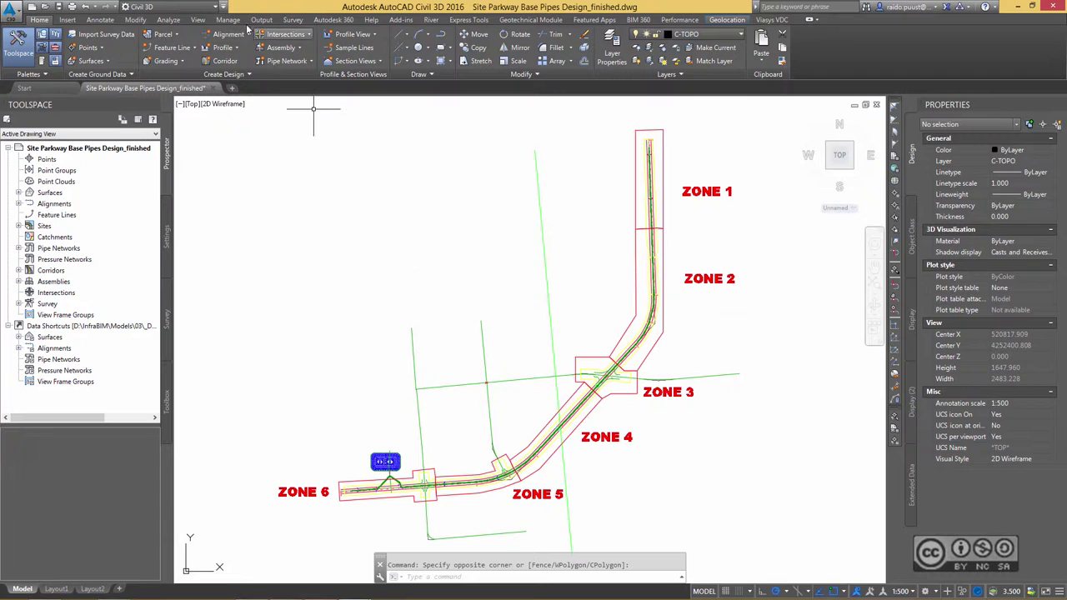
# Switch to the Analyze ribbon tab in the Site Parkway Base Pipes Design drawing
pyautogui.click(168, 19)
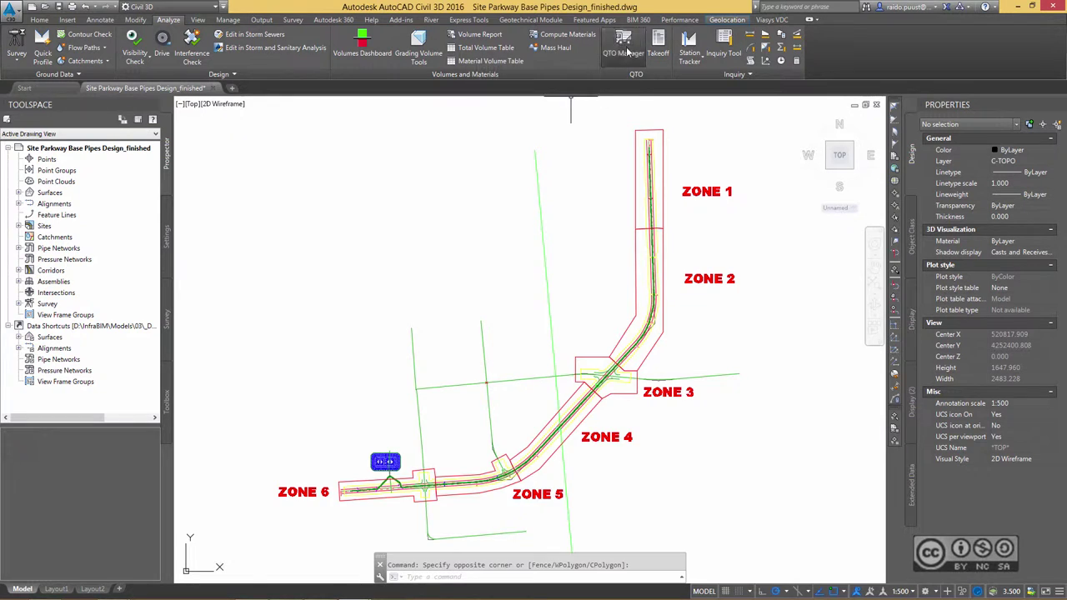
# Open the QTO Manager with the Pipe Network pay items and view zones 3 to 6
pyautogui.click(627, 51)
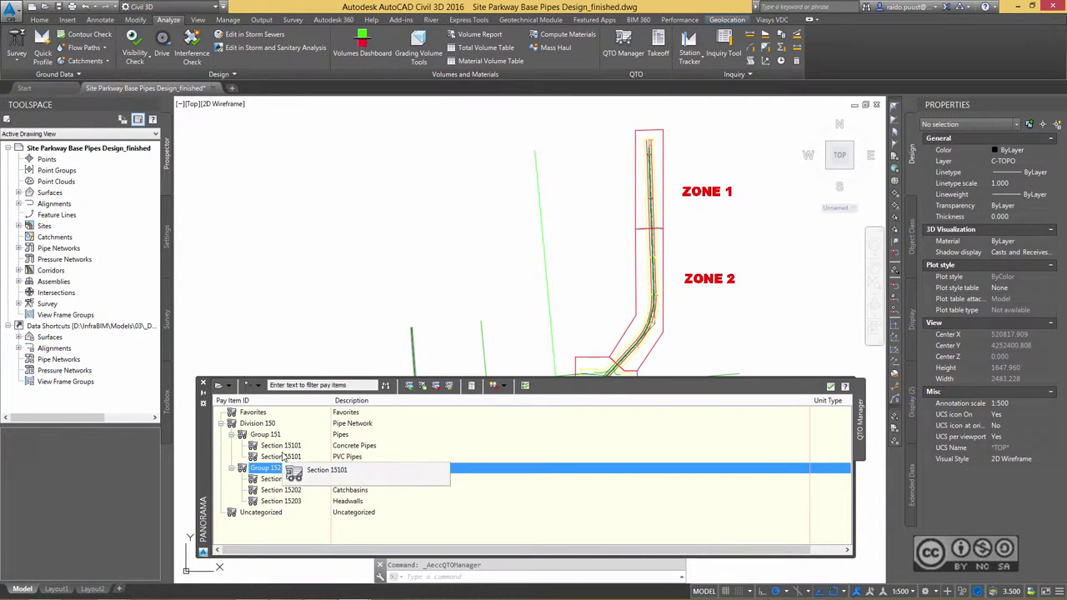
pyautogui.click(227, 386)
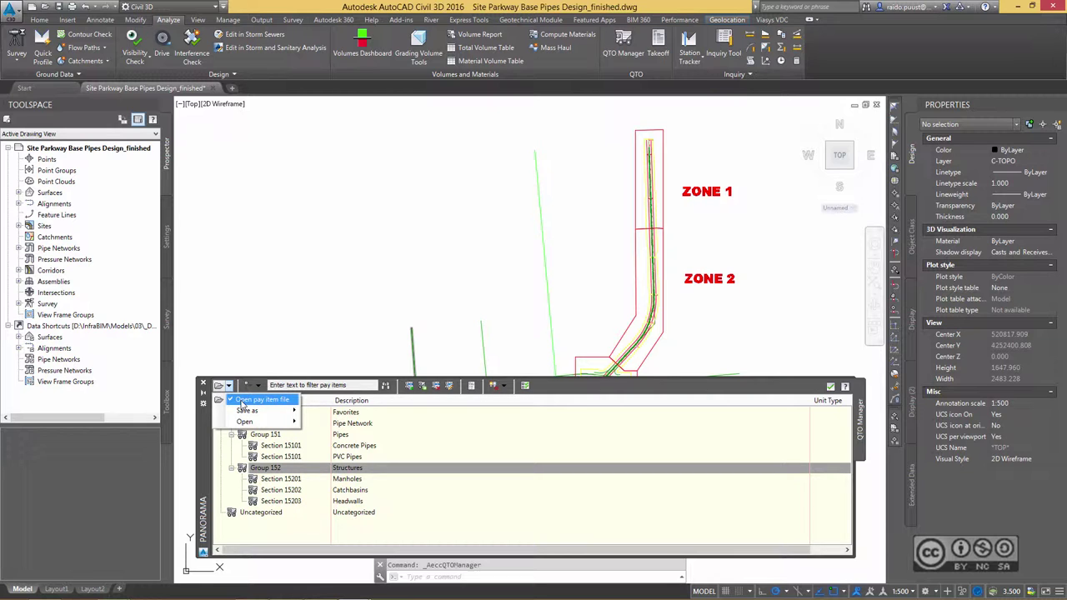
pyautogui.click(283, 466)
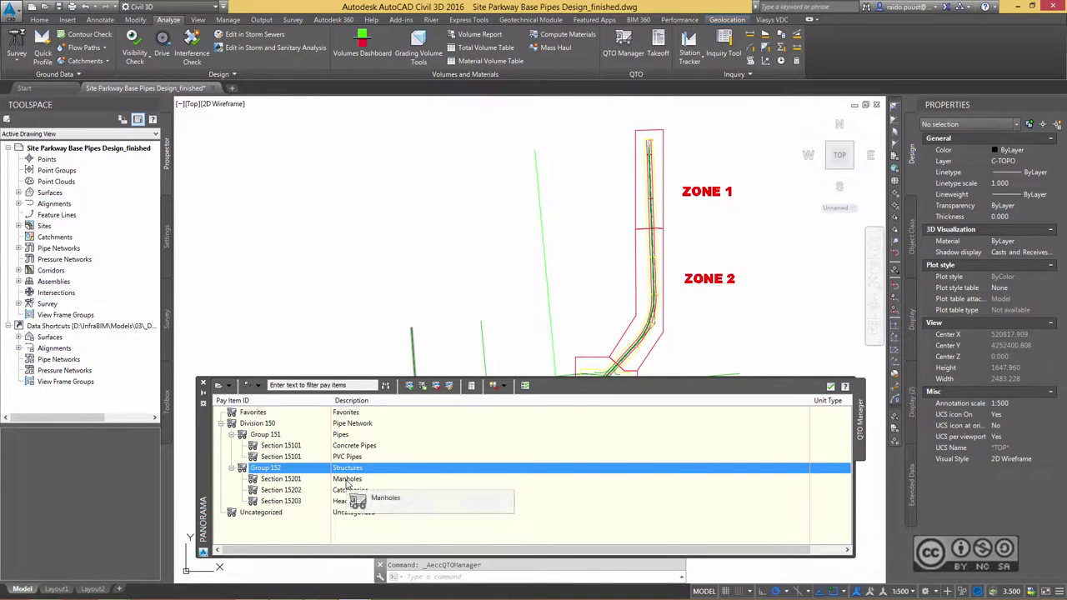
pyautogui.moveTo(436, 300); pyautogui.dragTo(438, 271, button='middle')
pyautogui.click(319, 374)
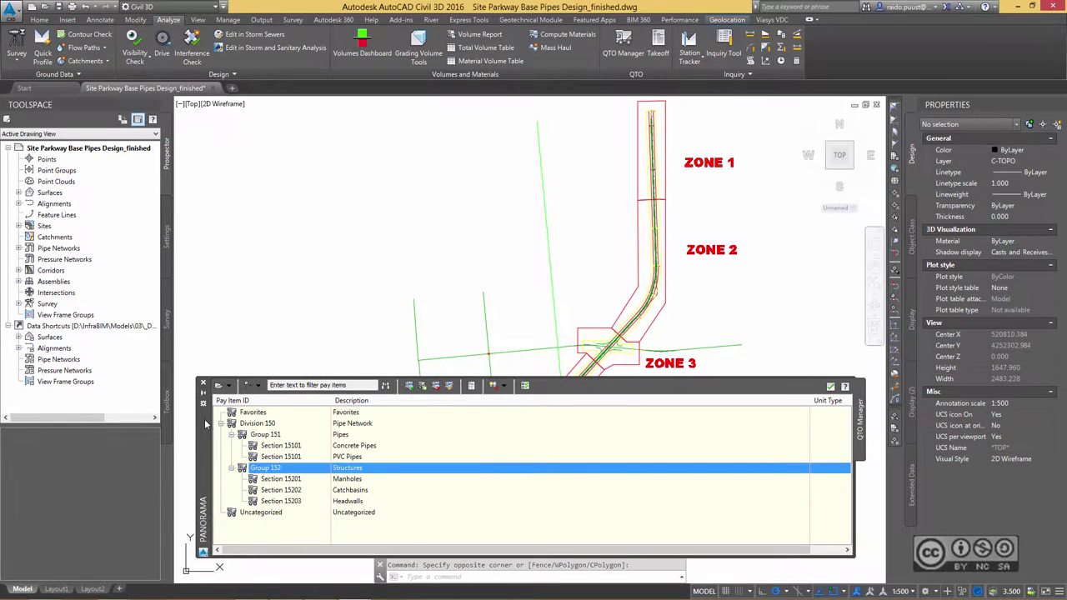
pyautogui.moveTo(205, 423); pyautogui.dragTo(198, 435)
pyautogui.moveTo(451, 285); pyautogui.dragTo(452, 226, button='middle')
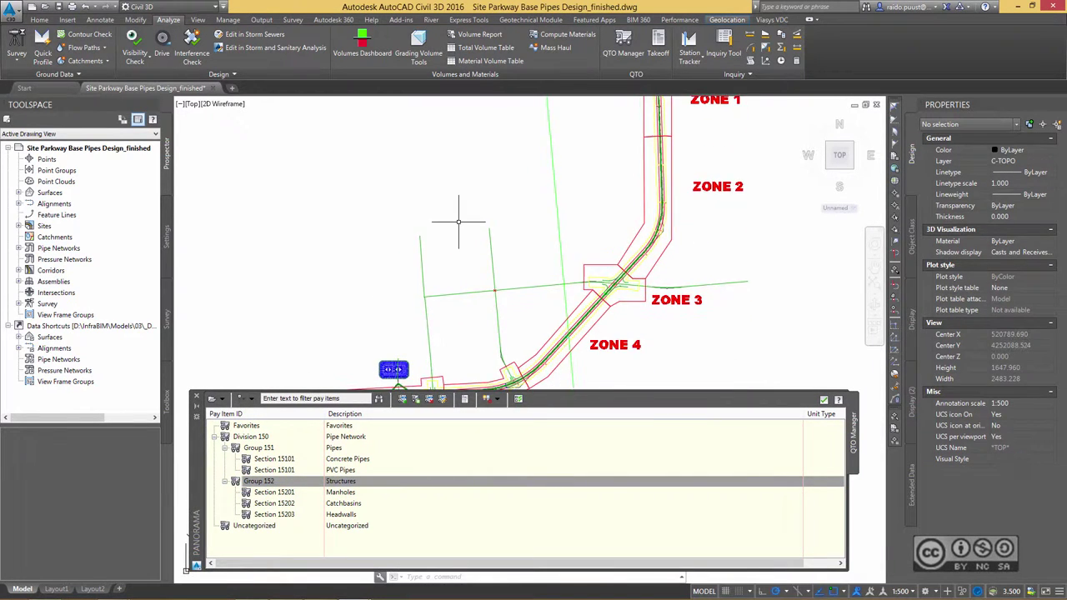
pyautogui.scroll(-2, 452, 225)
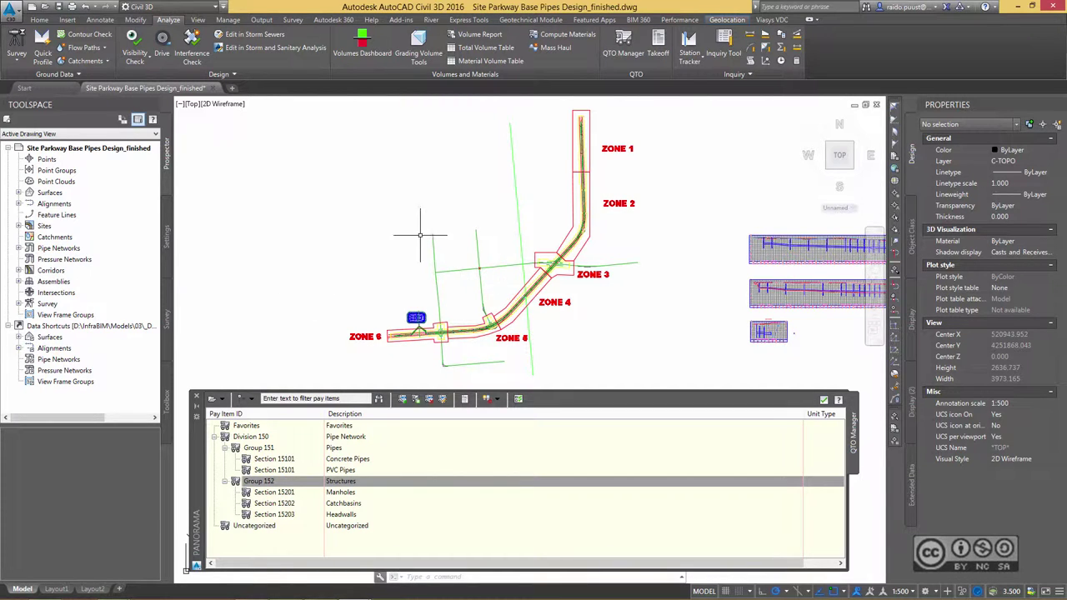
# Expand Pipe Networks > STM in Prospector and select its Structures
pyautogui.click(19, 248)
pyautogui.rightClick(76, 281)
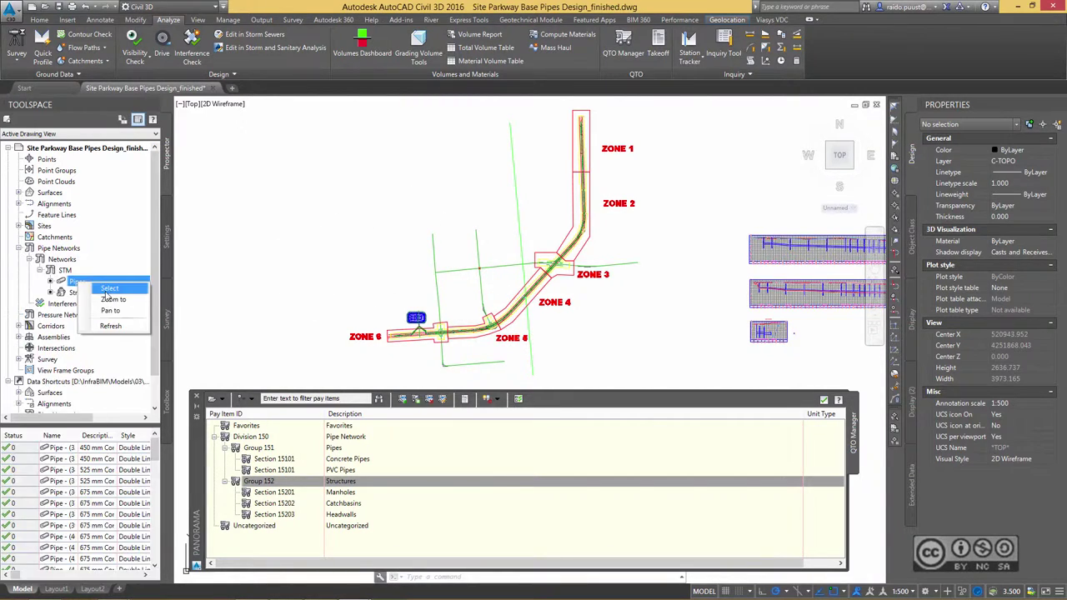
pyautogui.click(107, 287)
pyautogui.rightClick(87, 292)
# Isolate the selected STM network objects and zoom in on them
pyautogui.click(107, 300)
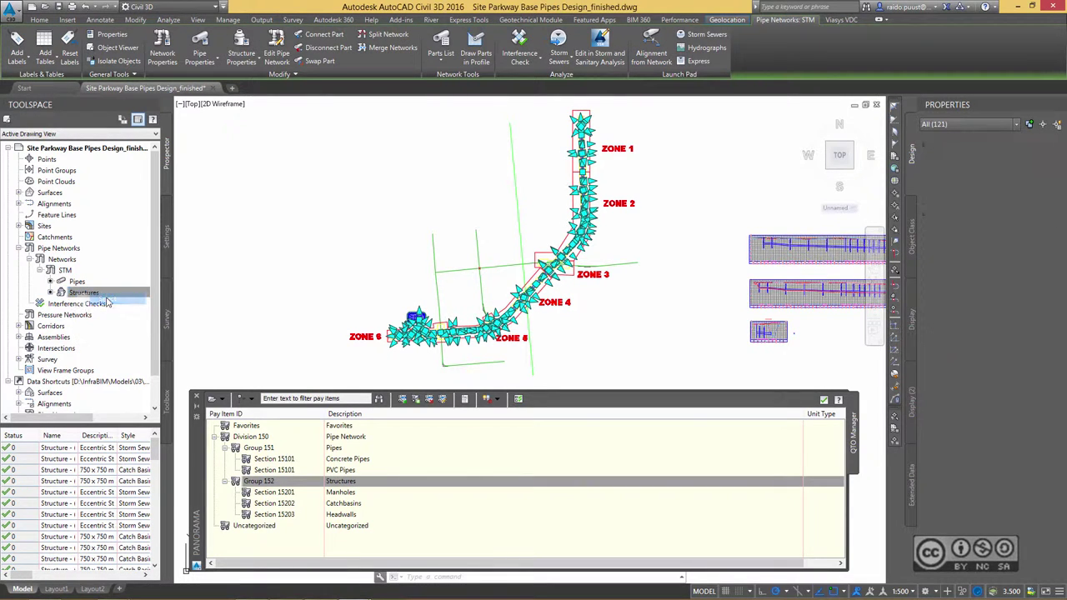
pyautogui.rightClick(315, 178)
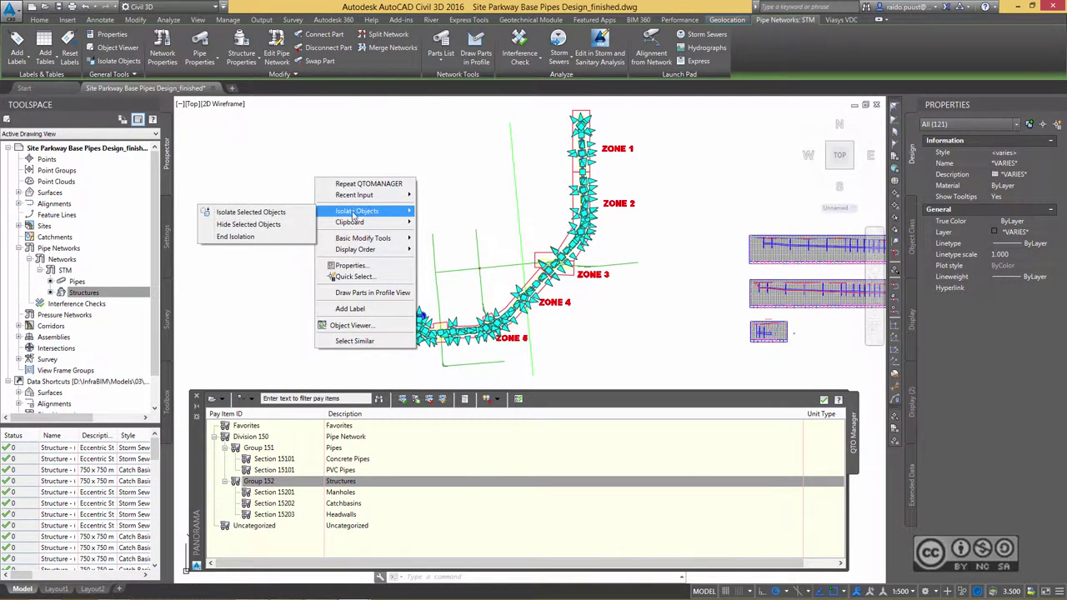
pyautogui.click(241, 211)
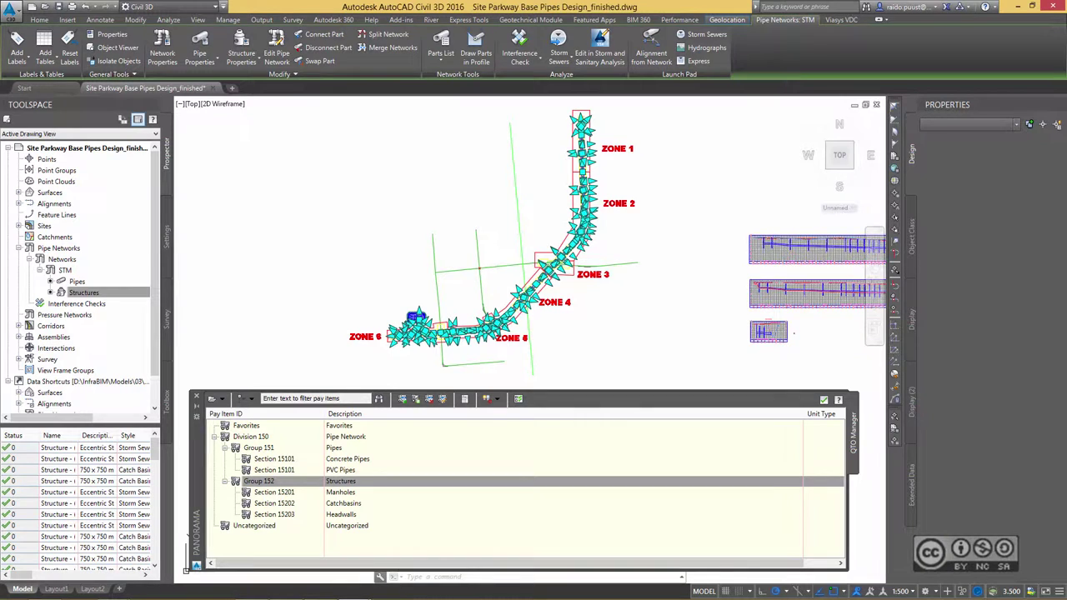
pyautogui.scroll(5, 484, 326)
pyautogui.click(358, 281)
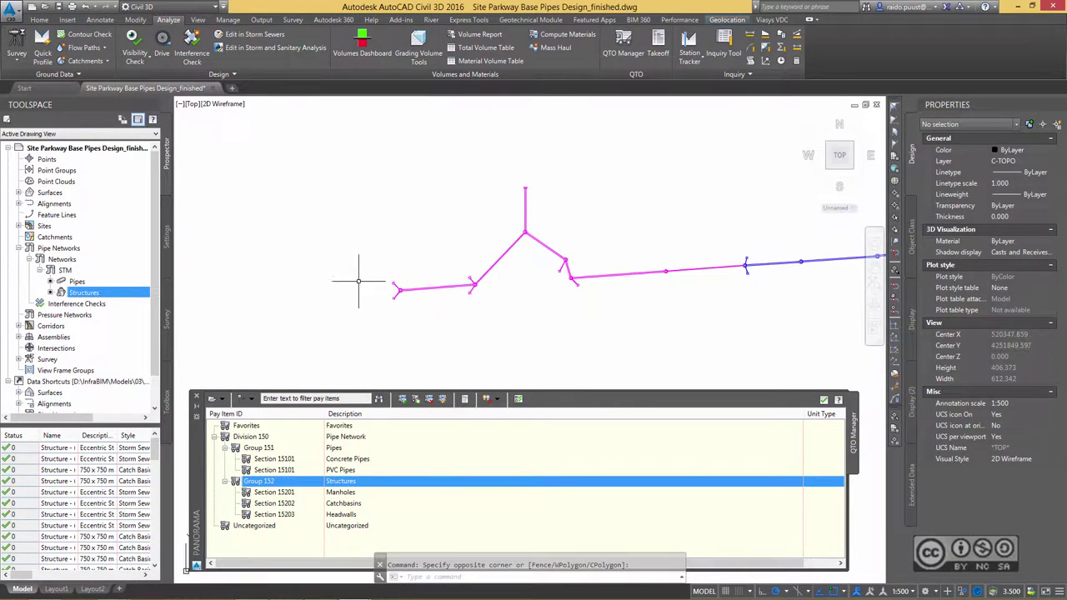
pyautogui.scroll(2, 533, 319)
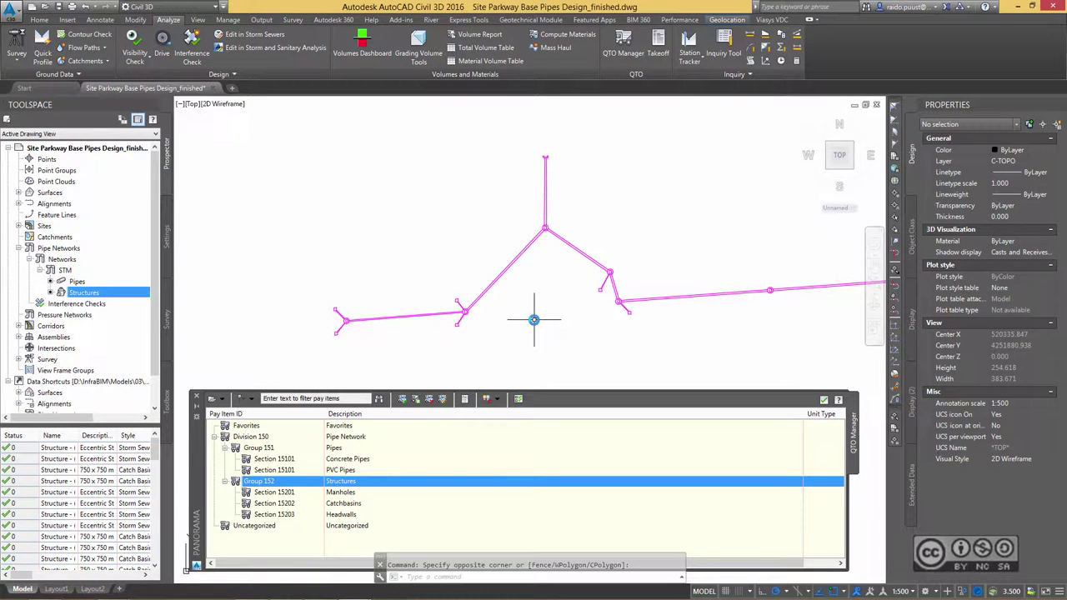
# Expand the Concrete Pipes section in QTO Manager to reveal 15101 Concrete Pipe
pyautogui.moveTo(275, 460); pyautogui.dragTo(360, 465)
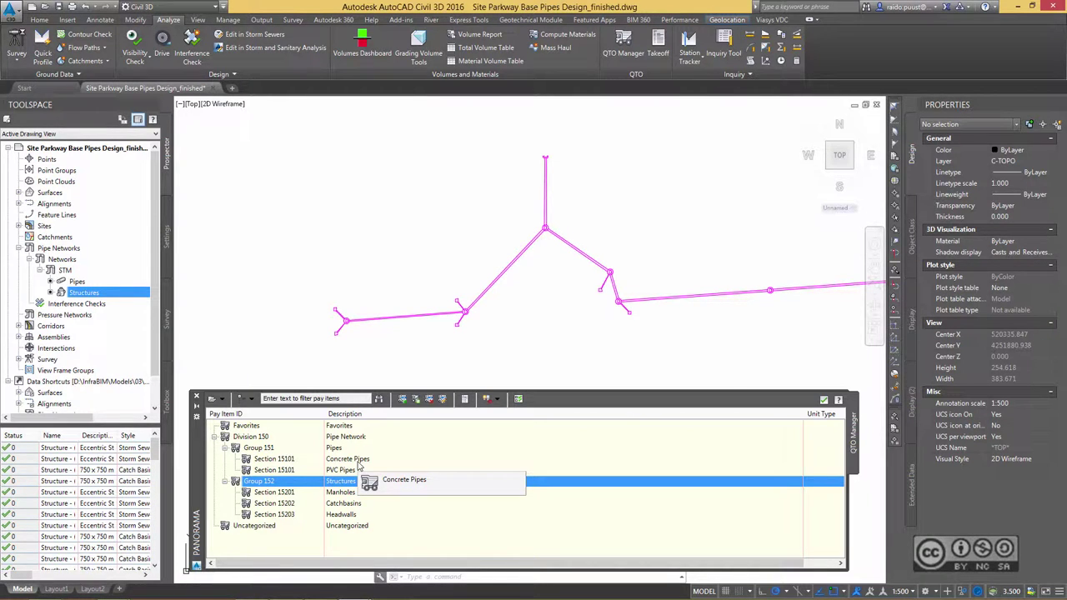
pyautogui.moveTo(358, 463); pyautogui.dragTo(345, 462)
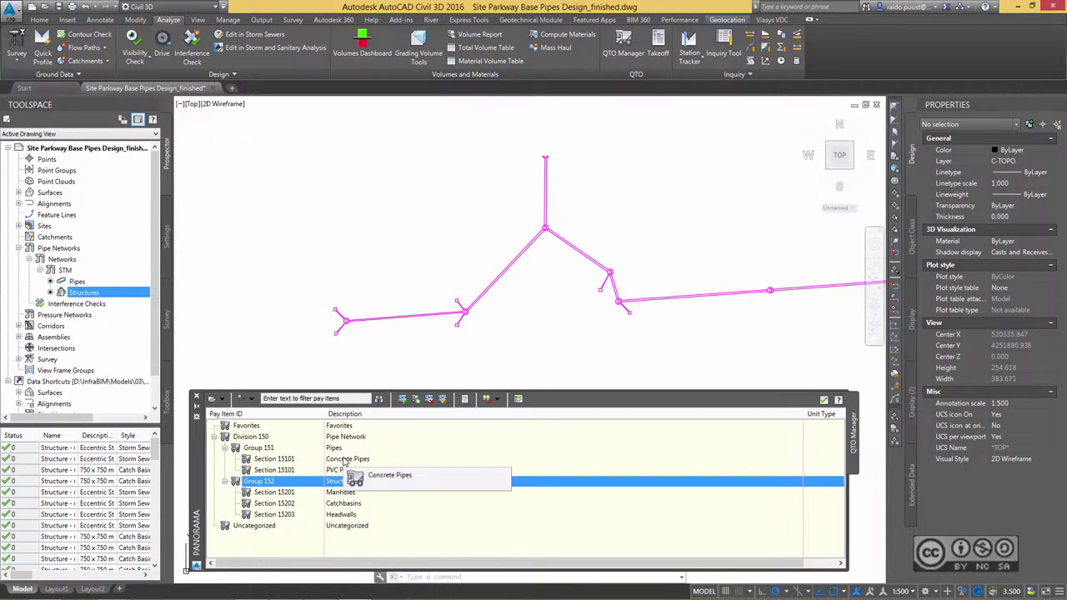
pyautogui.moveTo(344, 463); pyautogui.dragTo(471, 317)
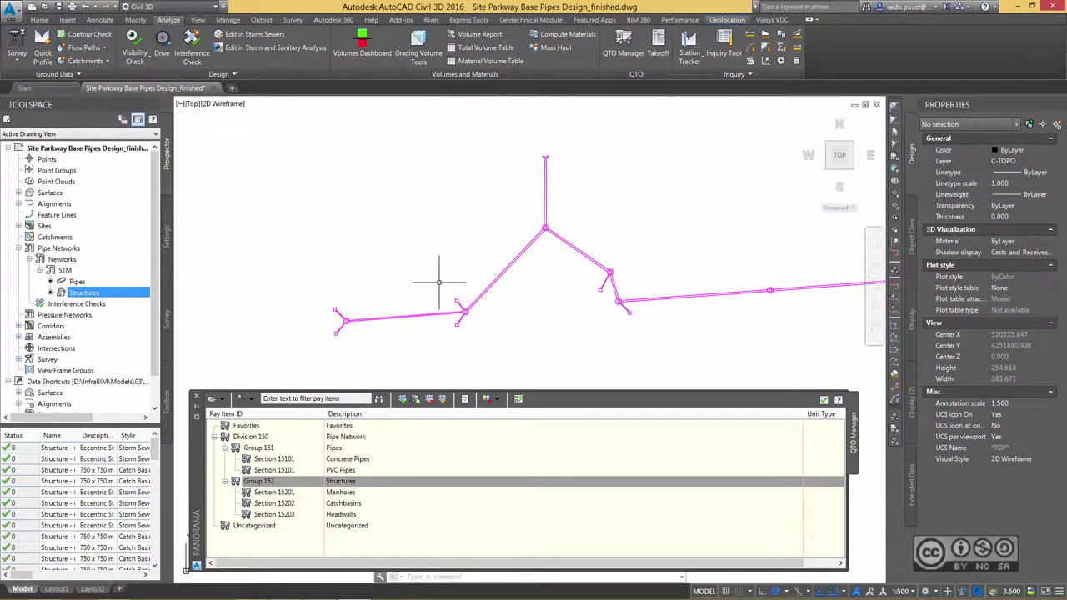
pyautogui.click(428, 263)
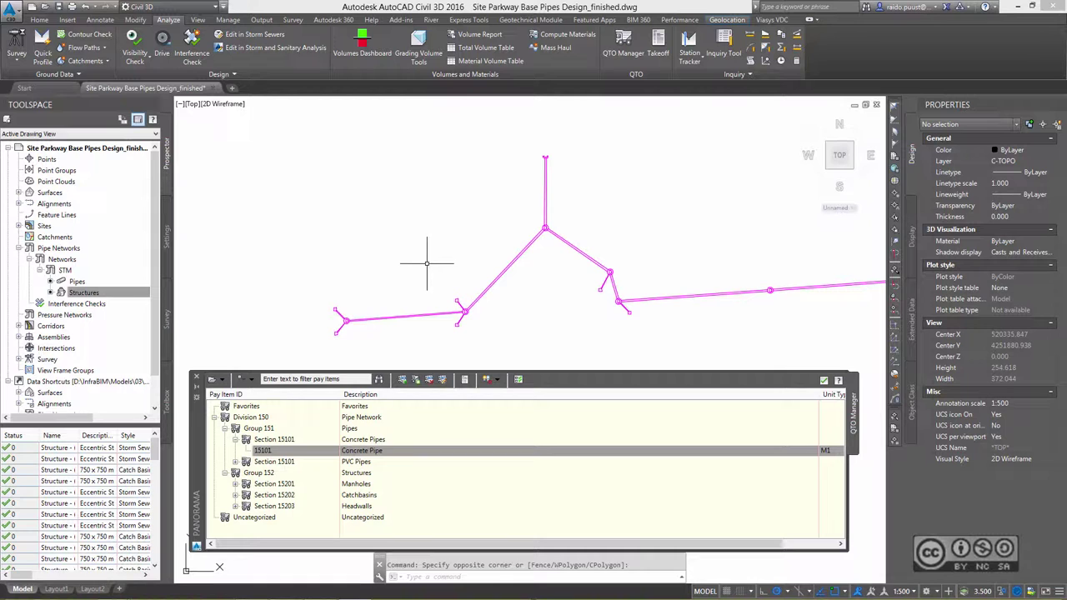
# Select all STM network pipes and assign them pay item 15101 Concrete Pipe
pyautogui.click(94, 289)
pyautogui.click(79, 283)
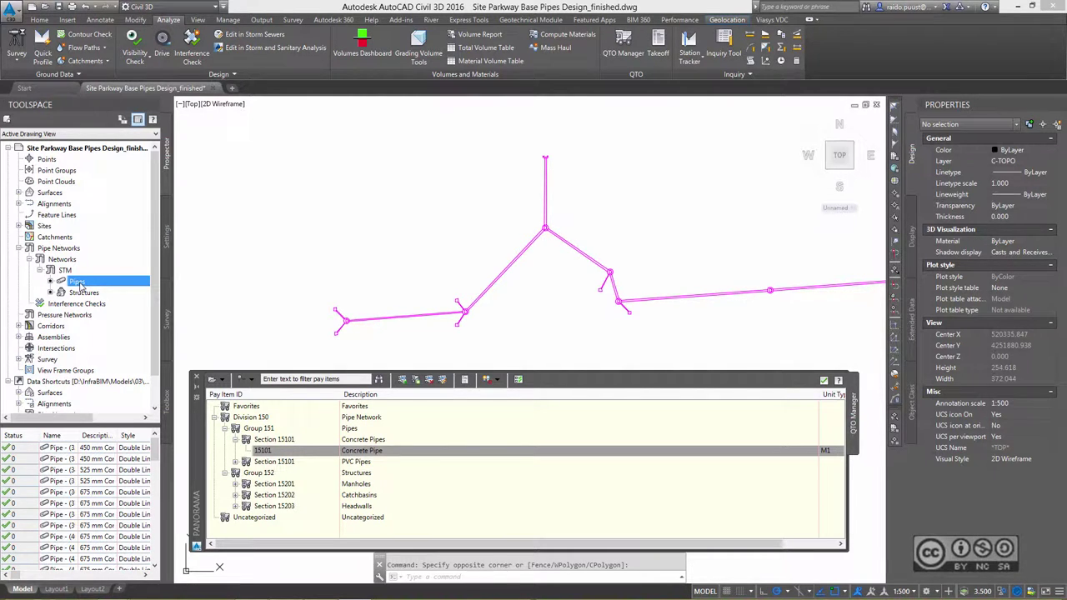
pyautogui.rightClick(79, 285)
pyautogui.click(93, 289)
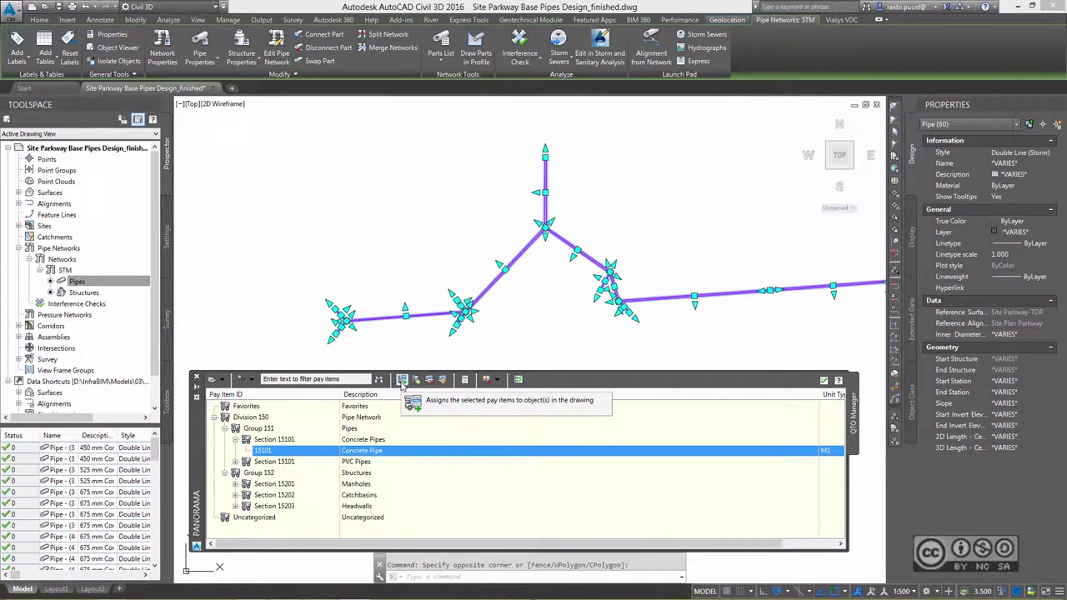
pyautogui.click(402, 380)
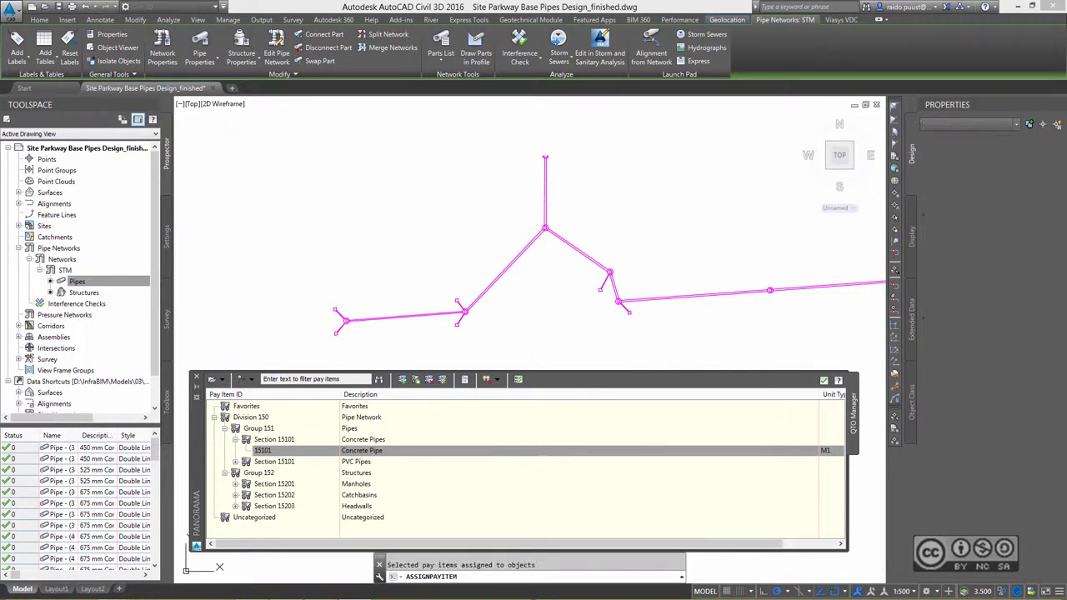
# Pan to the branched end of the storm network and select a catch basin
pyautogui.scroll(2, 393, 309)
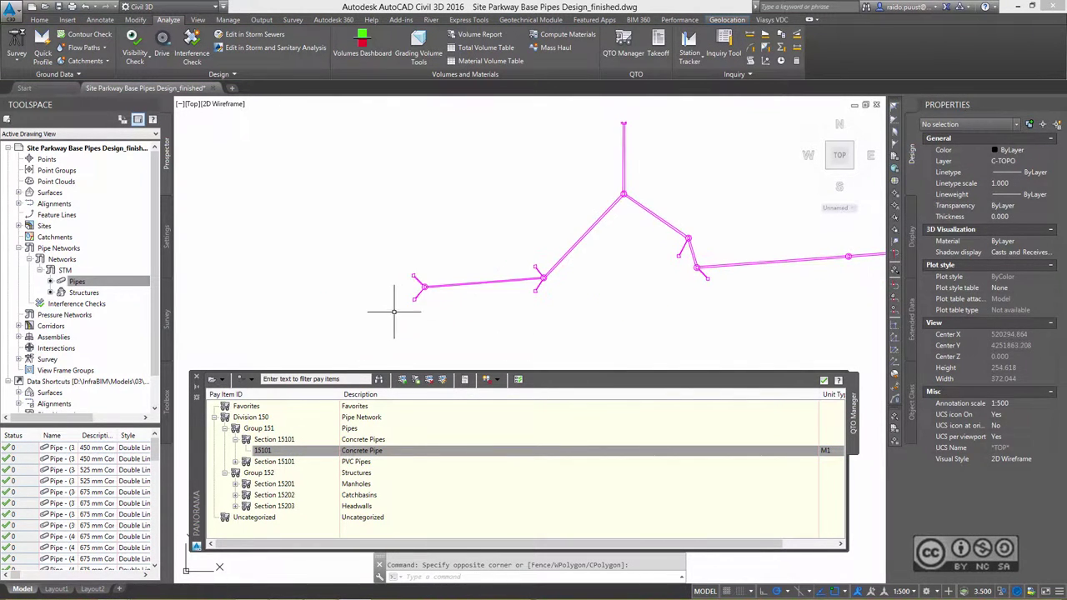
pyautogui.scroll(2, 397, 292)
pyautogui.scroll(2, 425, 289)
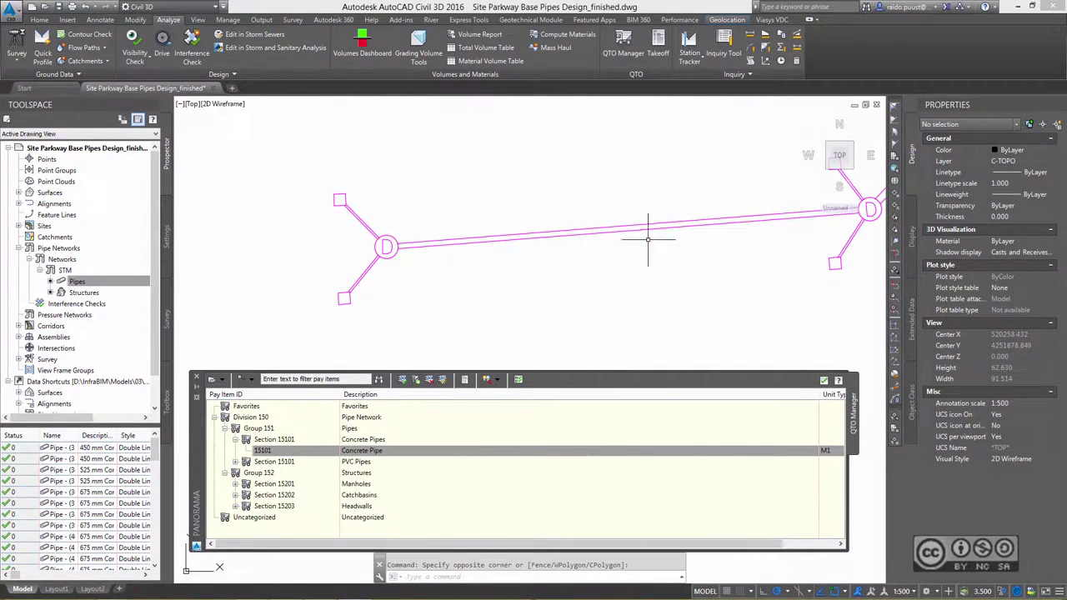
pyautogui.moveTo(614, 184)
pyautogui.mouseDown(button='middle')
pyautogui.moveTo(503, 191)
pyautogui.moveTo(655, 179)
pyautogui.mouseUp(button='middle')
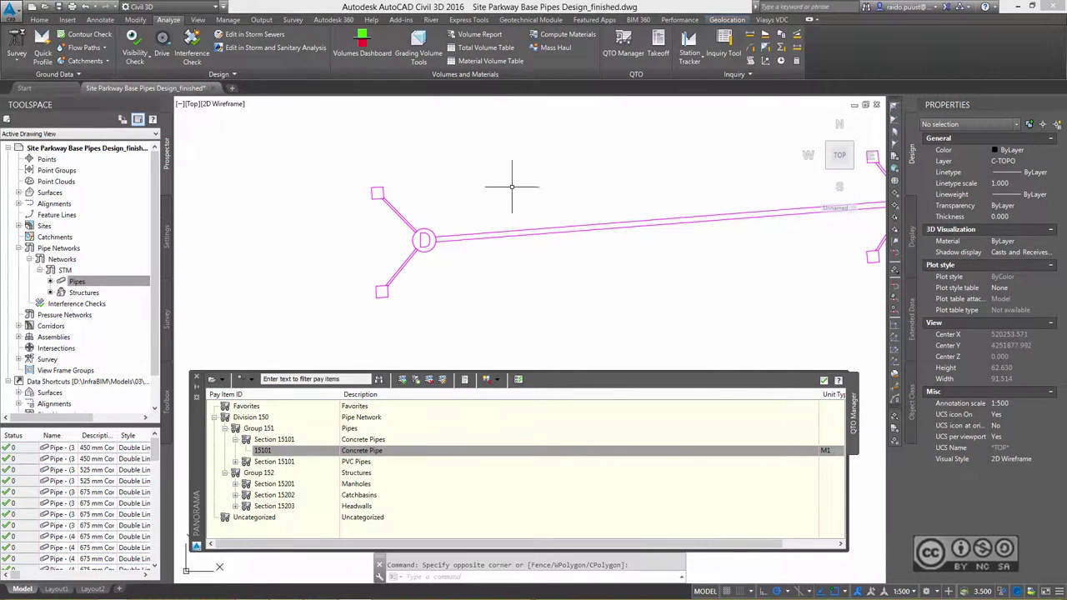
pyautogui.click(369, 305)
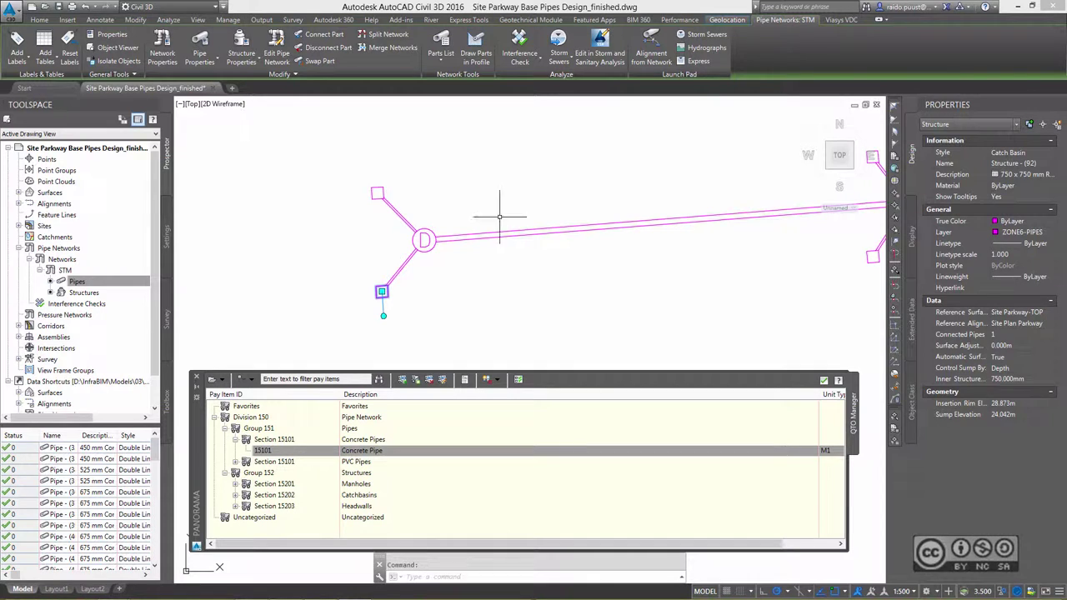
# Select all similar catch basins and assign them pay item 15202 Catch Basin
pyautogui.rightClick(472, 150)
pyautogui.click(511, 412)
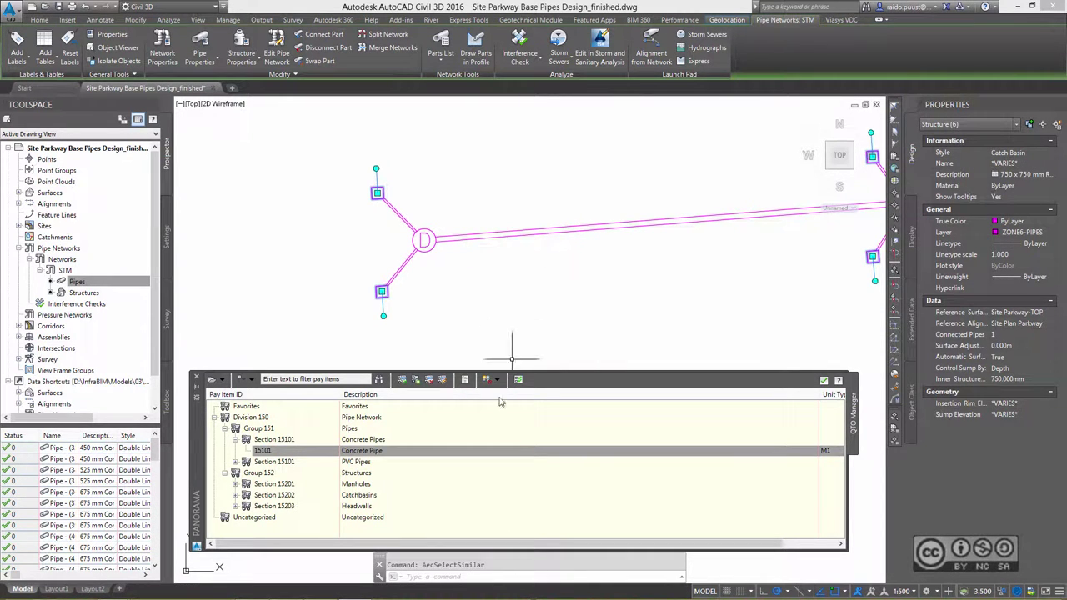
pyautogui.click(386, 499)
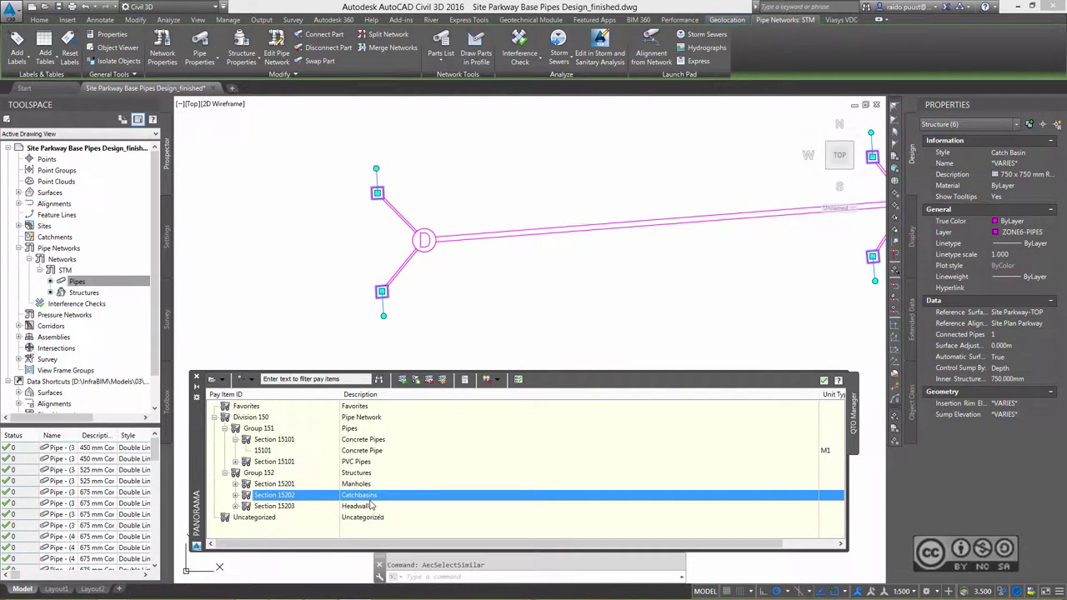
pyautogui.click(238, 495)
pyautogui.click(375, 506)
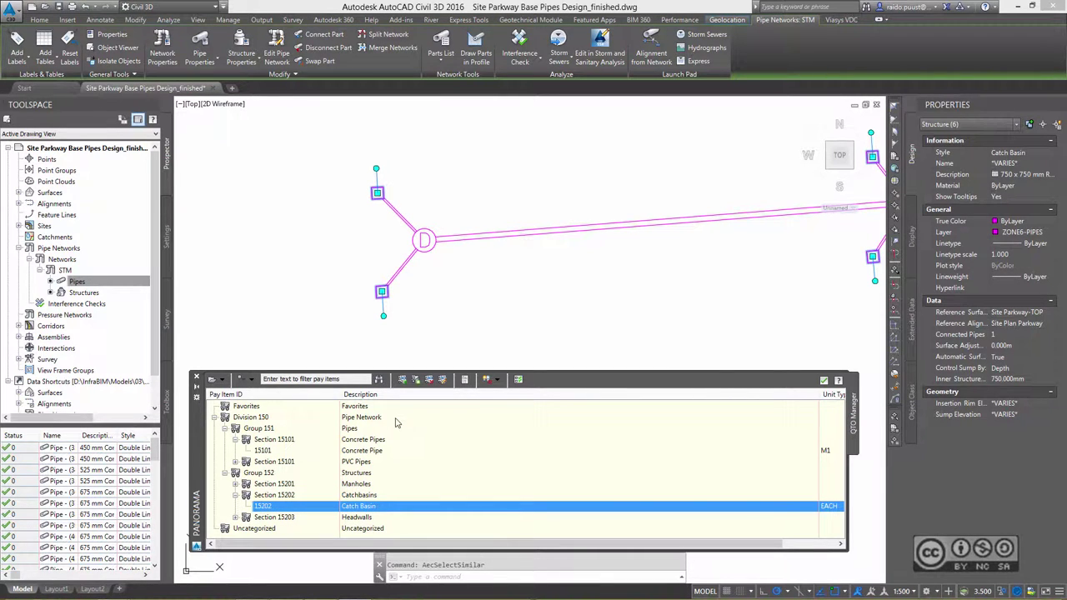
pyautogui.press('Escape')
# Select all similar manholes and assign them pay item 15201 Manhole
pyautogui.click(423, 242)
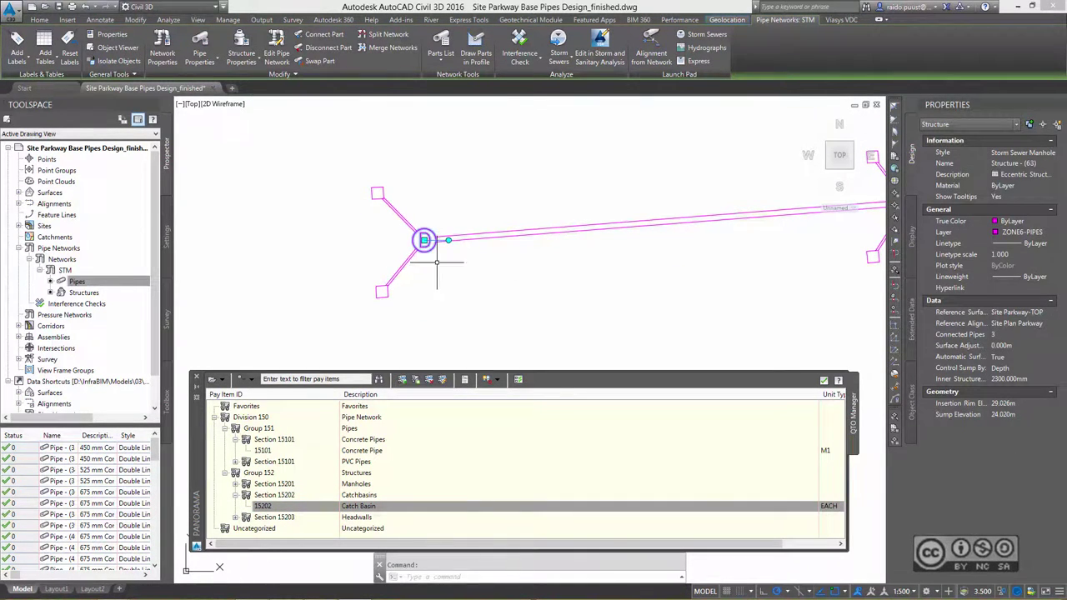
pyautogui.rightClick(477, 142)
pyautogui.click(512, 411)
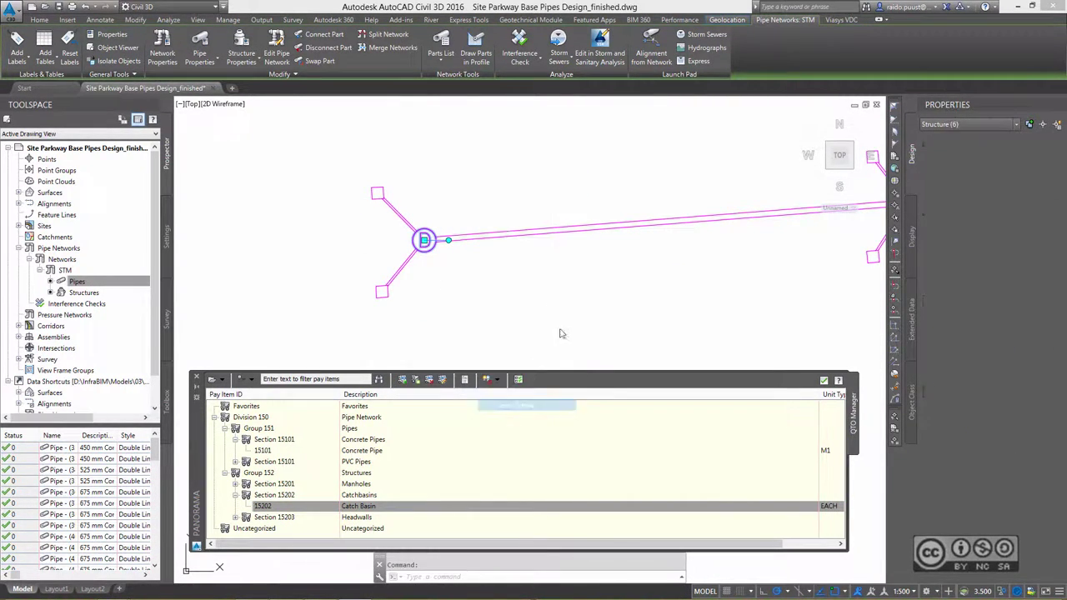
pyautogui.click(238, 483)
pyautogui.click(362, 495)
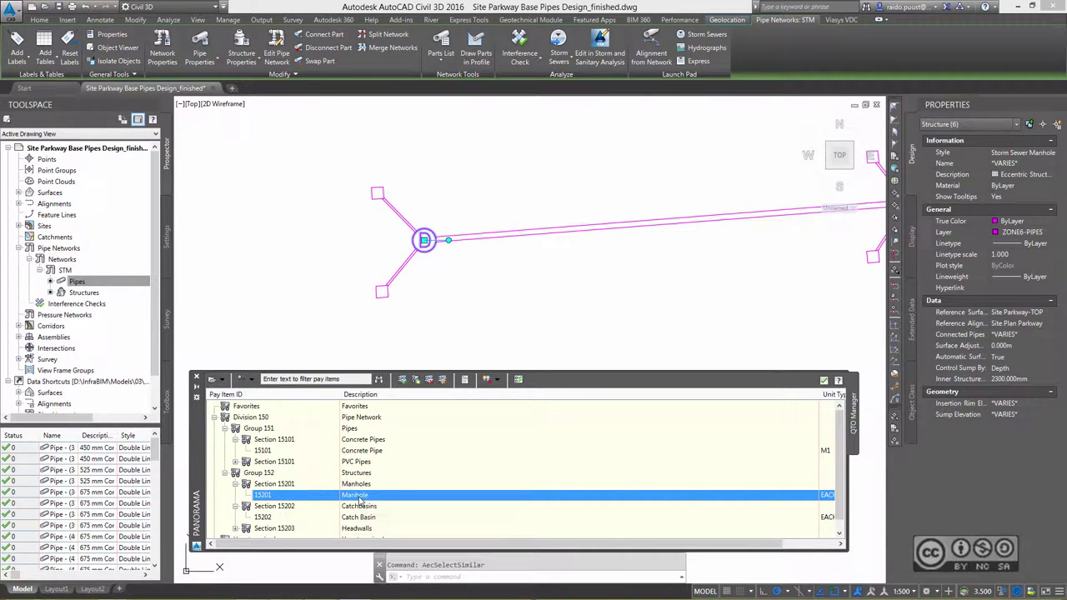
pyautogui.press('Escape')
# Assign pay item 15203 Headwall to the headwall, then view the entire storm network
pyautogui.click(645, 247)
pyautogui.scroll(6, 567, 217)
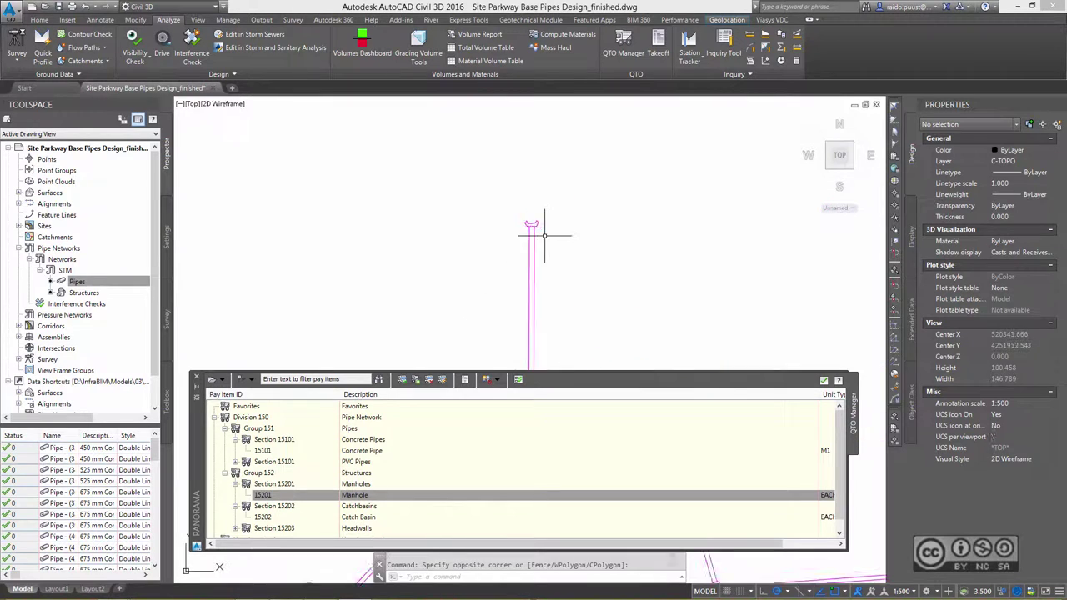
pyautogui.click(526, 202)
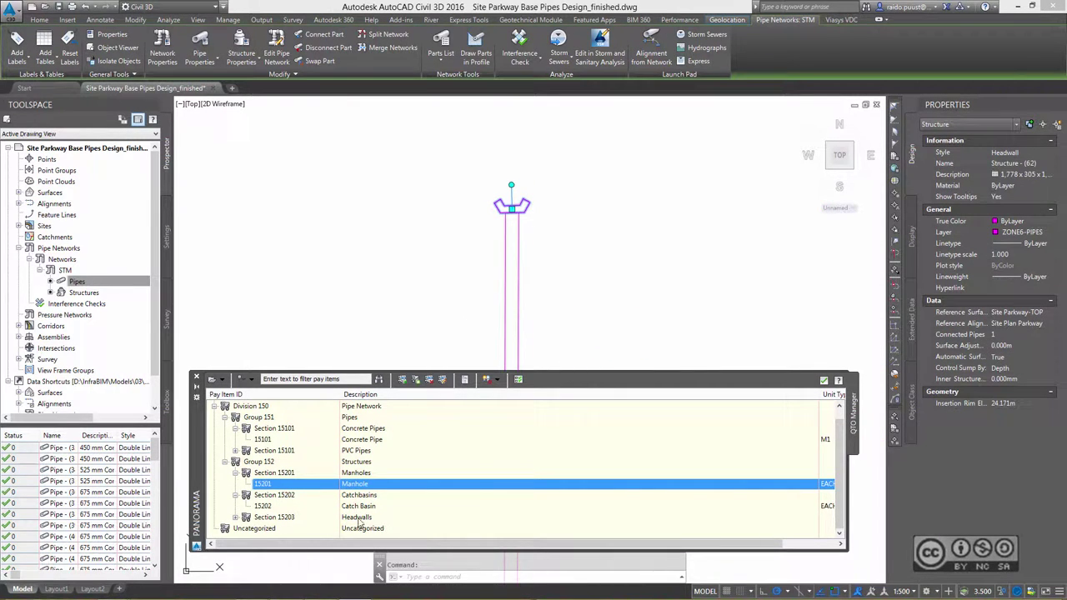
pyautogui.doubleClick(360, 518)
pyautogui.click(400, 179)
pyautogui.scroll(-3, 497, 221)
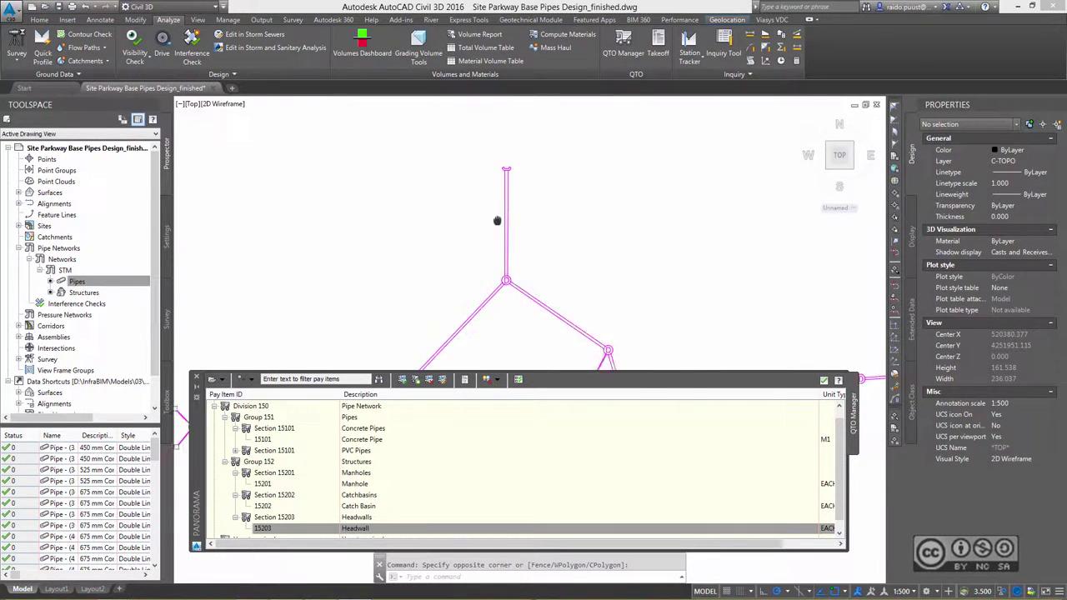
pyautogui.scroll(-3, 497, 220)
pyautogui.moveTo(496, 221); pyautogui.dragTo(375, 200, button='middle')
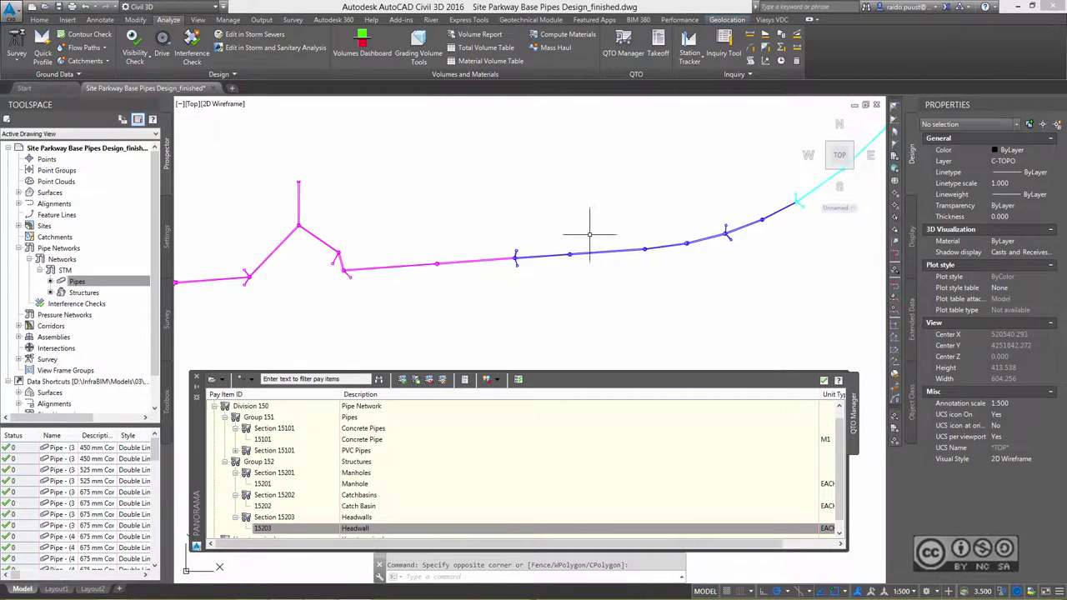
pyautogui.moveTo(589, 236); pyautogui.dragTo(535, 321, button='middle')
pyautogui.scroll(2, 619, 286)
pyautogui.scroll(-4, 476, 191)
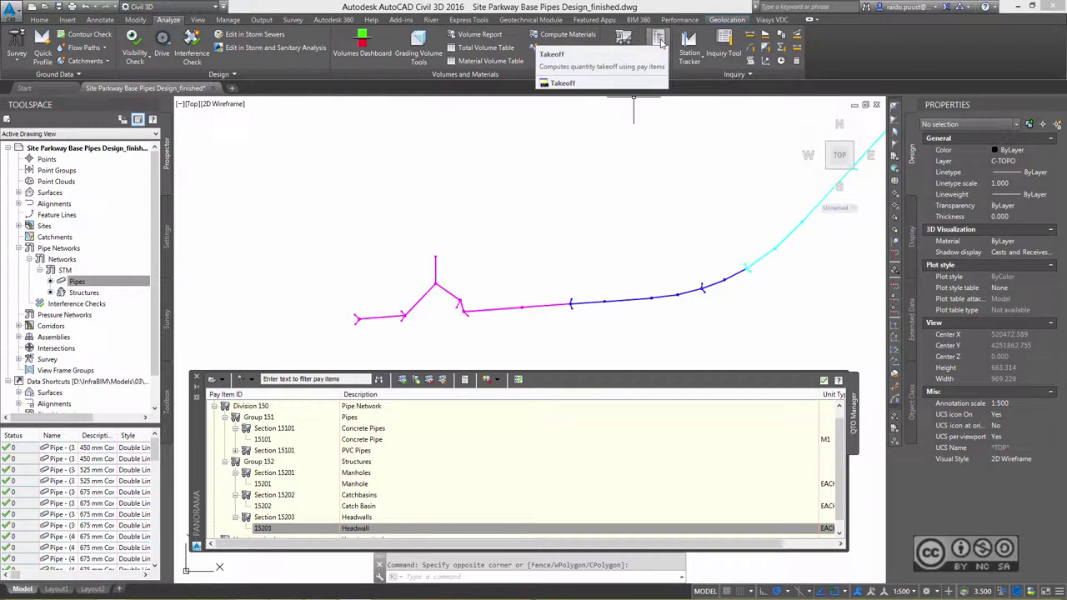
# Compute a Summary takeoff: 2060.799 M1 concrete pipe, 32 manholes, 28 catch basins, 1 headwall
pyautogui.click(659, 42)
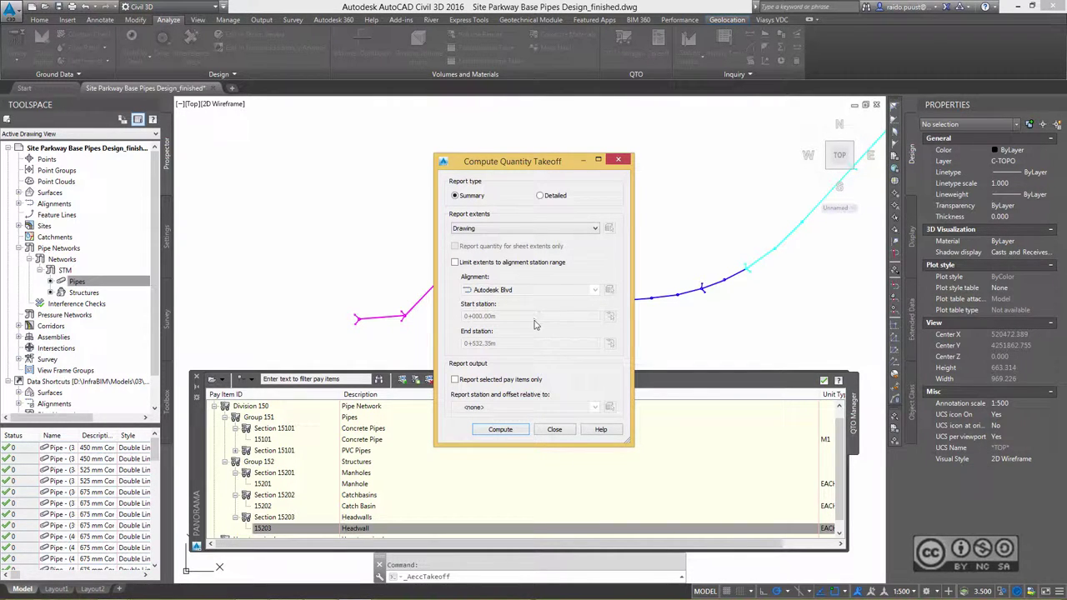
pyautogui.click(500, 432)
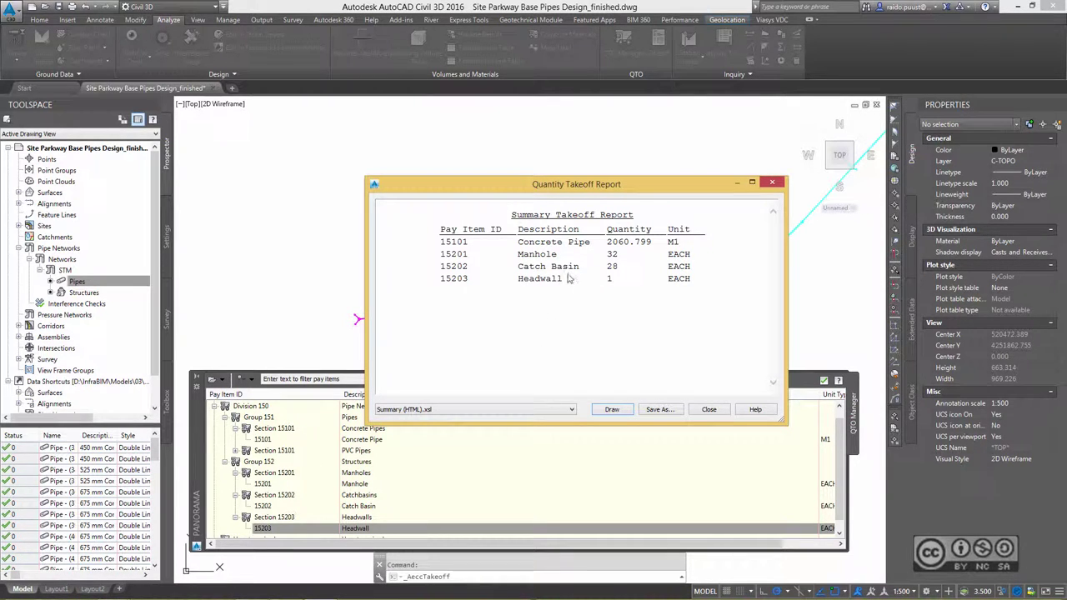
# Insert the Summary Takeoff Report table at a picked point and close the takeoff dialogs
pyautogui.click(611, 410)
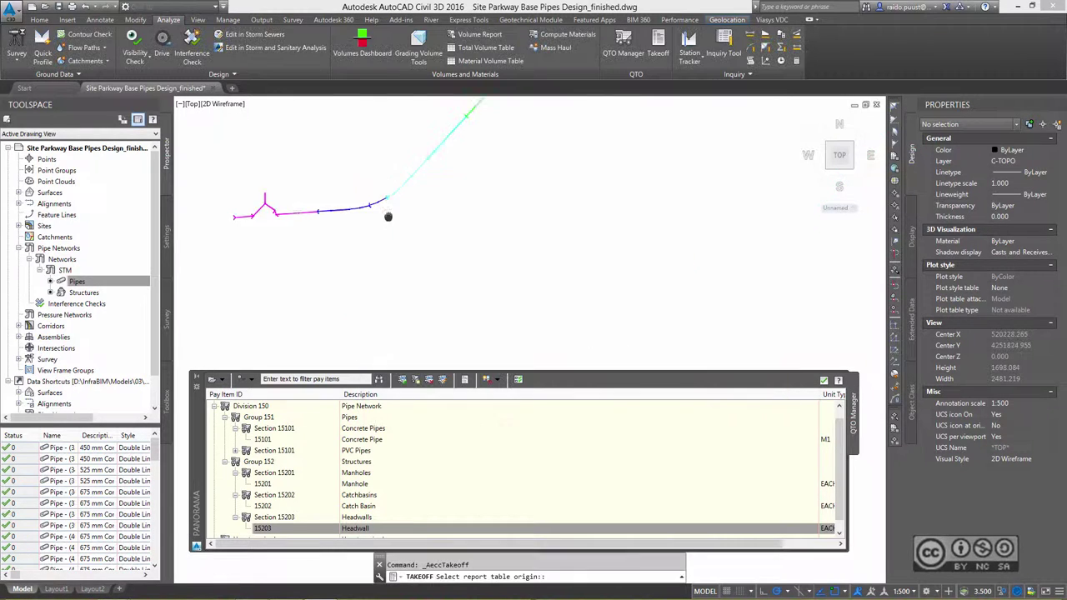
pyautogui.click(456, 250)
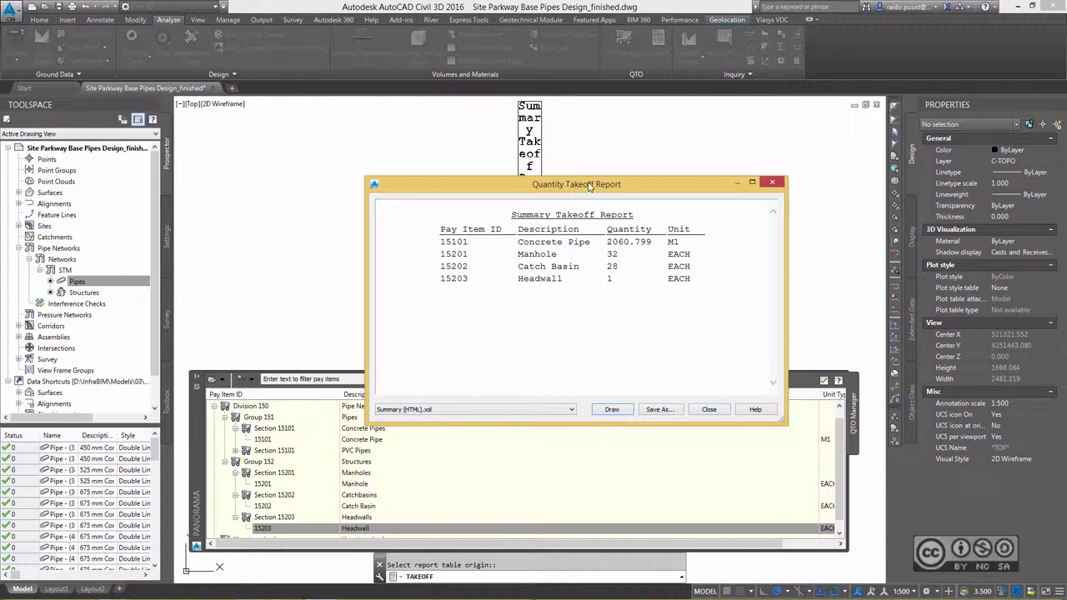
pyautogui.click(708, 409)
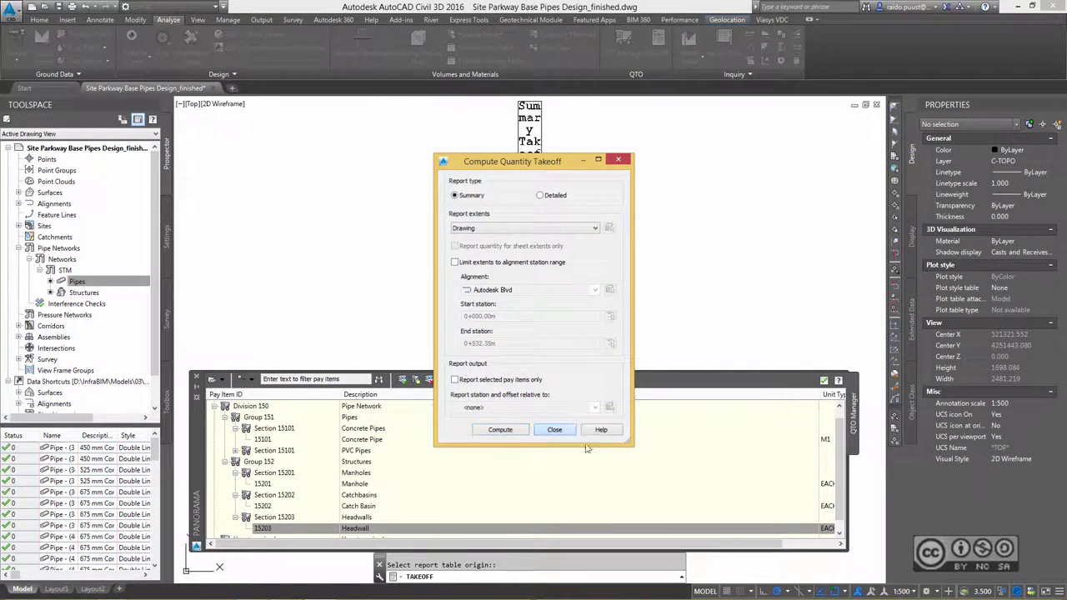
pyautogui.click(554, 429)
# Select the report table and stretch it with its grip to a readable size
pyautogui.click(547, 169)
pyautogui.click(583, 226)
pyautogui.scroll(-1, 512, 226)
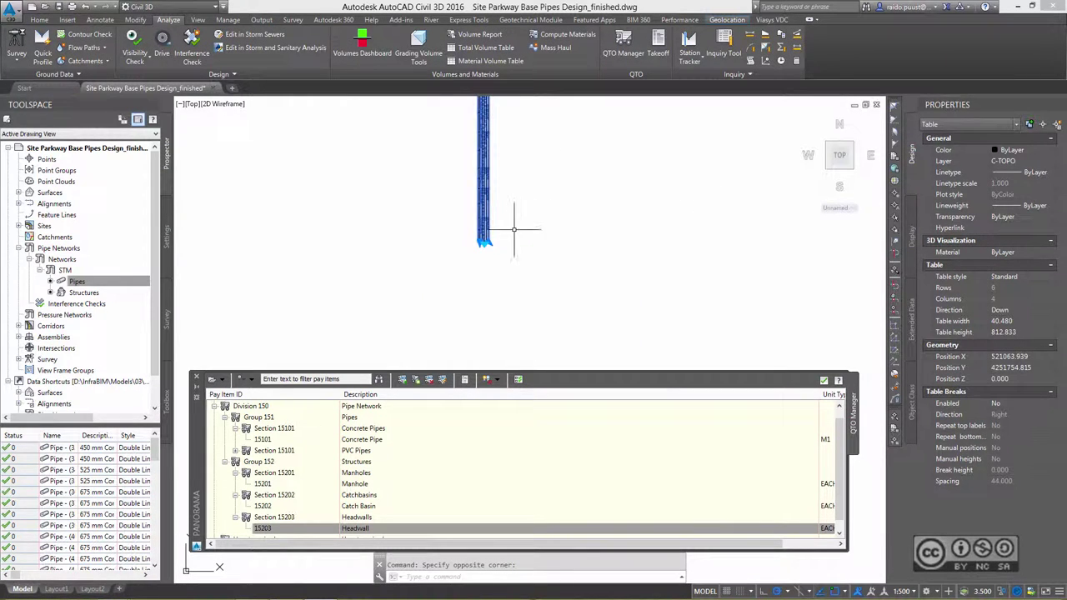
pyautogui.scroll(-2, 488, 242)
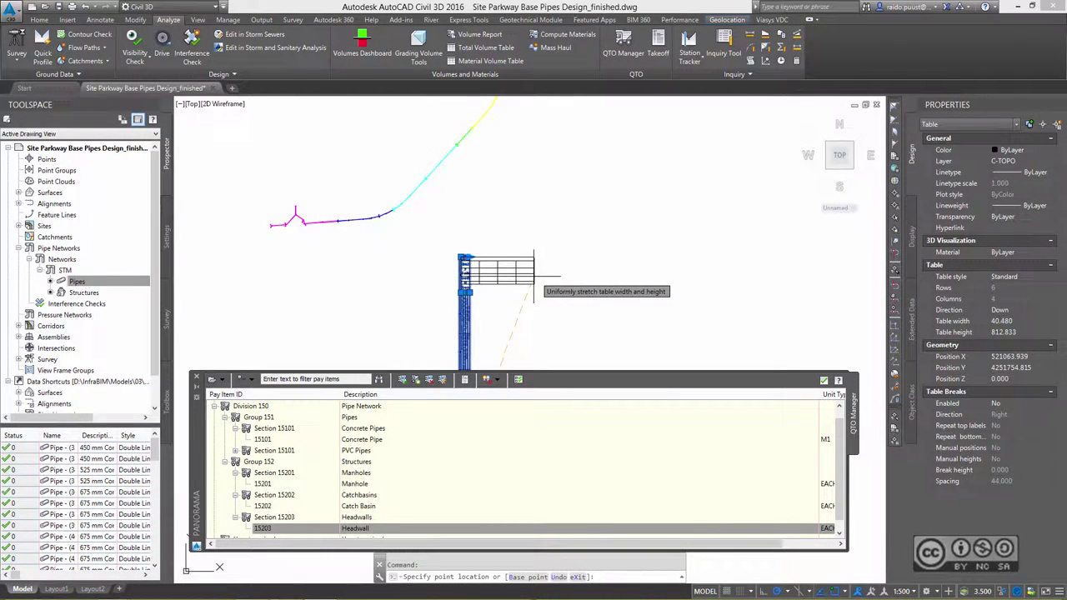
pyautogui.click(480, 285)
pyautogui.scroll(3, 479, 285)
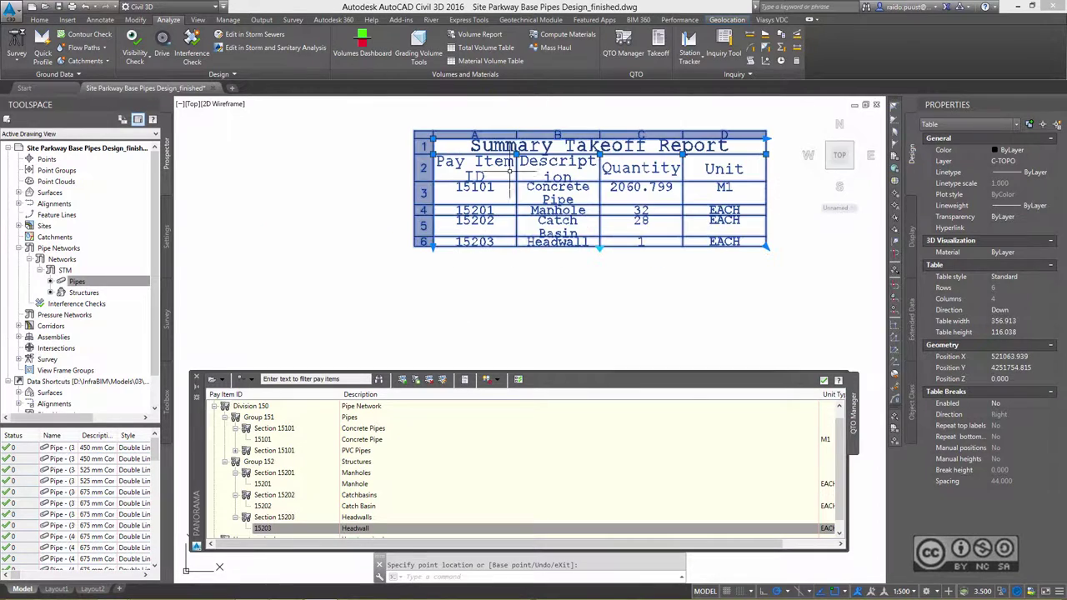
pyautogui.scroll(-1, 510, 192)
pyautogui.press('Escape')
# Check the table's Concrete Pipe cell and pan to show the table beside the pipe network
pyautogui.scroll(1, 509, 191)
pyautogui.scroll(-1, 458, 144)
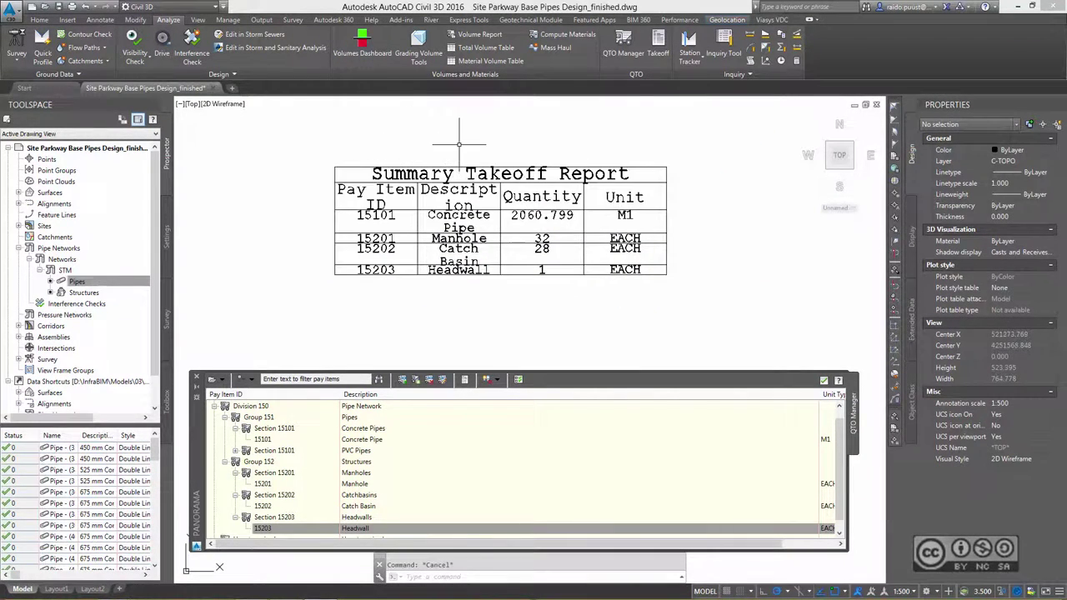
pyautogui.click(454, 218)
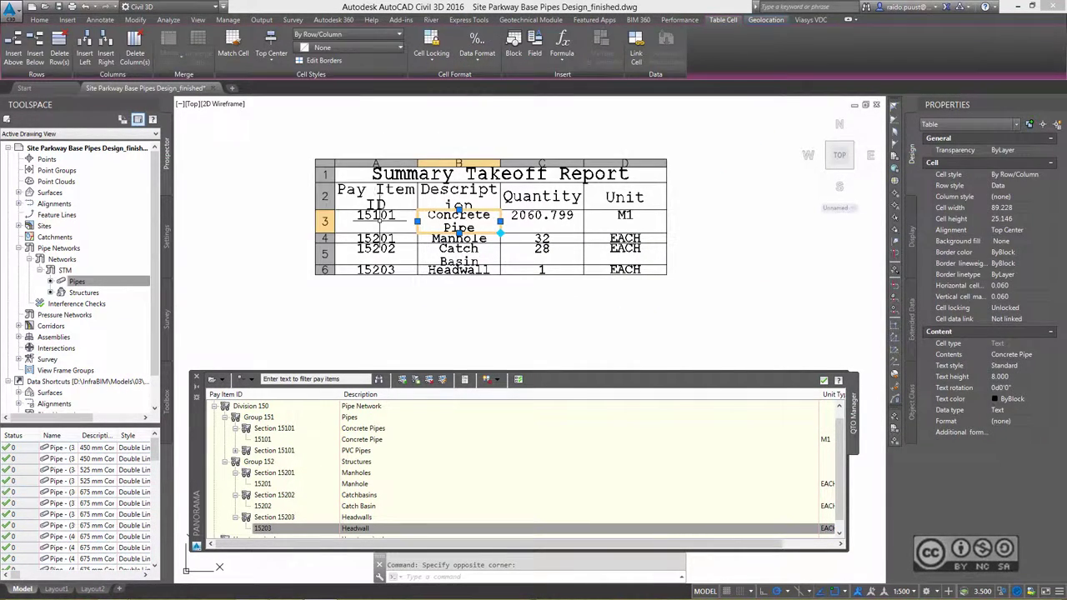
pyautogui.click(400, 329)
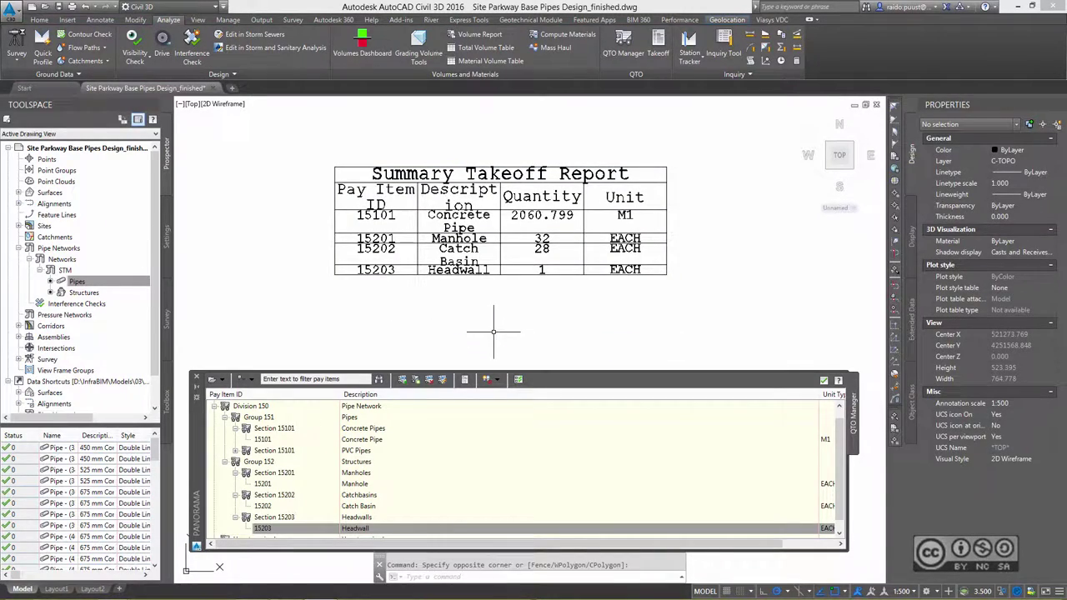
pyautogui.scroll(-2, 493, 332)
pyautogui.moveTo(413, 178); pyautogui.dragTo(612, 172, button='middle')
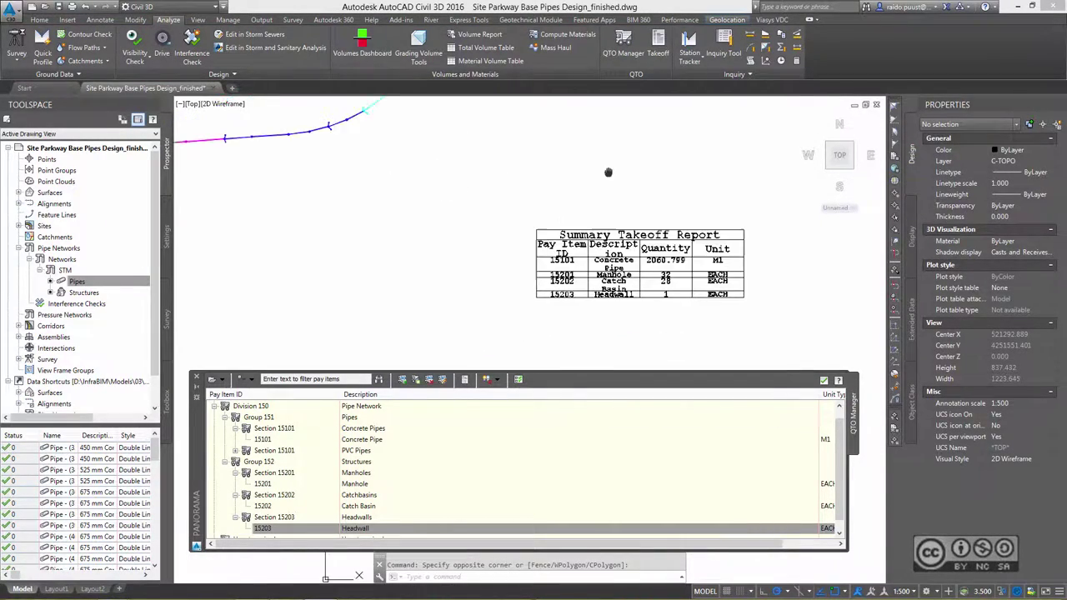
pyautogui.scroll(-2, 619, 167)
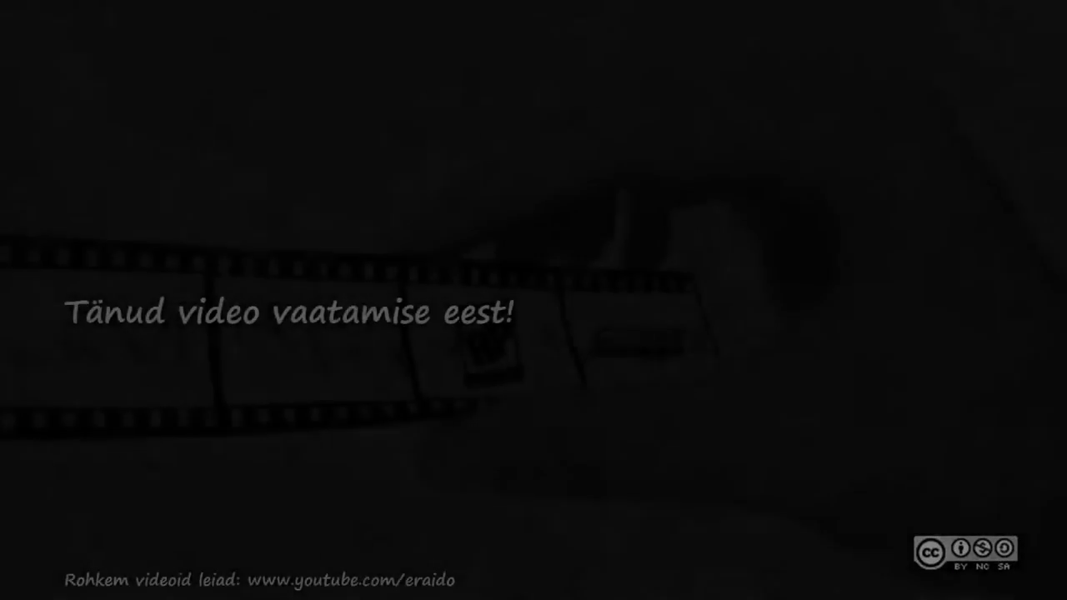